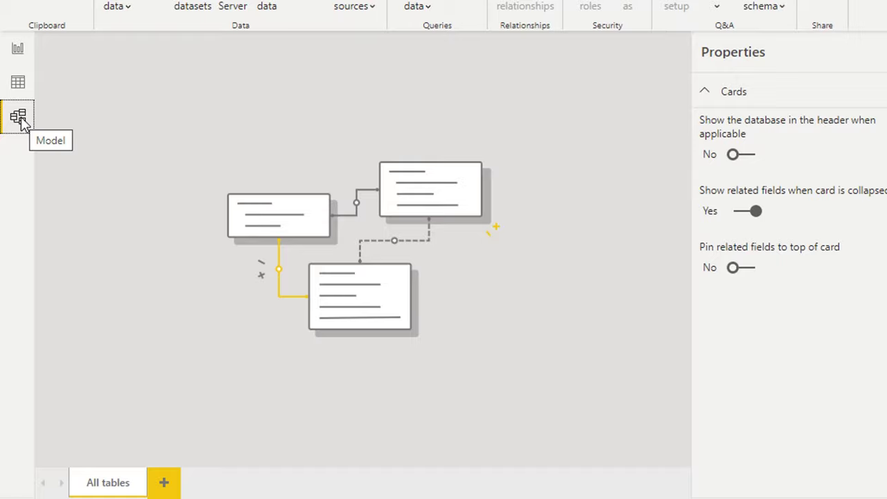
Step: Switch to Report view with the Filters and Fields panes expanded and the page formatting options shown
{"action": "left_click", "coordinate": [17, 55]}
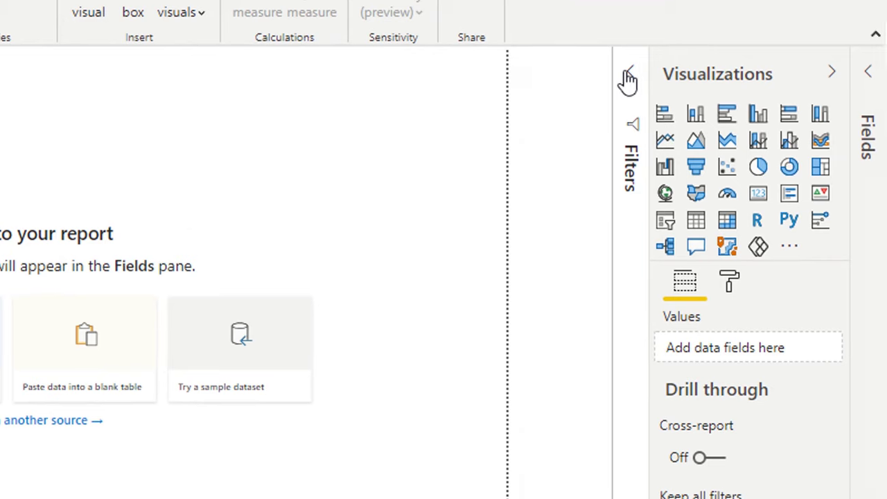
{"action": "left_click", "coordinate": [628, 77]}
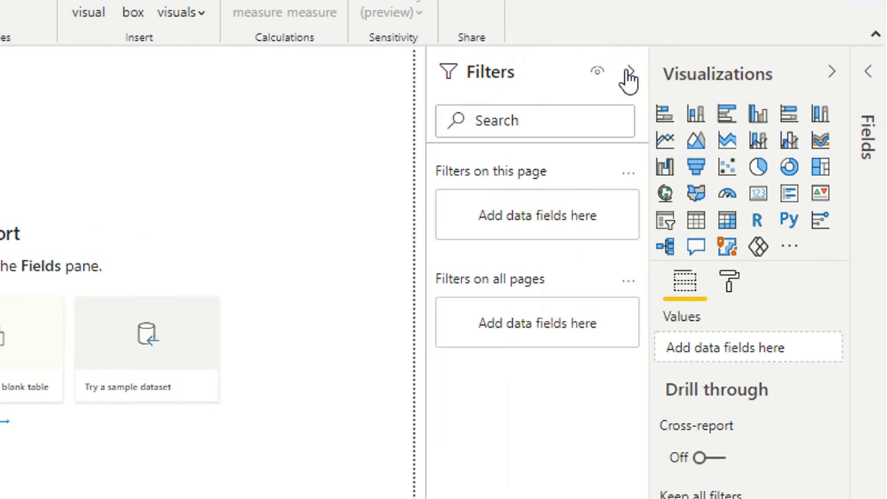
{"action": "left_click", "coordinate": [867, 78]}
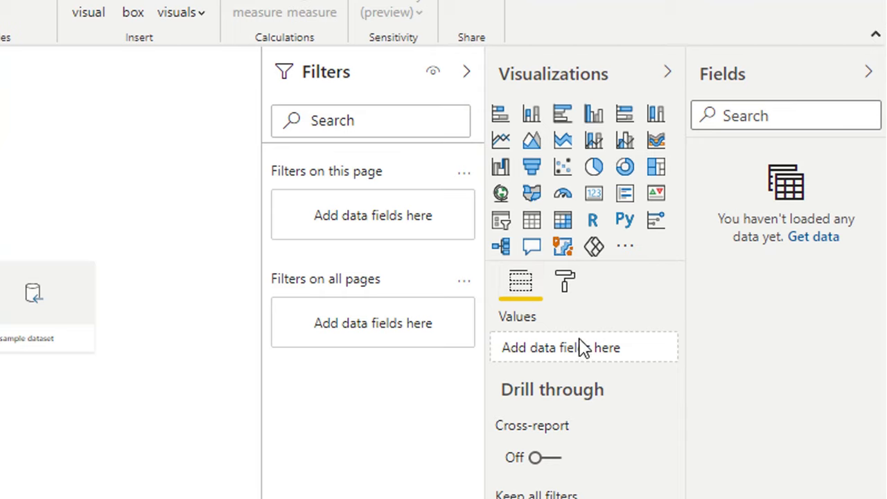
{"action": "left_click", "coordinate": [570, 290]}
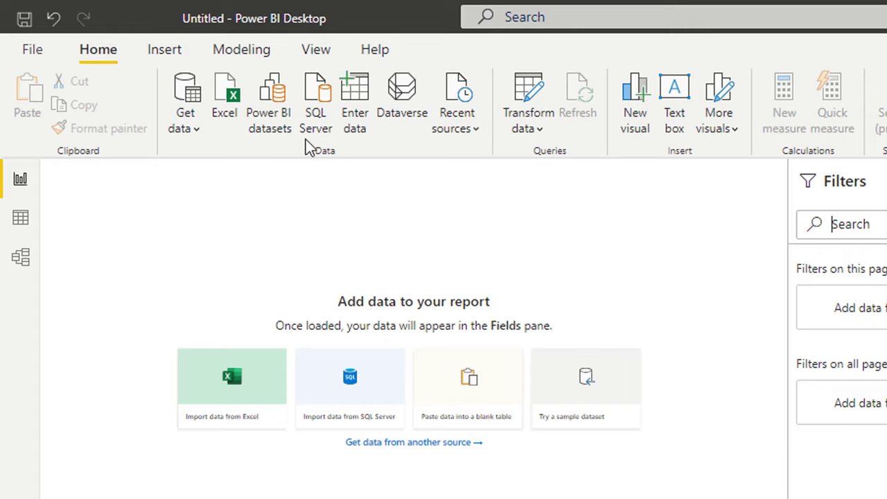
{"action": "left_click", "coordinate": [196, 130]}
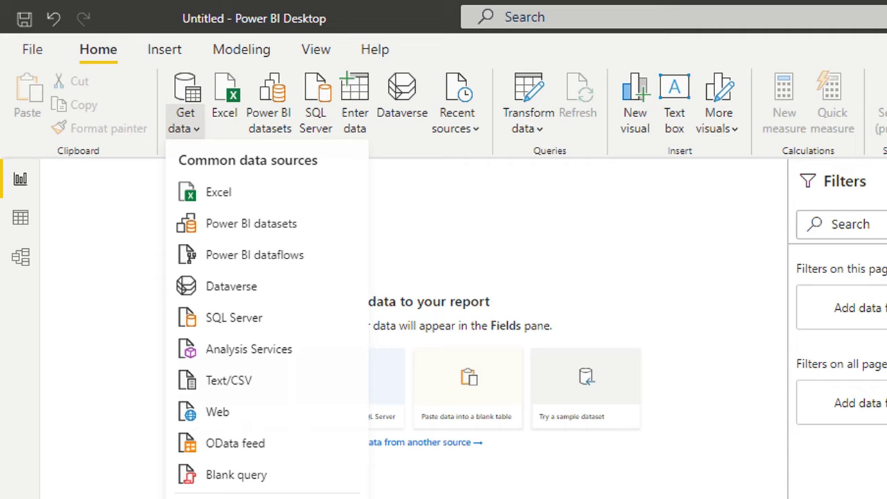
{"action": "left_click", "coordinate": [195, 129]}
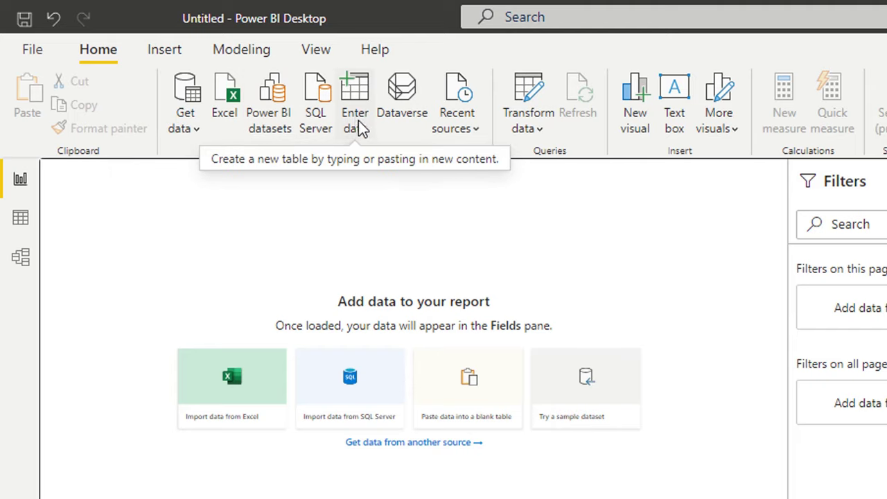
{"action": "left_click", "coordinate": [463, 131]}
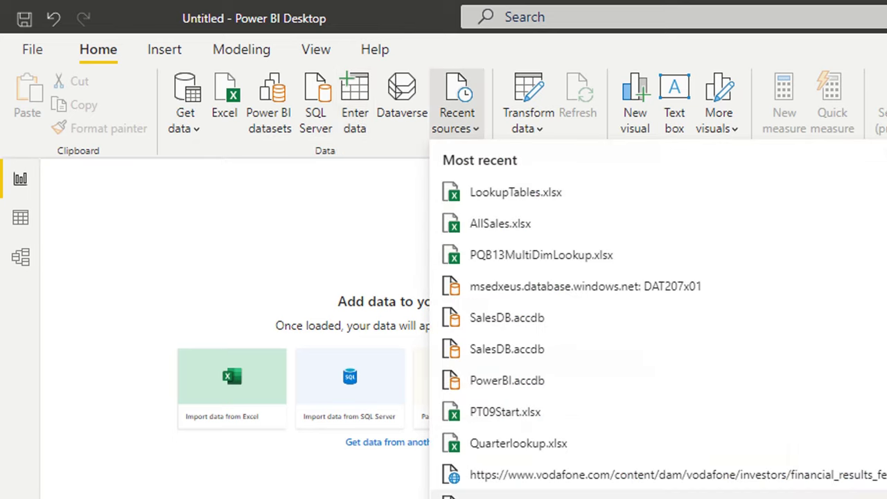
{"action": "left_click", "coordinate": [479, 125]}
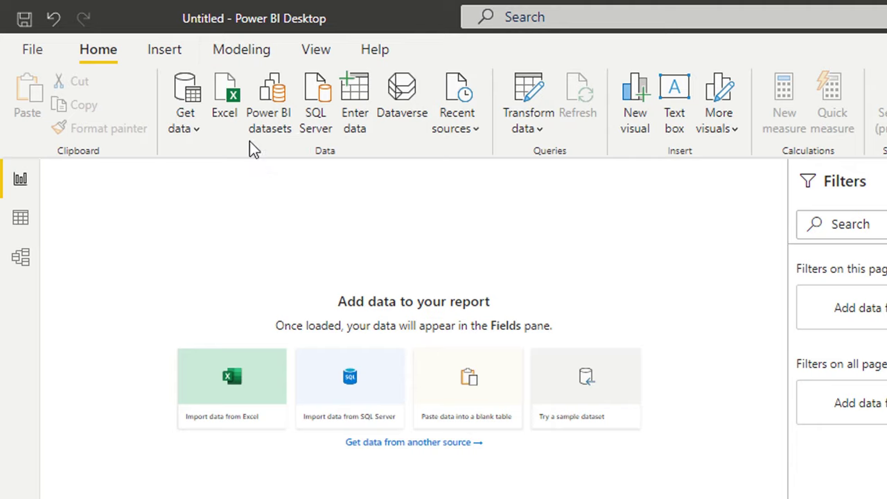
{"action": "left_click", "coordinate": [234, 54]}
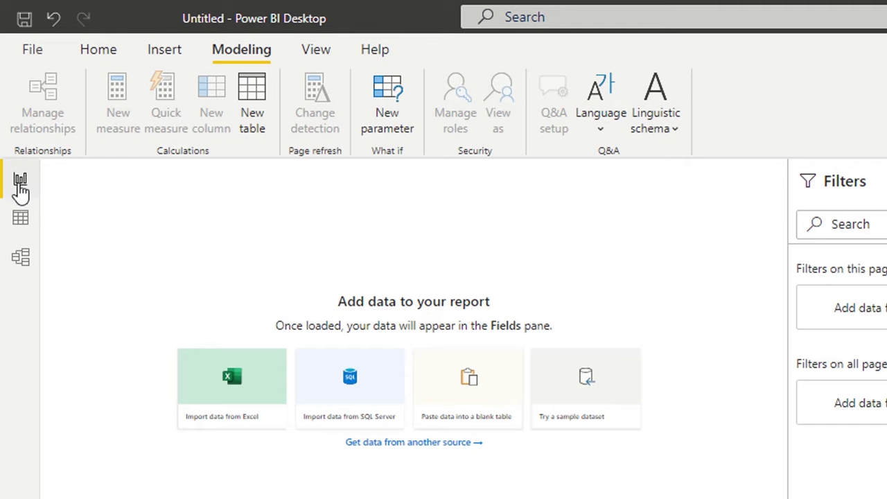
{"action": "left_click", "coordinate": [27, 231]}
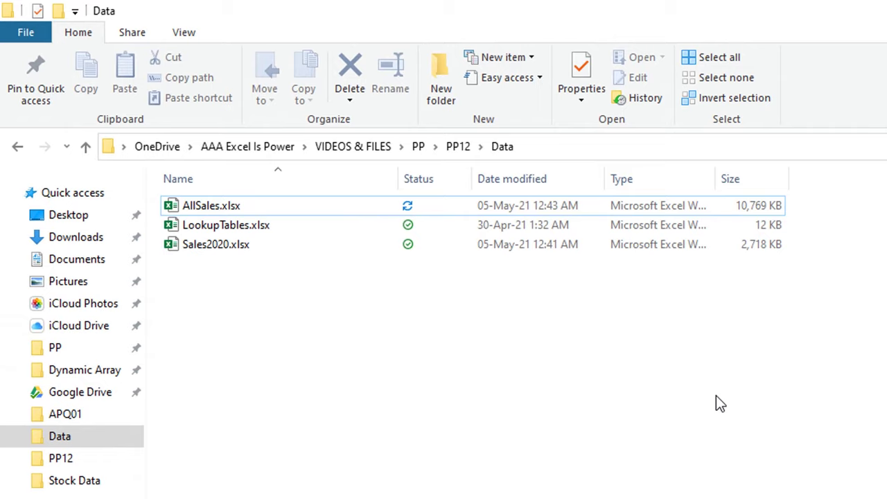
Step: Open AllSales.xlsx from the Data folder and examine the ProductID, Date, Quantity and Discount columns on the 2019 sheet
{"action": "left_click", "coordinate": [208, 208]}
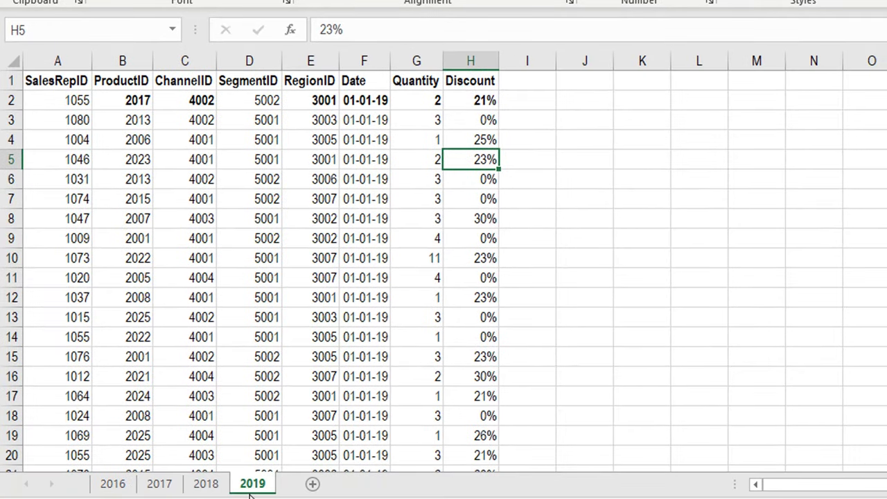
{"action": "key", "text": "ctrl+Home"}
{"action": "left_click", "coordinate": [138, 101]}
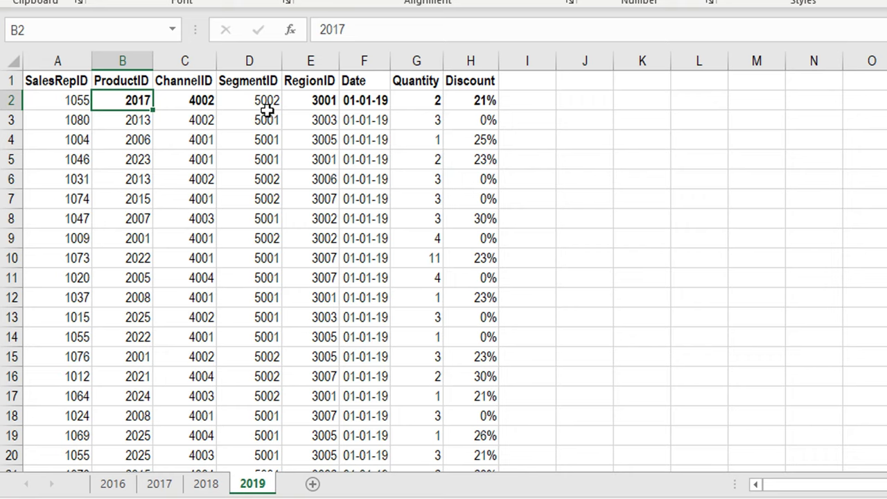
{"action": "left_click", "coordinate": [365, 102]}
{"action": "left_click", "coordinate": [415, 98]}
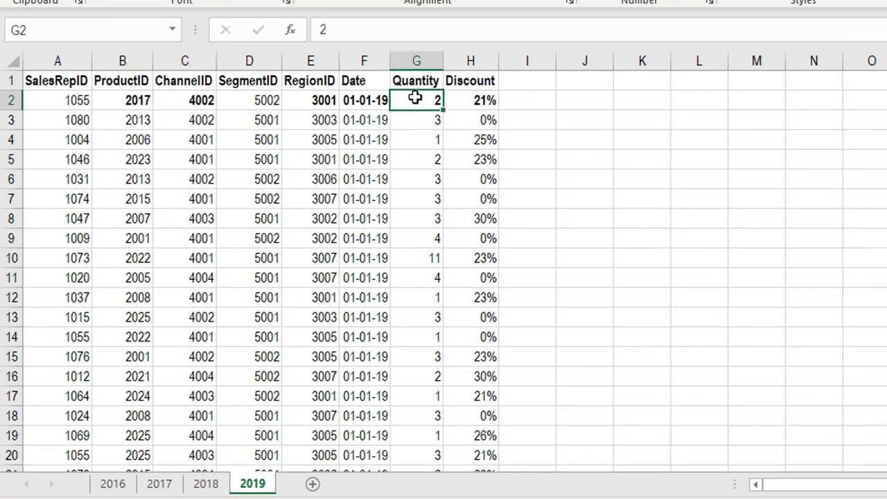
{"action": "left_click", "coordinate": [470, 99]}
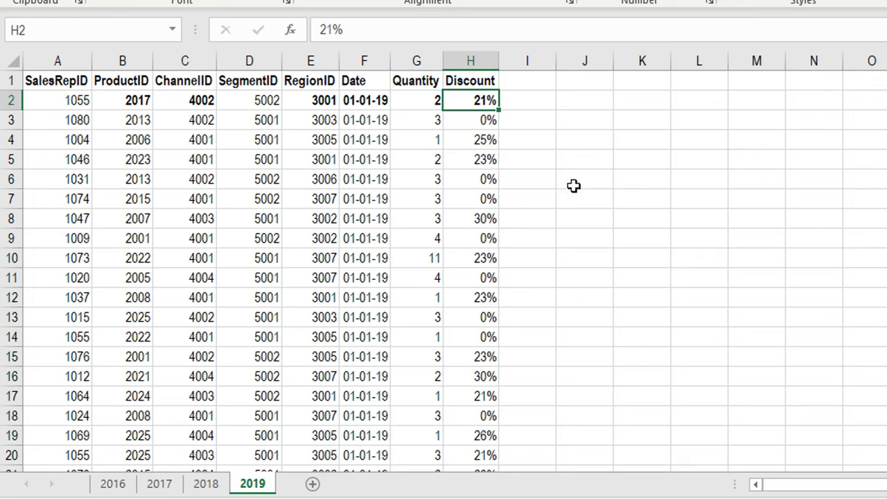
Step: Examine the Product sheet's columns in LookupTables.xlsx along with its Region and Channel sheets
{"action": "left_click", "coordinate": [311, 286]}
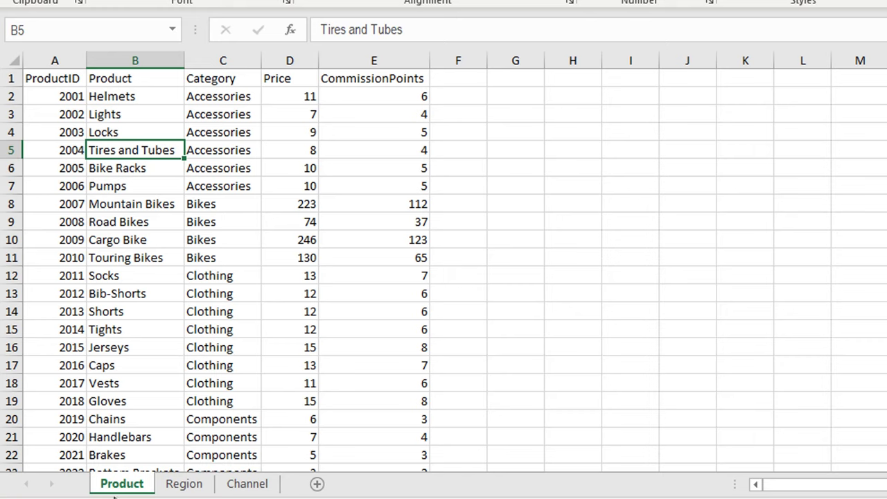
{"action": "left_click", "coordinate": [62, 97]}
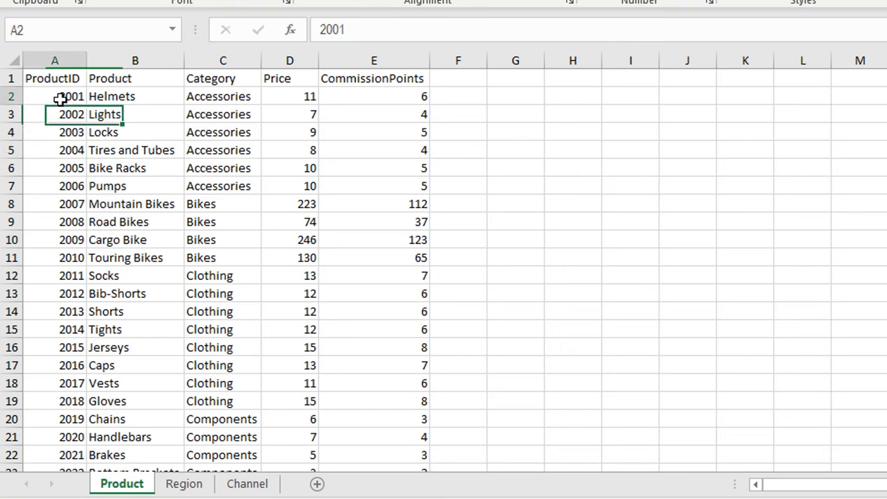
{"action": "left_click", "coordinate": [97, 98]}
{"action": "left_click", "coordinate": [194, 98]}
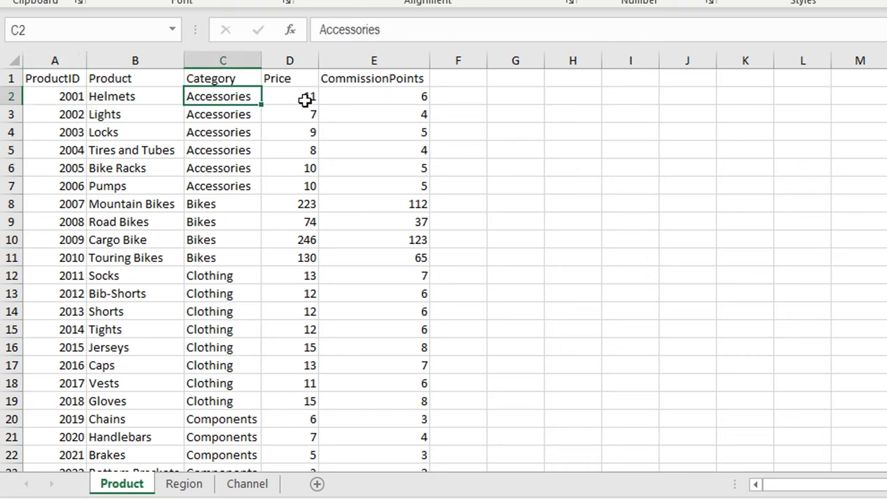
{"action": "left_click_drag", "start_coordinate": [305, 101], "coordinate": [287, 359]}
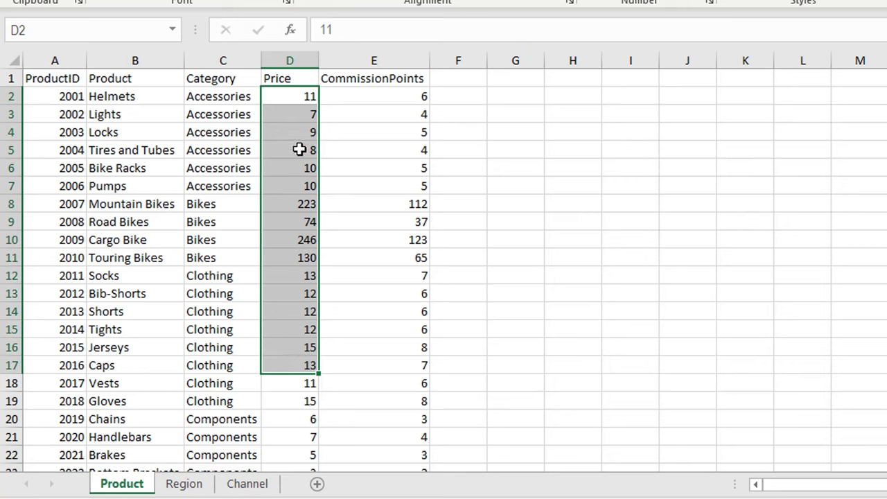
{"action": "left_click", "coordinate": [285, 131]}
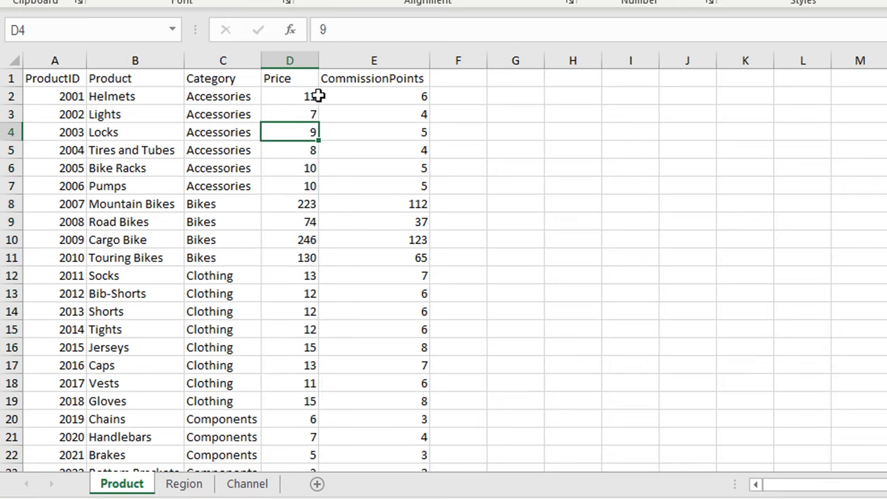
{"action": "left_click", "coordinate": [395, 102]}
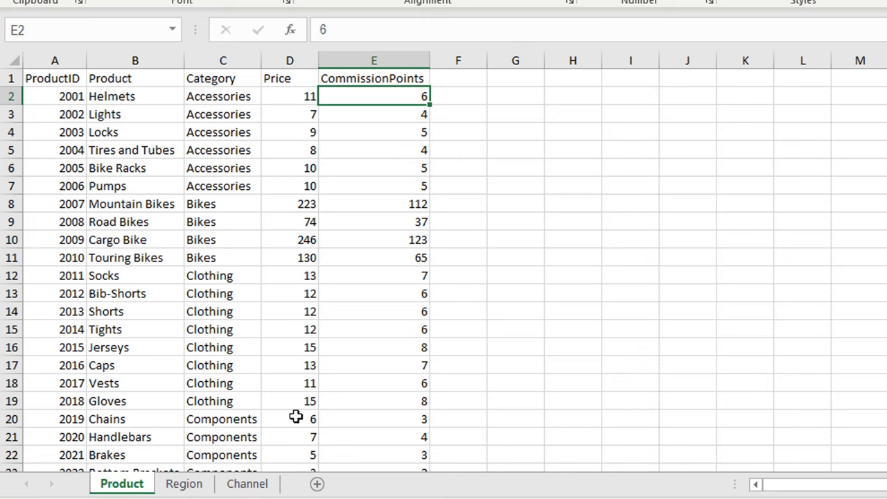
{"action": "left_click", "coordinate": [184, 483]}
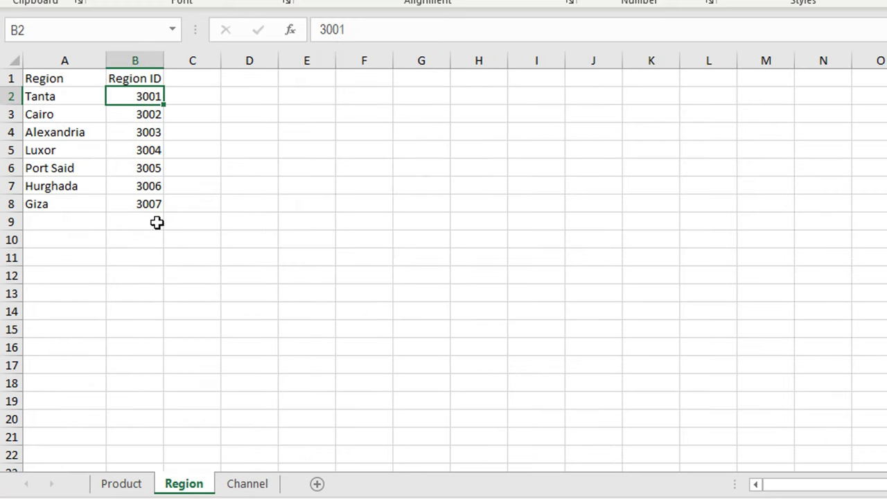
{"action": "left_click", "coordinate": [262, 487]}
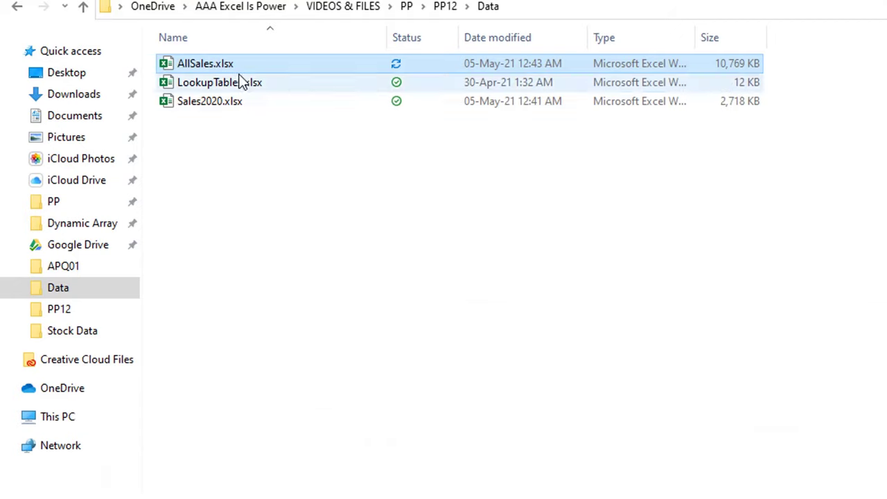
Step: Return to the Data folder in File Explorer and open Sales2020.xlsx for review
{"action": "left_click", "coordinate": [217, 83]}
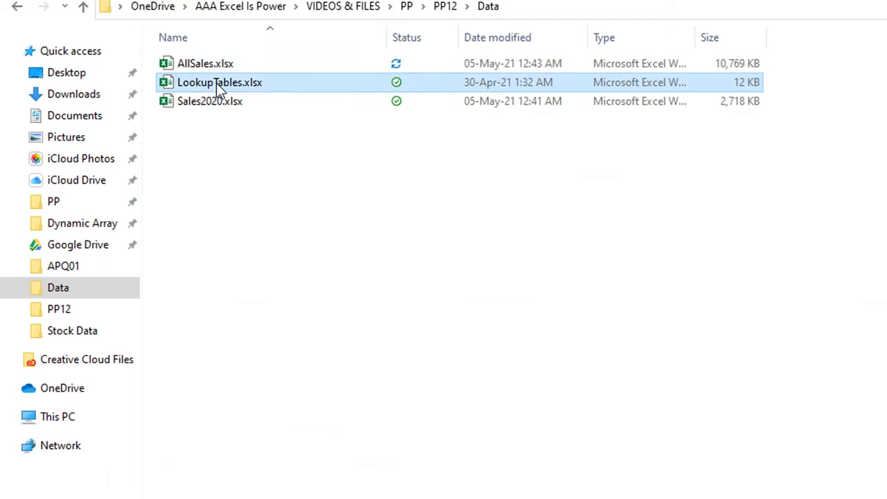
{"action": "left_click", "coordinate": [220, 63], "text": "ctrl"}
{"action": "left_click", "coordinate": [234, 82]}
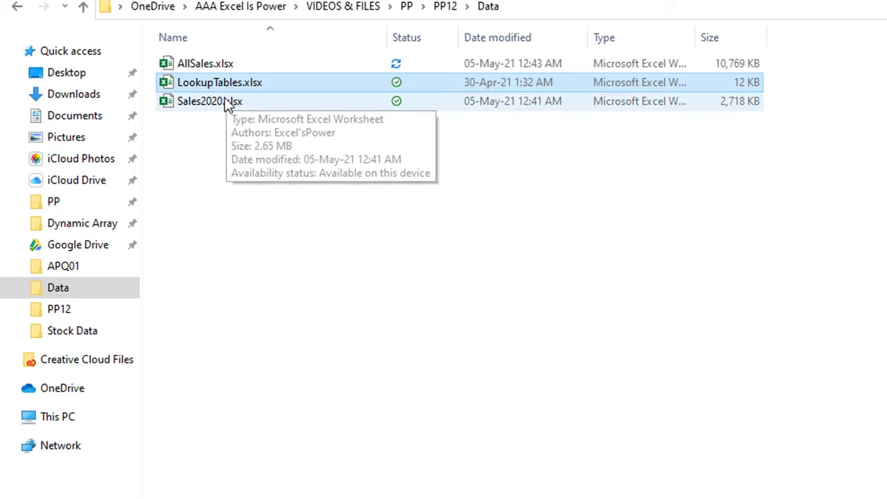
{"action": "double_click", "coordinate": [225, 101]}
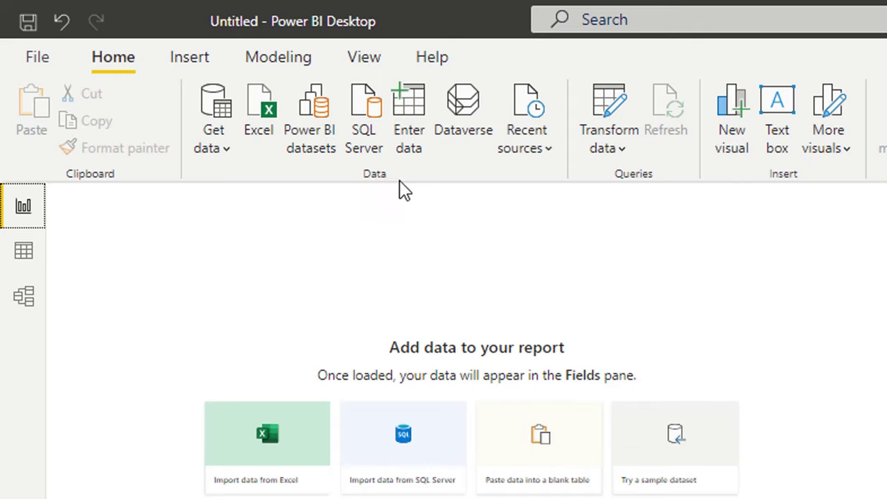
Step: Switch to Power BI Desktop and connect to the Excel workbook LookupTables.xlsx in the PP12 Data folder
{"action": "left_click", "coordinate": [267, 118]}
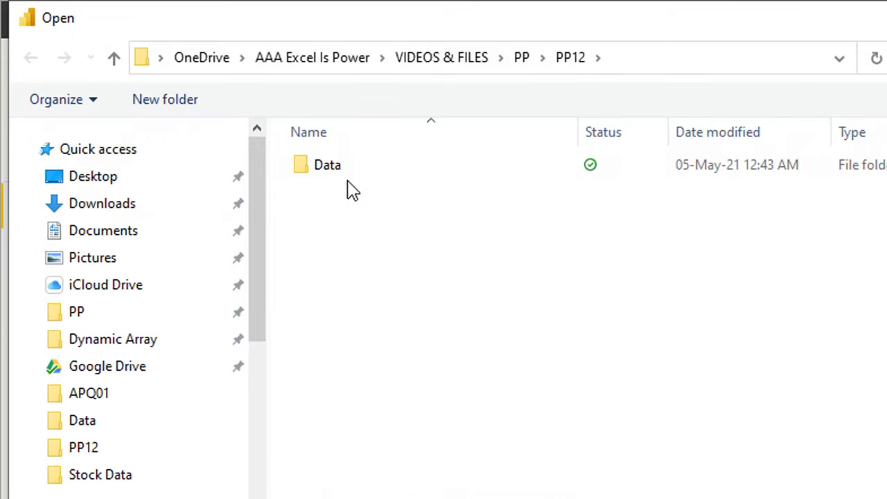
{"action": "left_click", "coordinate": [332, 173]}
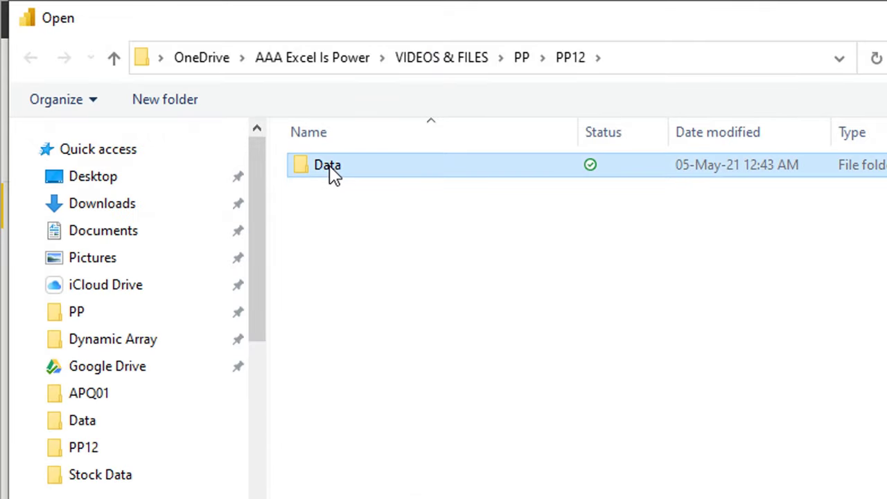
{"action": "double_click", "coordinate": [333, 173]}
{"action": "left_click", "coordinate": [411, 192]}
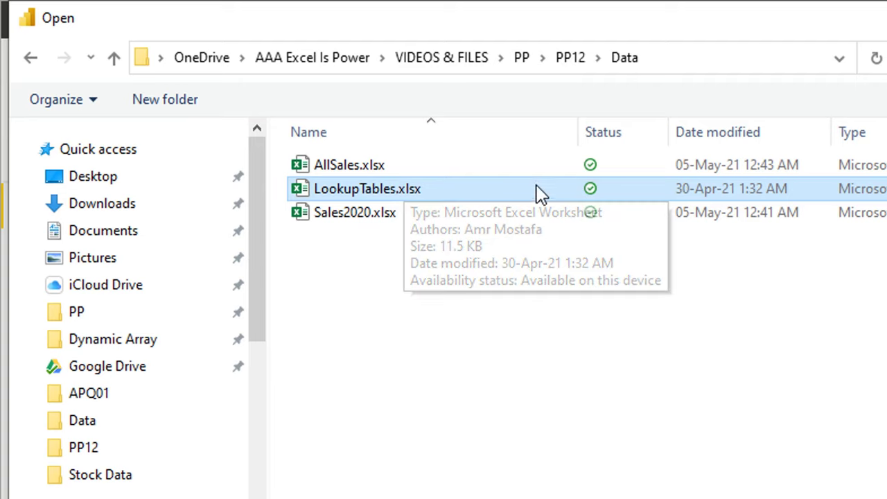
{"action": "left_click", "coordinate": [458, 188]}
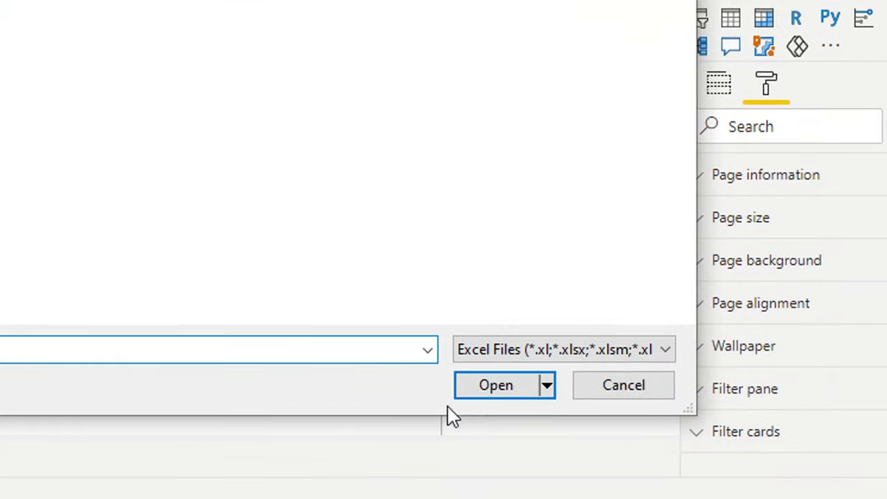
{"action": "left_click", "coordinate": [493, 402]}
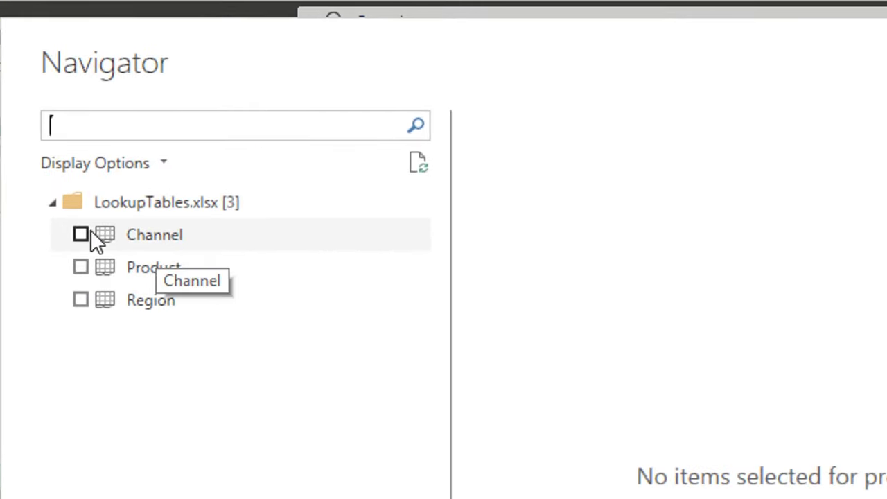
Step: Select the Channel, Product and Region tables of LookupTables.xlsx for import and preview each of them
{"action": "left_click", "coordinate": [80, 235]}
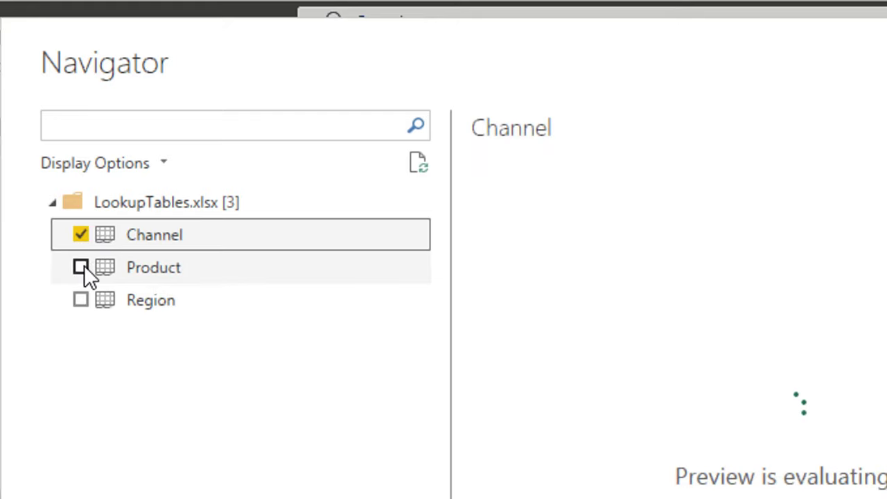
{"action": "left_click", "coordinate": [81, 268]}
{"action": "left_click", "coordinate": [86, 300]}
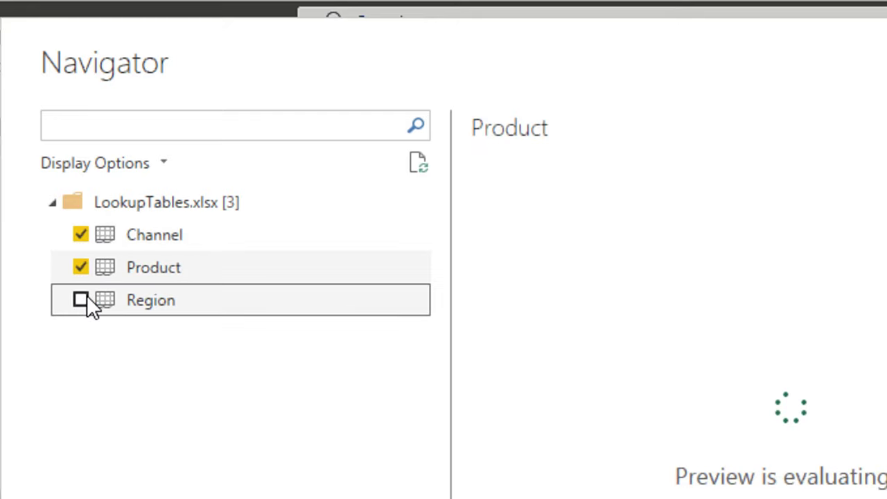
{"action": "left_click", "coordinate": [158, 242]}
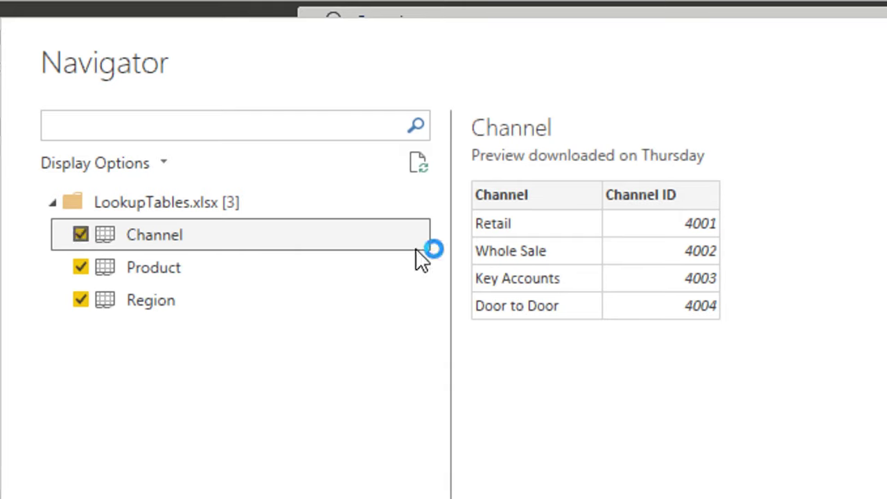
{"action": "left_click", "coordinate": [161, 265]}
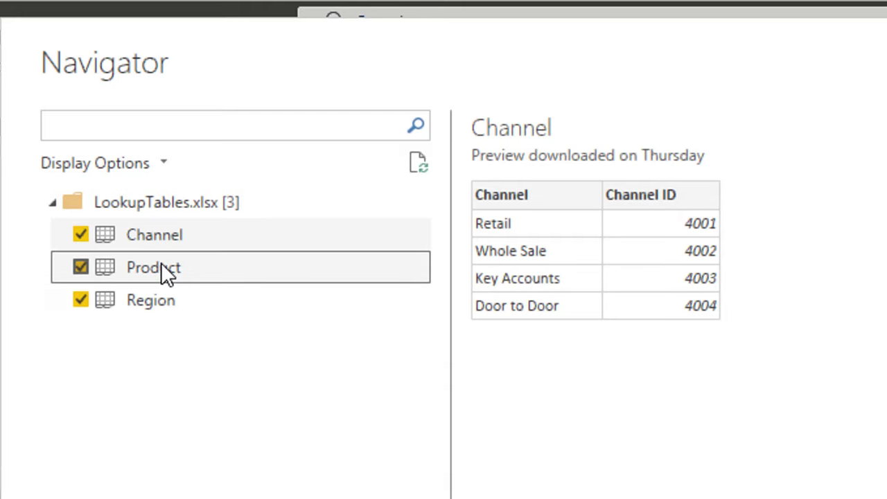
{"action": "left_click", "coordinate": [159, 309]}
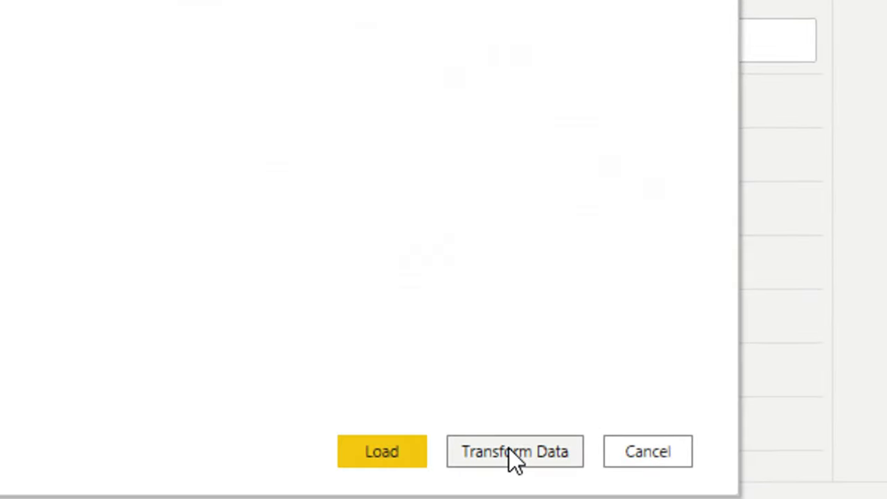
Step: Open the selected lookup tables in Power Query Editor and review the Product, Channel and Region queries
{"action": "left_click", "coordinate": [510, 448]}
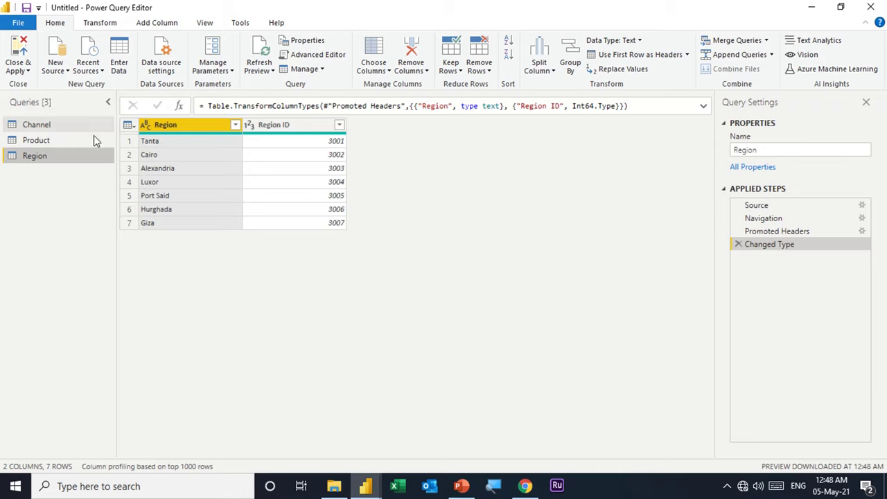
{"action": "left_click", "coordinate": [54, 142]}
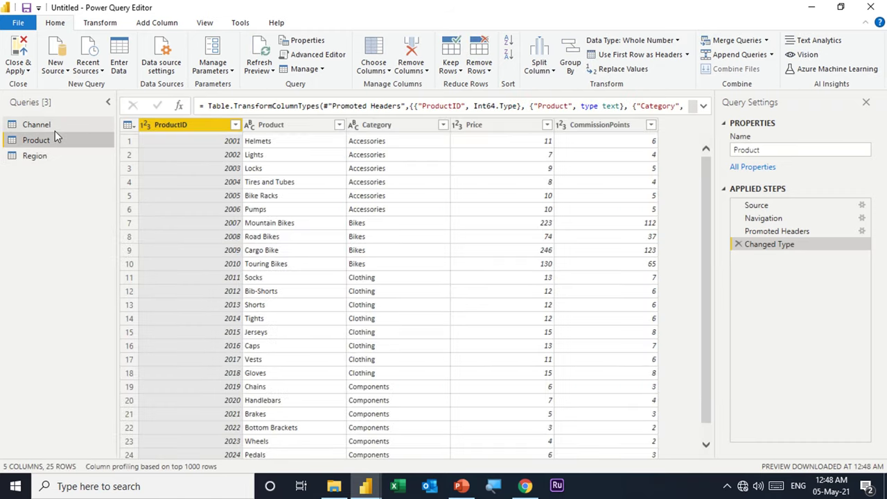
{"action": "left_click", "coordinate": [55, 130]}
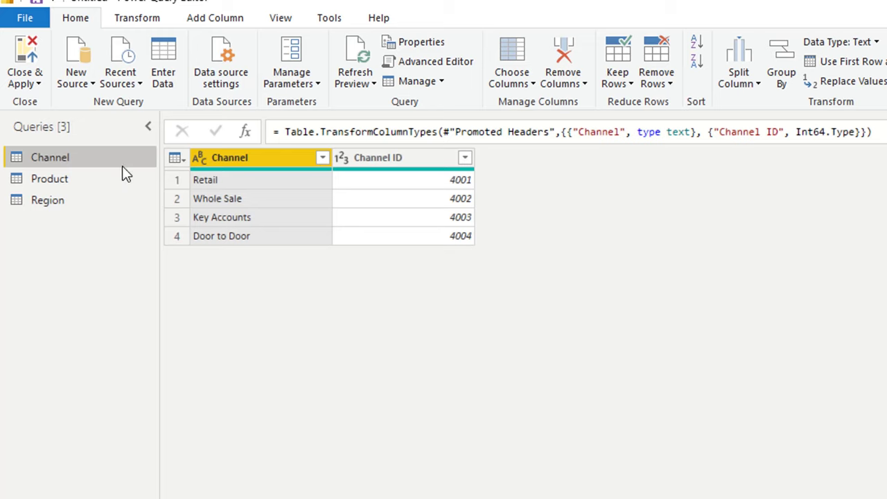
{"action": "left_click", "coordinate": [60, 182]}
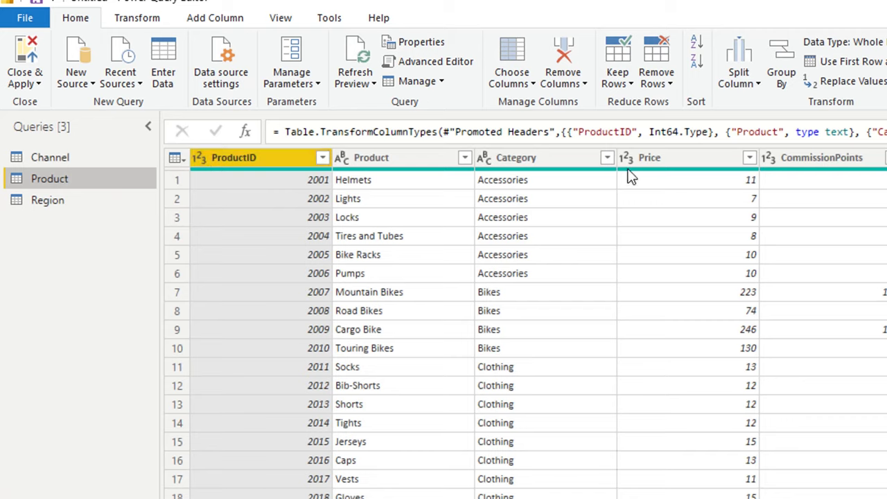
{"action": "left_click", "coordinate": [51, 203]}
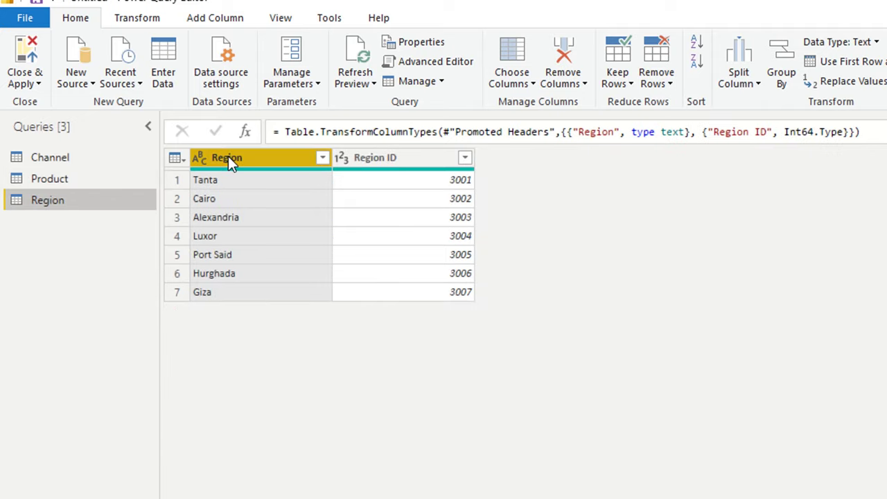
Step: Remove the CommissionPoints column from the Product query
{"action": "left_click", "coordinate": [66, 180]}
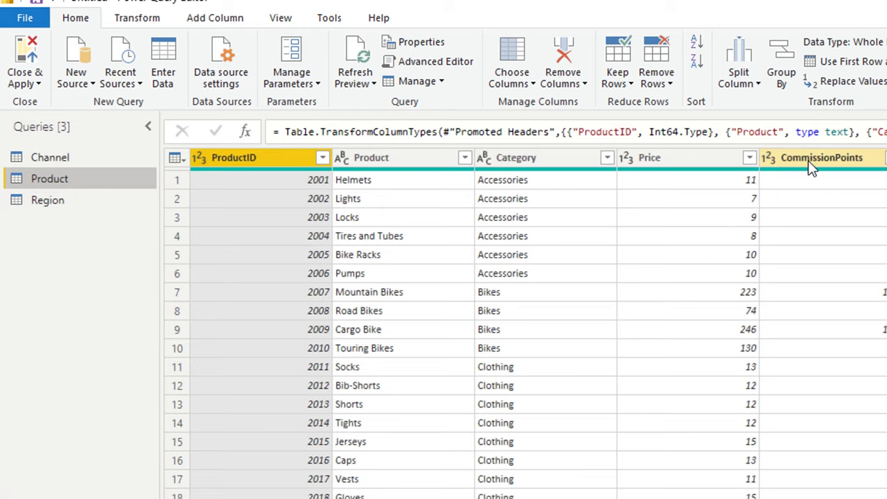
{"action": "left_click", "coordinate": [811, 158]}
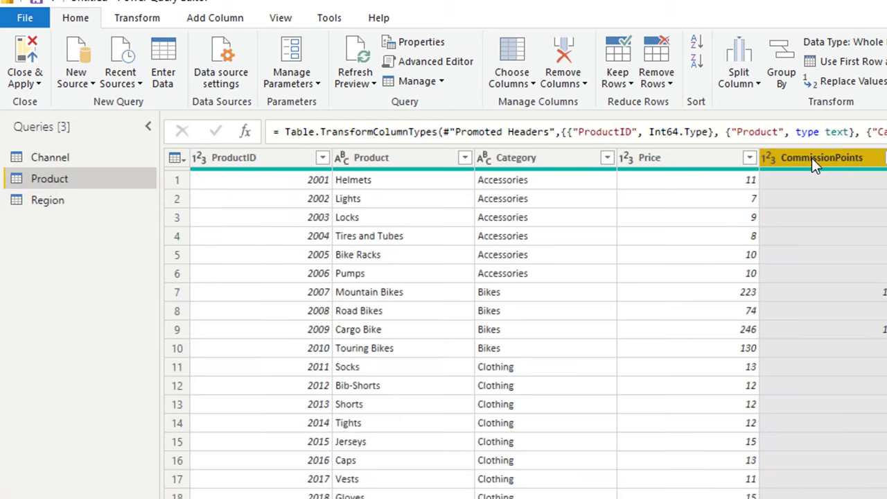
{"action": "right_click", "coordinate": [815, 160]}
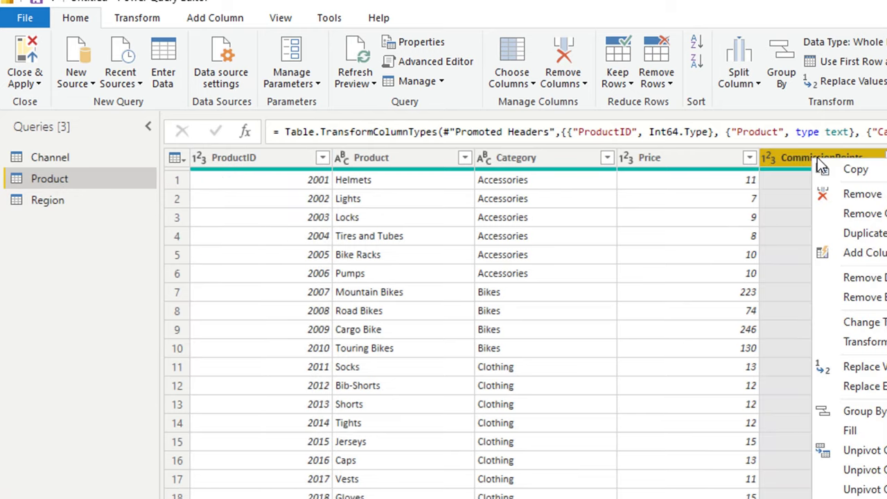
{"action": "left_click", "coordinate": [862, 194]}
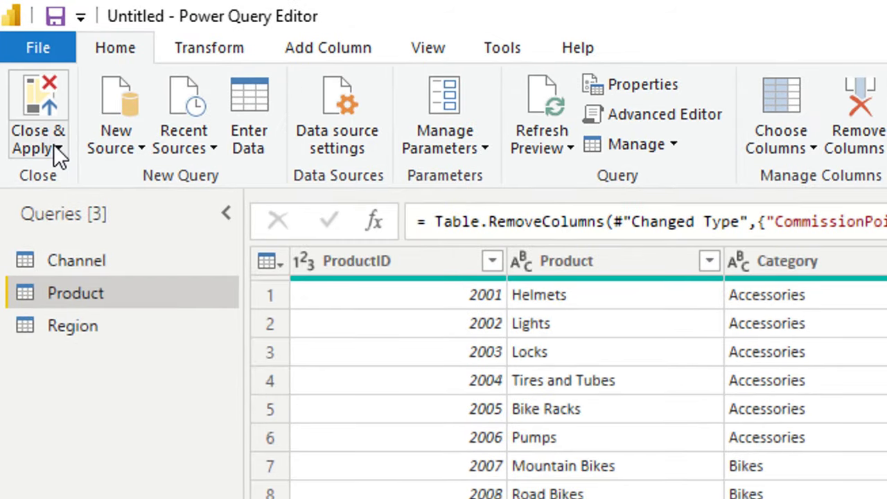
Step: Close the query editor with the changes applied and expand the Channel, Product and Region tables to check their fields
{"action": "left_click", "coordinate": [58, 149]}
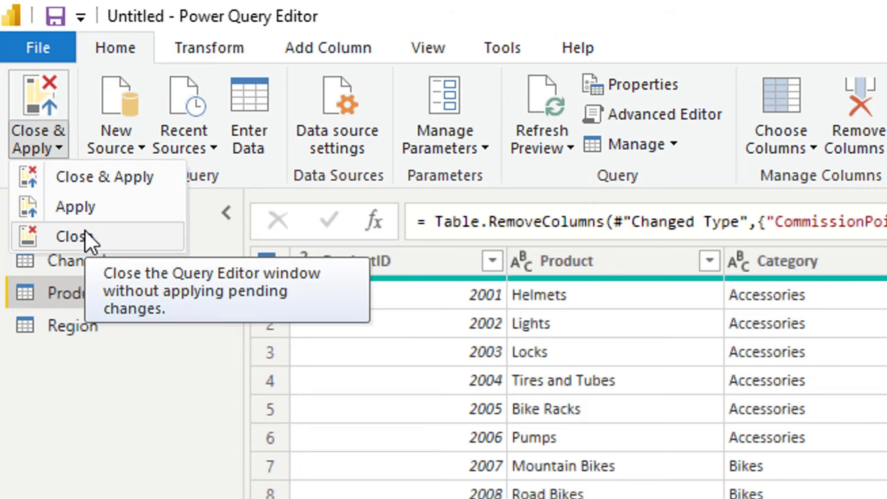
{"action": "left_click", "coordinate": [129, 179]}
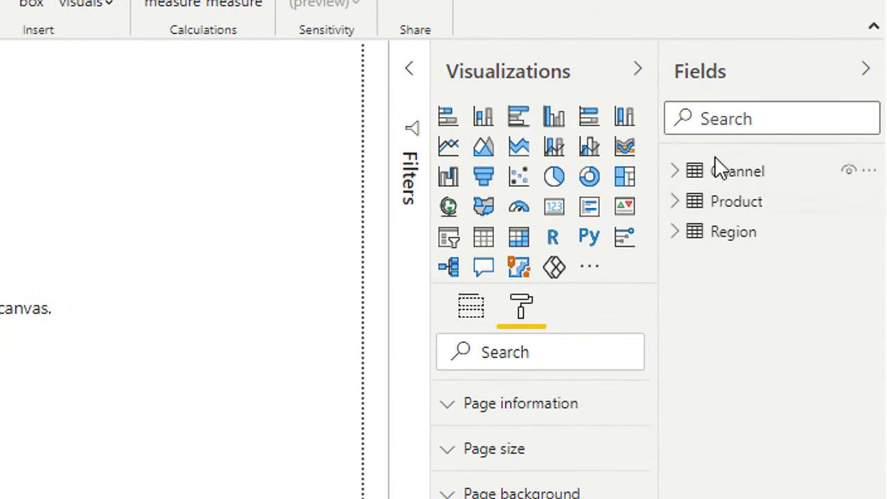
{"action": "left_click", "coordinate": [676, 174]}
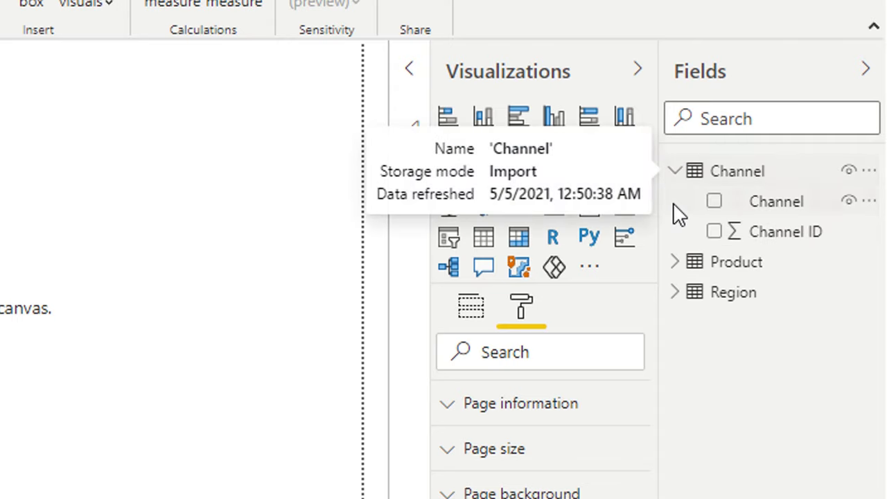
{"action": "left_click", "coordinate": [675, 262]}
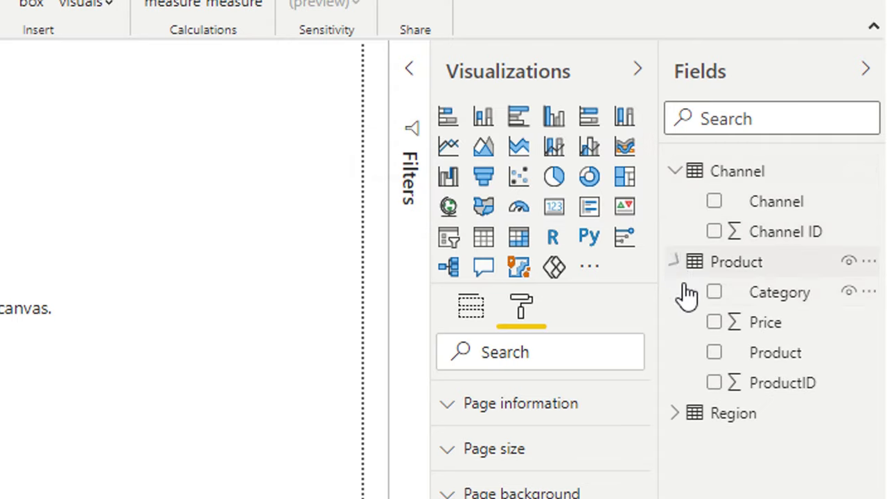
{"action": "left_click", "coordinate": [673, 414]}
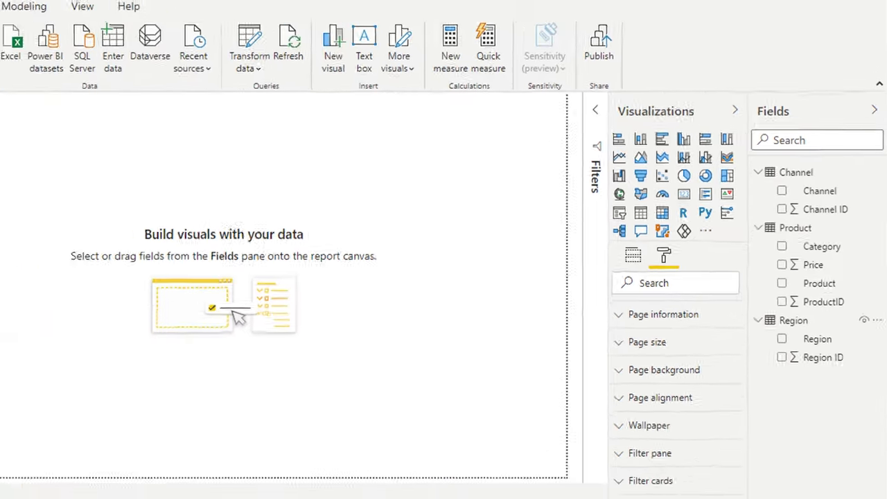
Step: Review the rows of the Channel and Product tables in Data view
{"action": "left_click", "coordinate": [12, 146]}
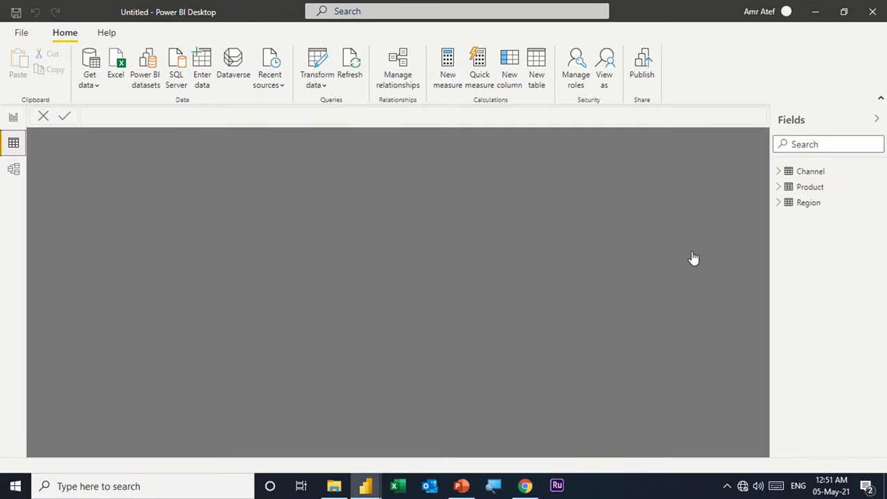
{"action": "left_click", "coordinate": [817, 174]}
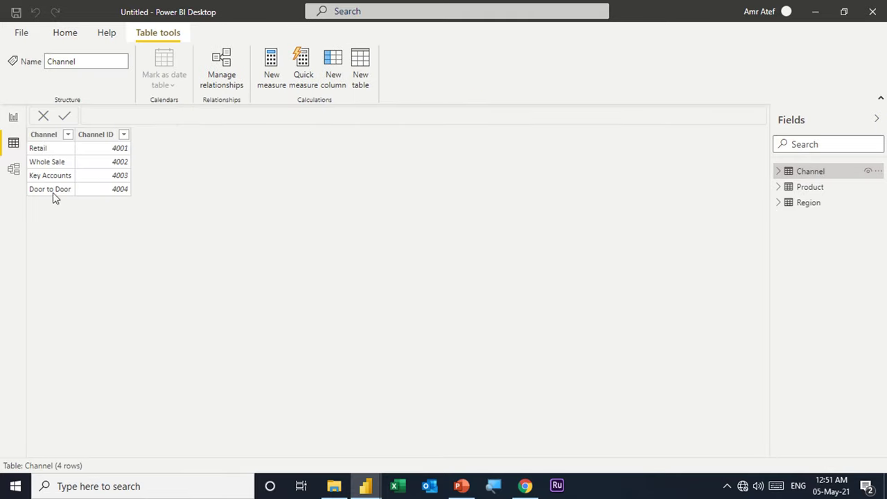
{"action": "left_click", "coordinate": [815, 189]}
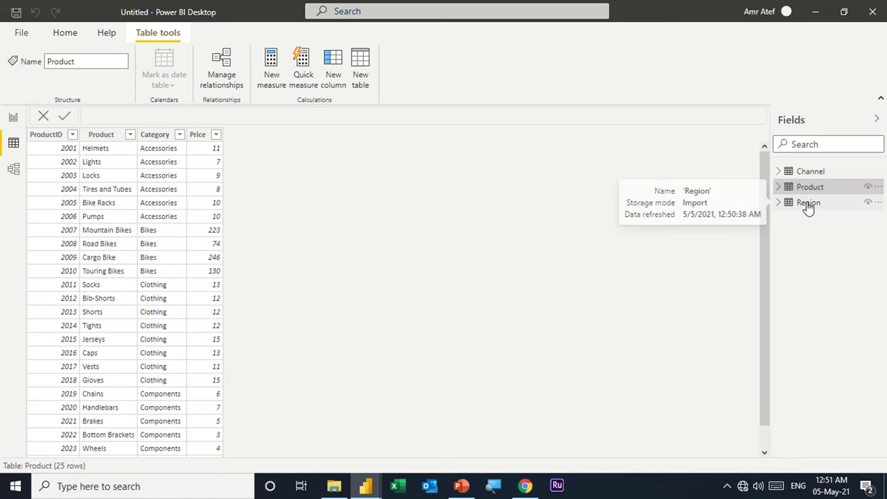
Step: In Model view, collapse the Properties pane and rearrange the cards with Product beneath Channel and Region closer to them
{"action": "left_click", "coordinate": [14, 169]}
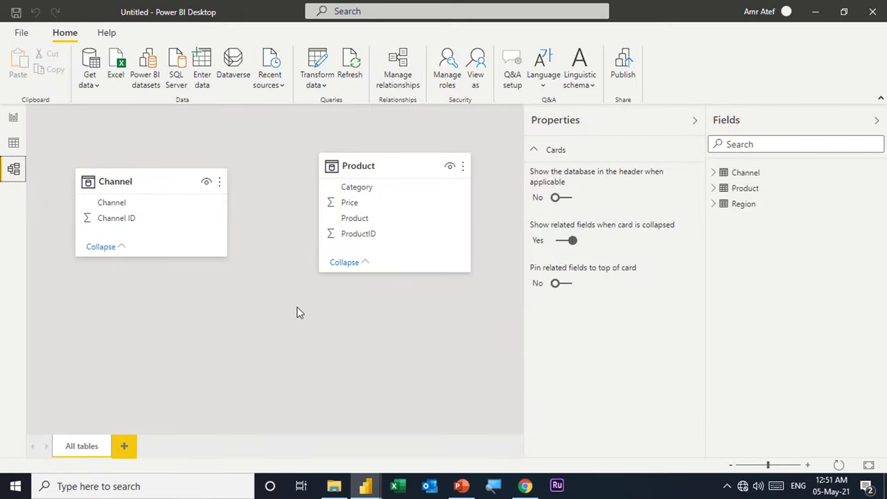
{"action": "left_click", "coordinate": [694, 120]}
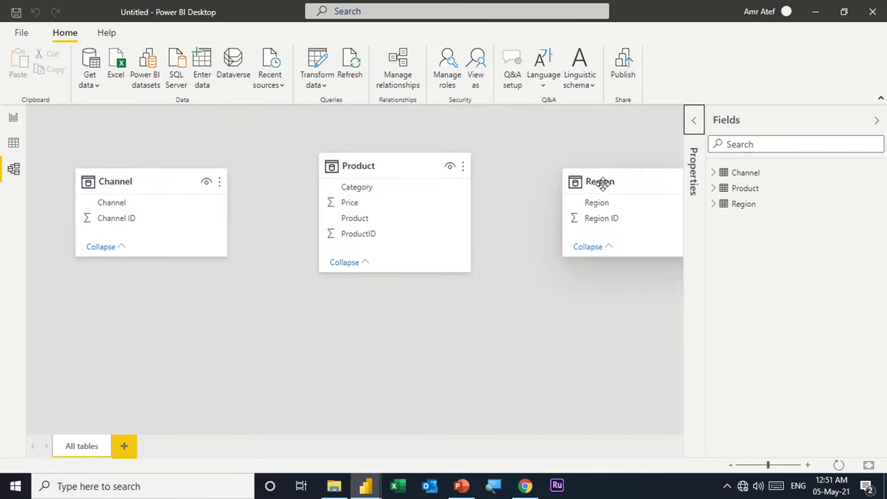
{"action": "left_click_drag", "start_coordinate": [392, 165], "coordinate": [152, 301]}
{"action": "left_click_drag", "start_coordinate": [616, 181], "coordinate": [555, 184]}
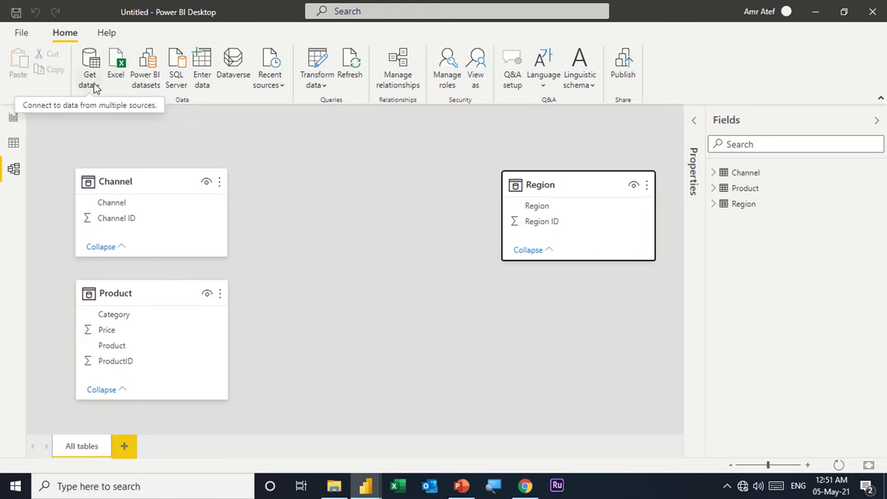
Step: Connect to the Excel workbook AllSales.xlsx in the PP12 Data folder
{"action": "left_click", "coordinate": [116, 76]}
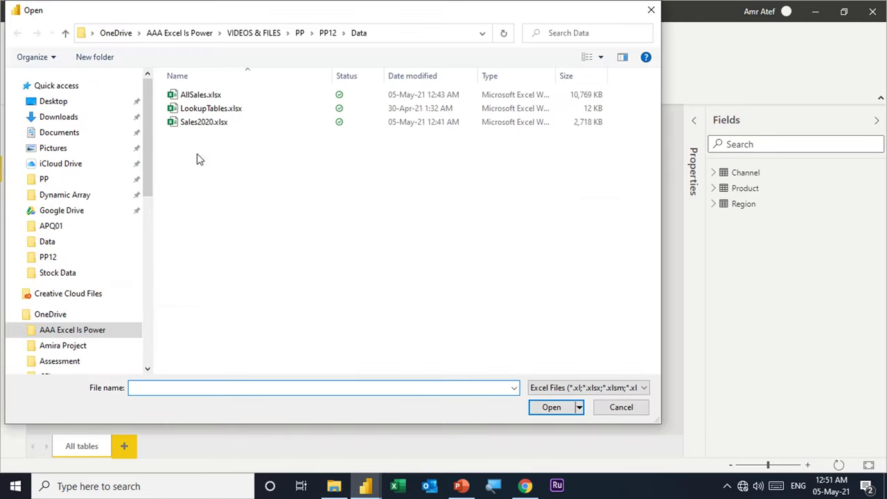
{"action": "left_click", "coordinate": [186, 94]}
{"action": "left_click", "coordinate": [551, 407]}
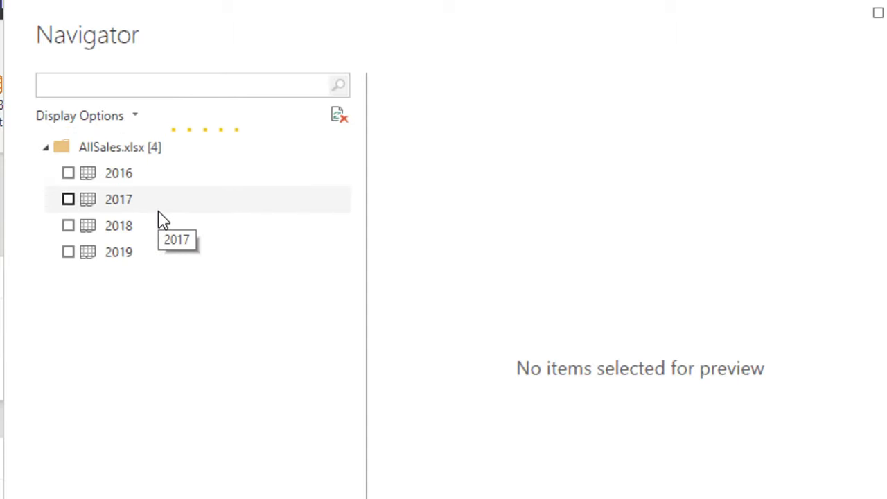
Step: Preview the 2016 sheet of AllSales.xlsx, leaving no individual sheet selected for import
{"action": "left_click", "coordinate": [127, 151]}
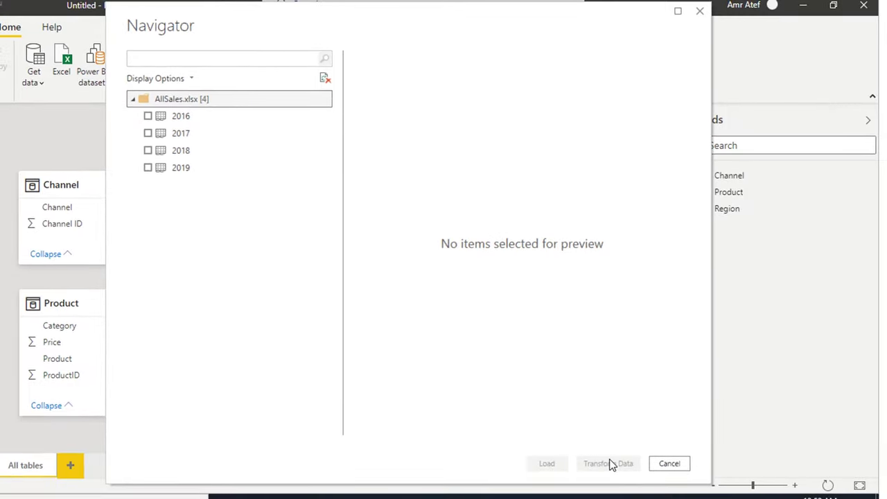
{"action": "left_click", "coordinate": [202, 117]}
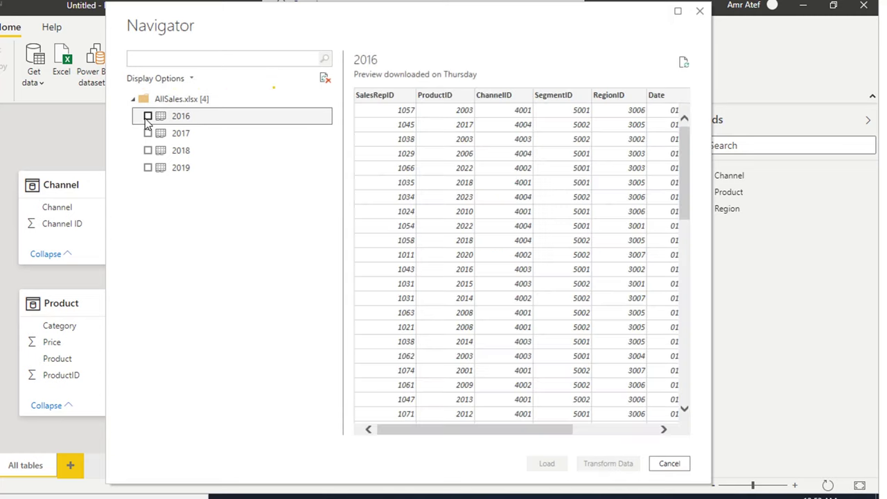
{"action": "left_click", "coordinate": [148, 115]}
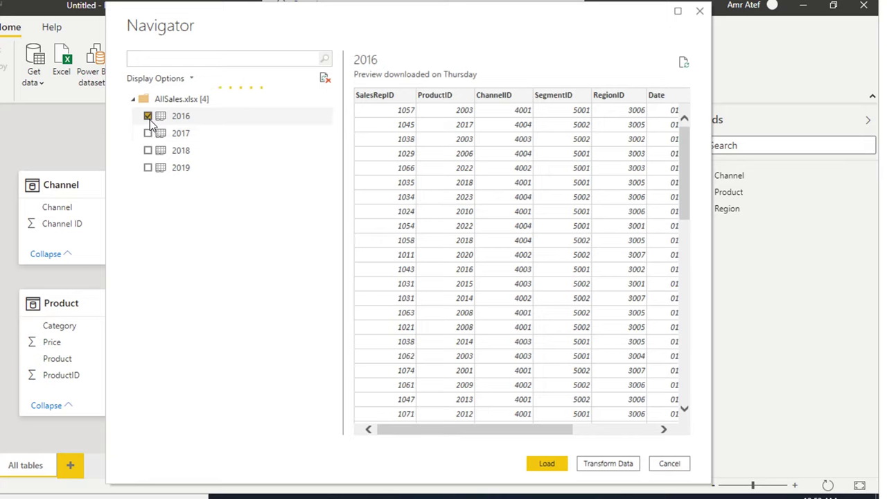
{"action": "left_click", "coordinate": [148, 116]}
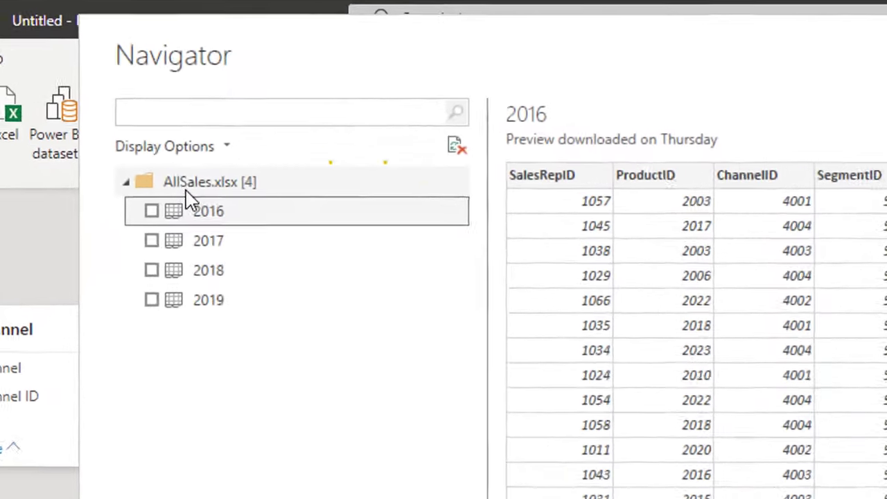
Step: Open the entire AllSales.xlsx workbook for transformation and preview the nested 2016 table in an enlarged preview pane
{"action": "left_click", "coordinate": [189, 186]}
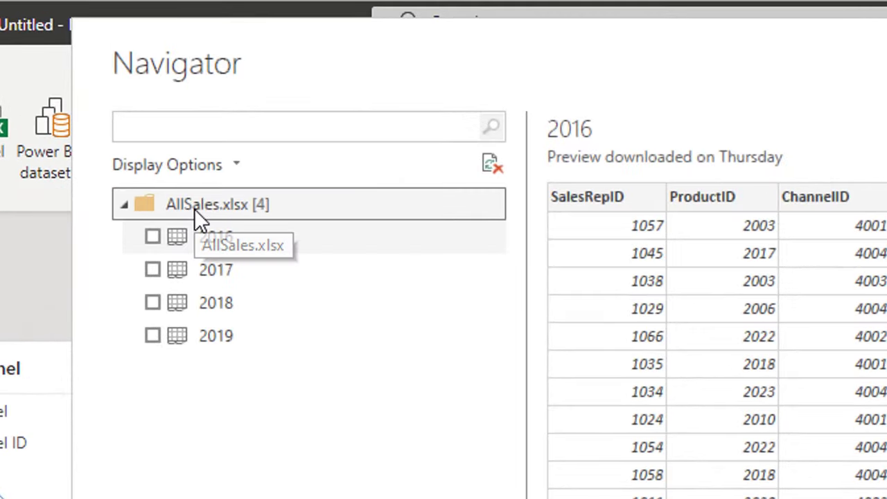
{"action": "right_click", "coordinate": [203, 180]}
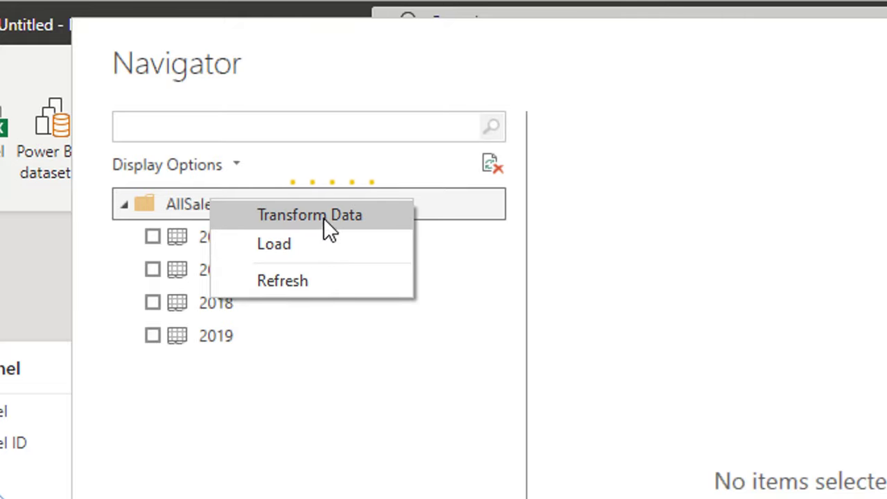
{"action": "left_click", "coordinate": [365, 136]}
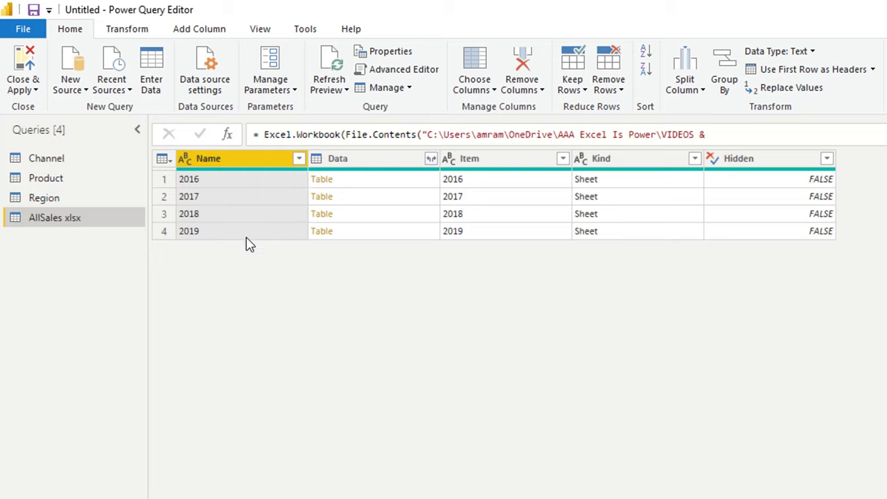
{"action": "left_click", "coordinate": [418, 183]}
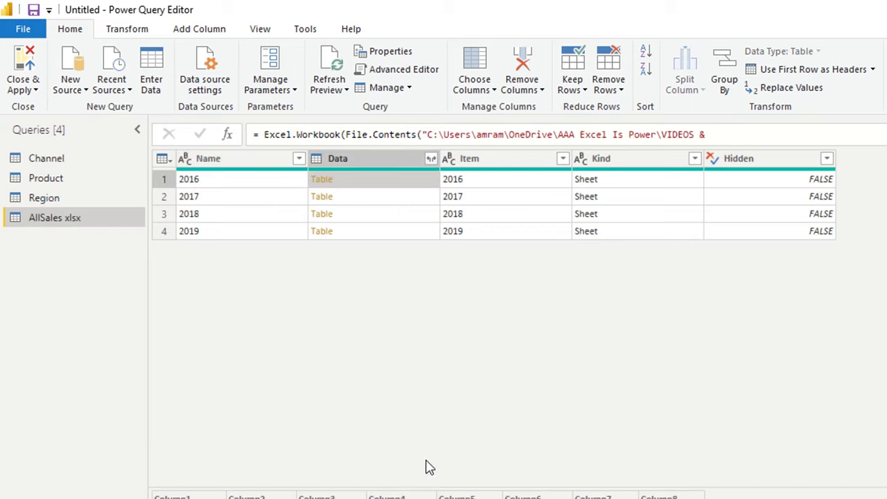
{"action": "left_click_drag", "start_coordinate": [426, 489], "coordinate": [414, 346]}
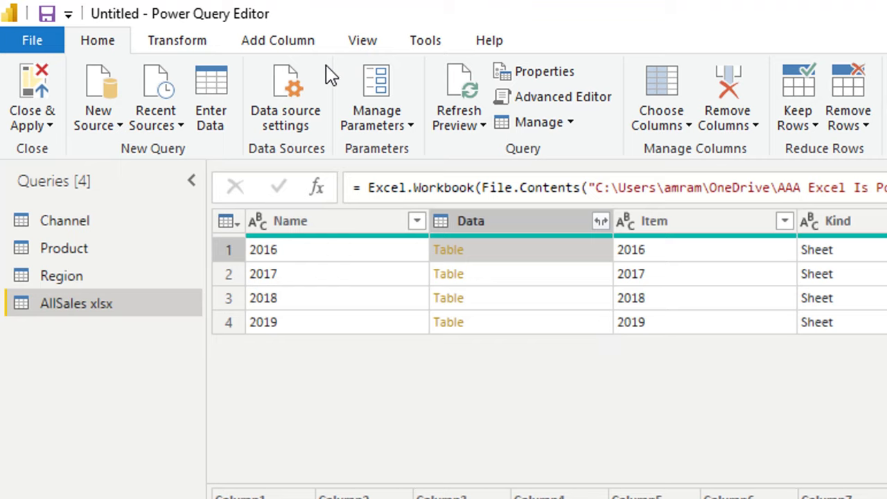
Step: Add a custom column to the AllSales query with the formula = Table.PromoteHeaders([Data])
{"action": "left_click", "coordinate": [295, 44]}
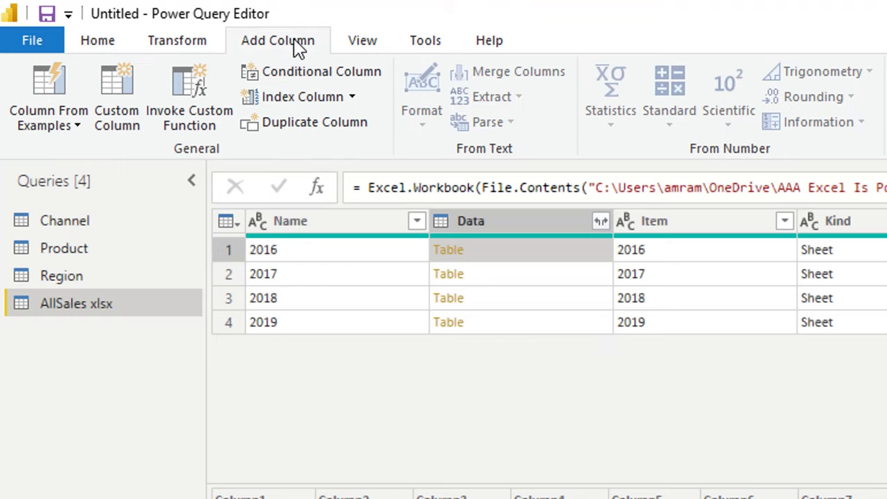
{"action": "left_click", "coordinate": [132, 116]}
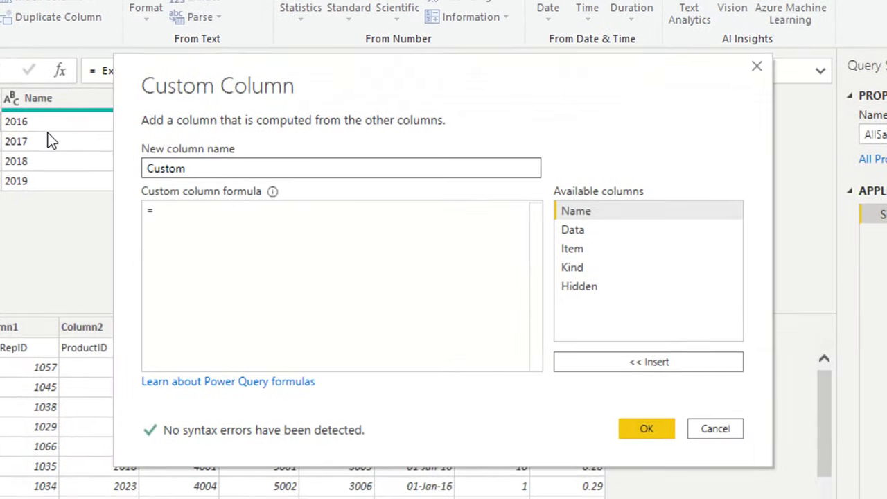
{"action": "left_click", "coordinate": [203, 215]}
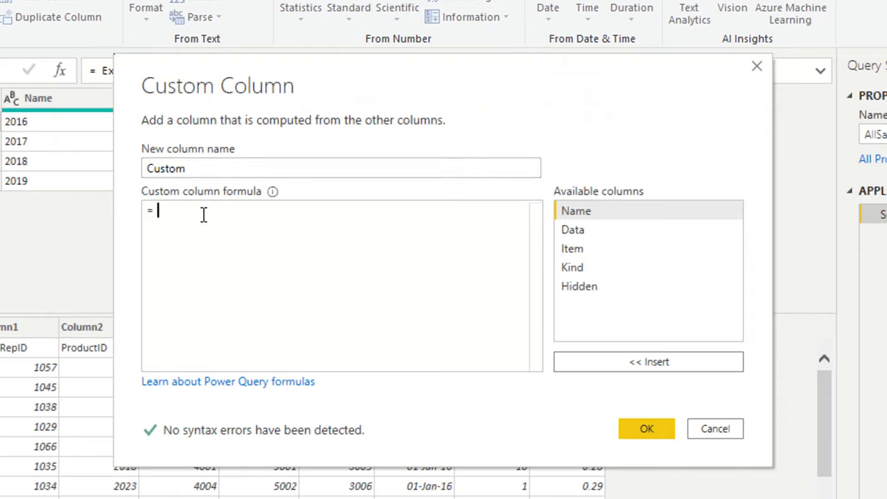
{"action": "type", "text": "TableTable.PromoteHeaders"}
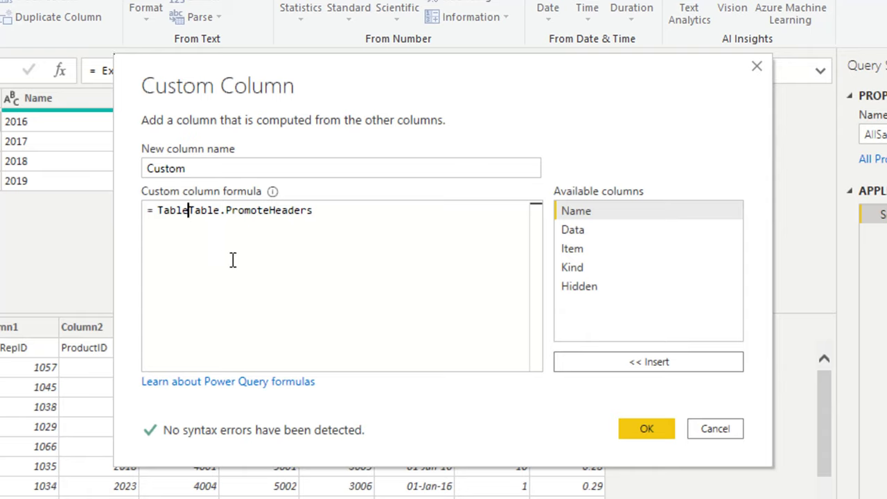
{"action": "key", "text": "BackSpace"}
{"action": "key", "text": "BackSpace"}
{"action": "key", "text": "BackSpace"}
{"action": "key", "text": "BackSpace"}
{"action": "key", "text": "BackSpace"}
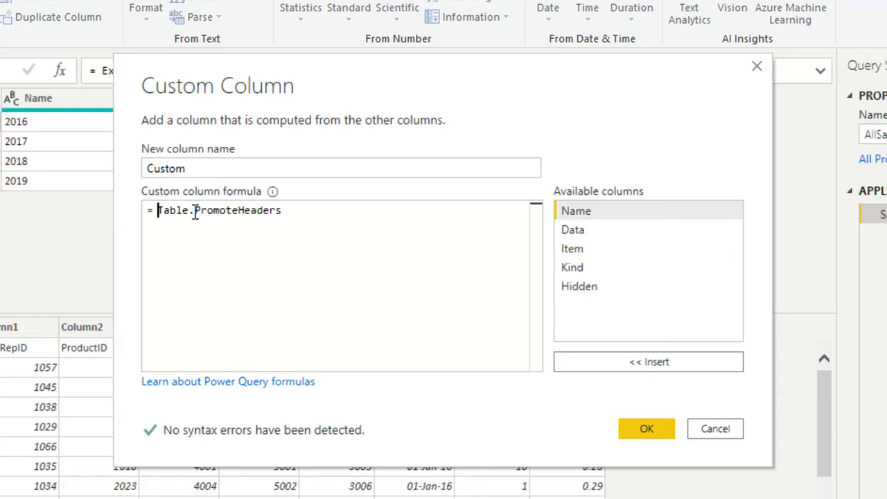
{"action": "left_click", "coordinate": [306, 208]}
{"action": "type", "text": "("}
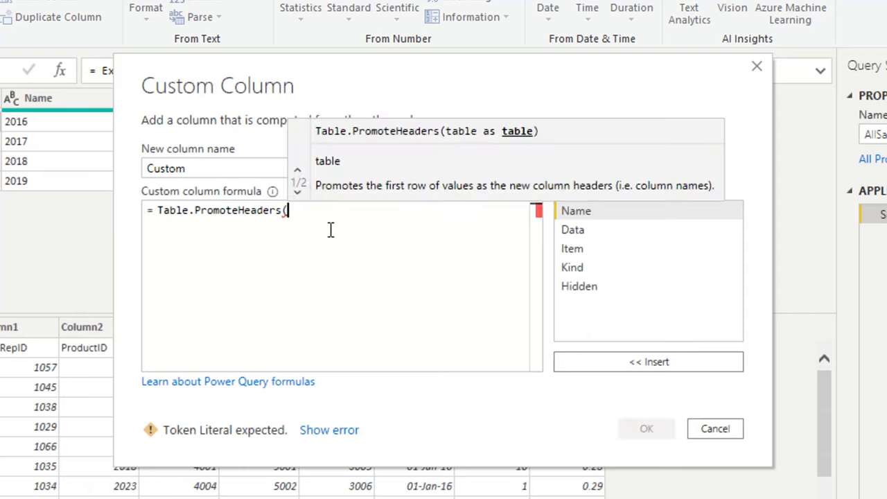
{"action": "left_click", "coordinate": [578, 231]}
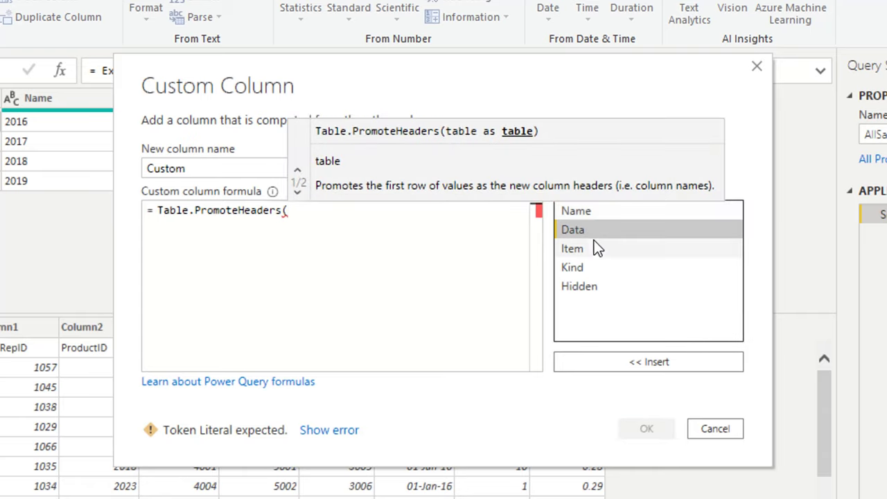
{"action": "left_click", "coordinate": [649, 361]}
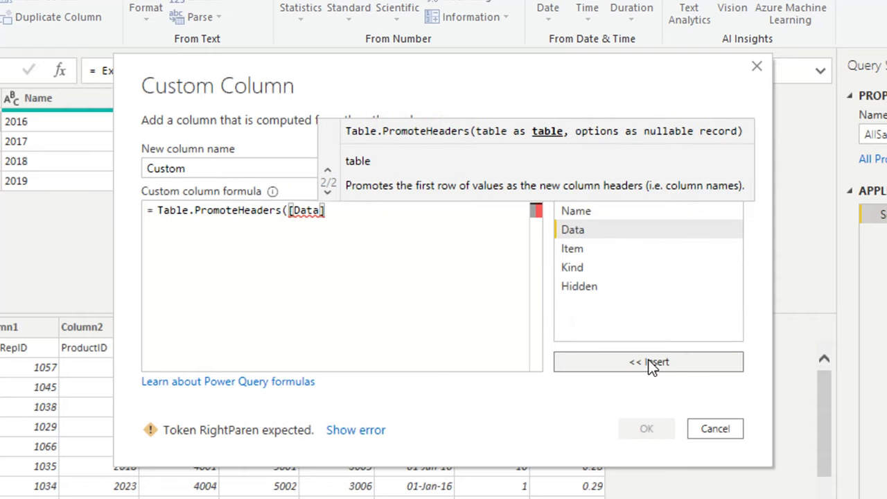
{"action": "type", "text": ")"}
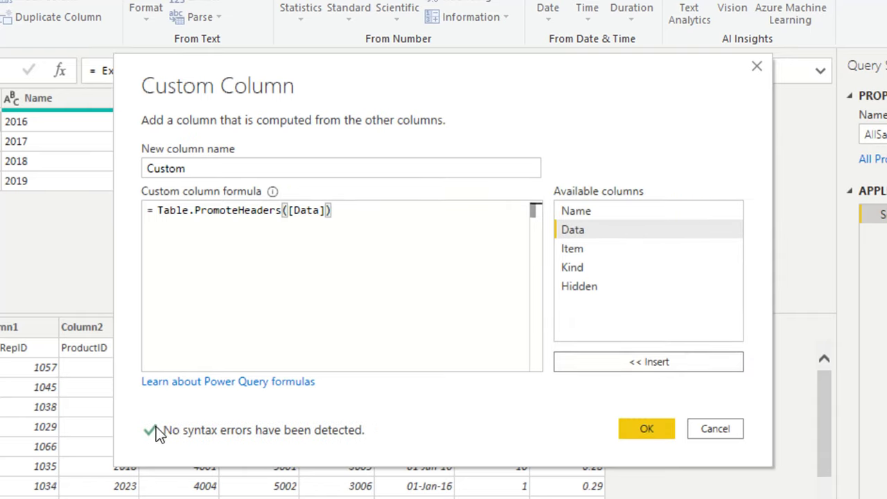
{"action": "left_click", "coordinate": [648, 429]}
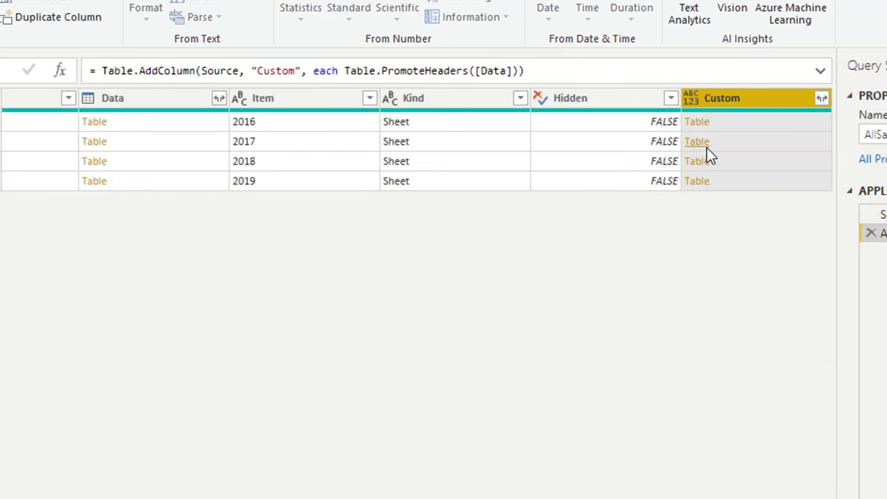
Step: Preview the first nested table in the Custom column, and remove all columns except Custom
{"action": "left_click", "coordinate": [757, 129]}
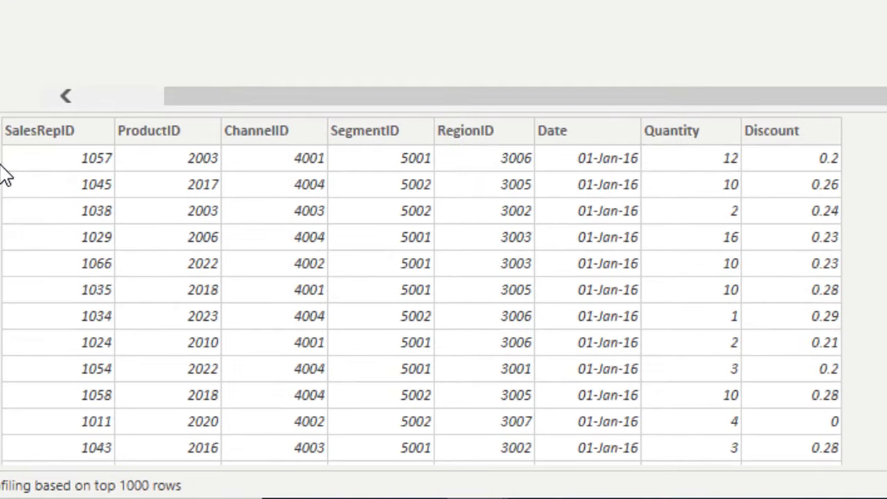
{"action": "left_click", "coordinate": [744, 105]}
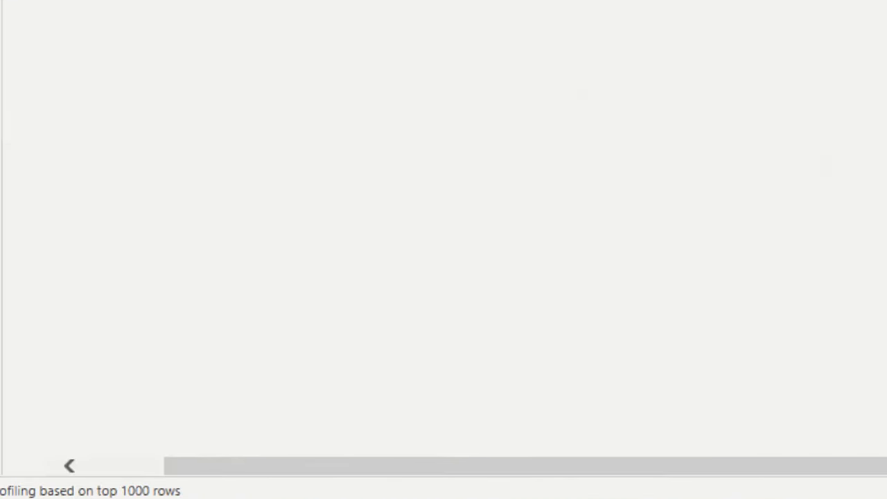
{"action": "right_click", "coordinate": [744, 104]}
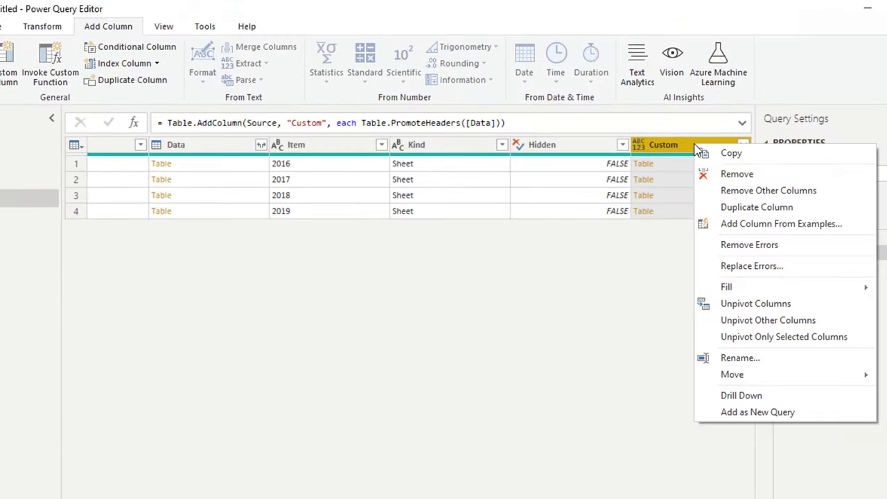
{"action": "left_click", "coordinate": [739, 196]}
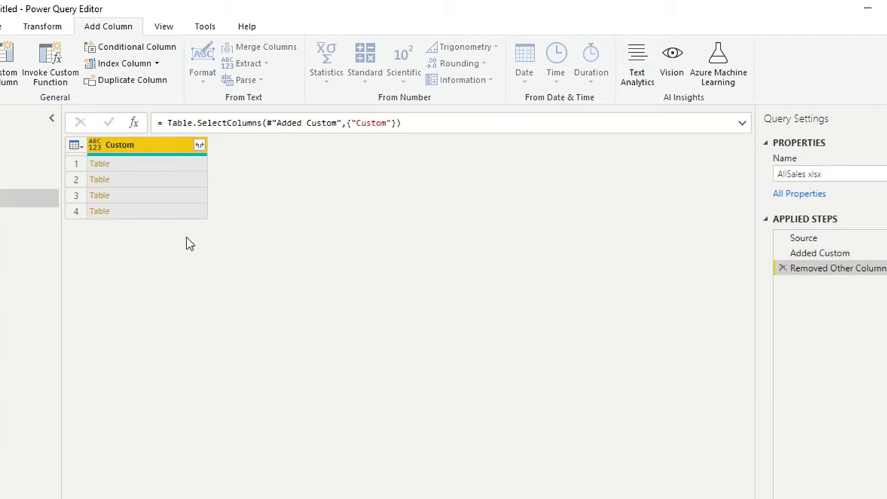
Step: Expand the Custom column's nested tables without SalesRepID and without using the original column name as prefix
{"action": "left_click", "coordinate": [199, 145]}
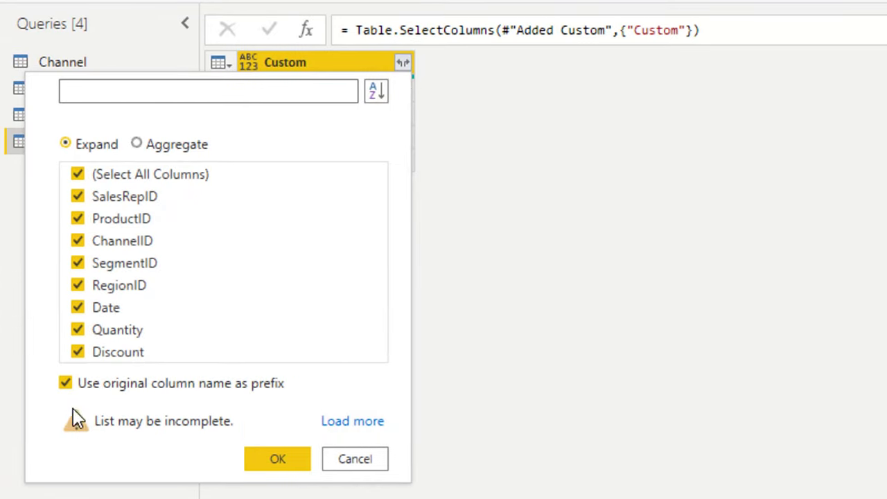
{"action": "left_click", "coordinate": [66, 383]}
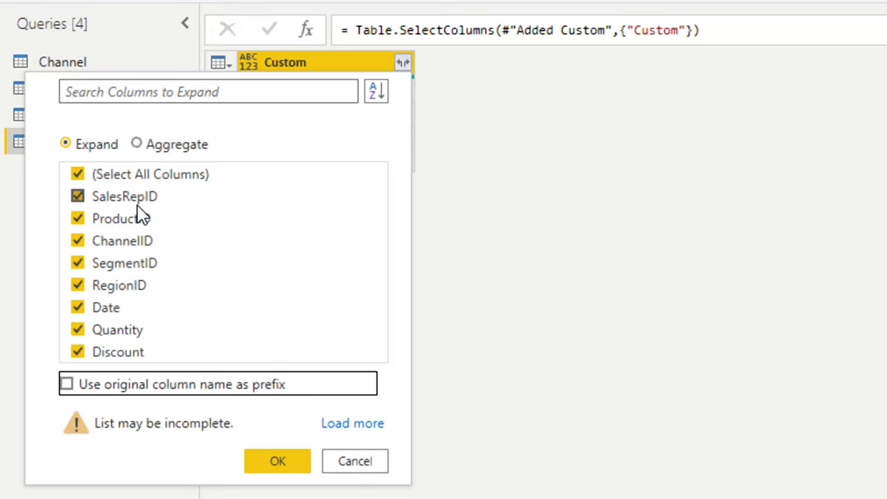
{"action": "left_click", "coordinate": [78, 197]}
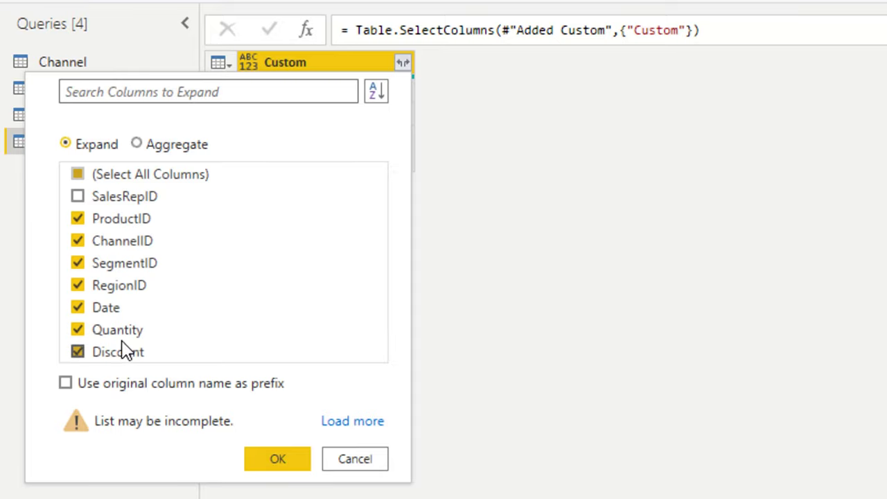
{"action": "left_click", "coordinate": [271, 459]}
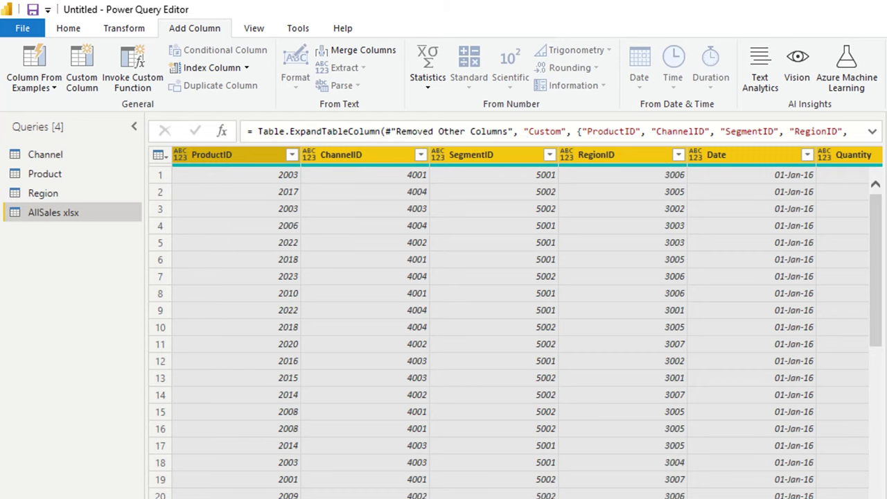
{"action": "scroll", "coordinate": [509, 325], "scroll_direction": "right", "scroll_amount": 3}
{"action": "scroll", "coordinate": [509, 326], "scroll_direction": "left", "scroll_amount": 3}
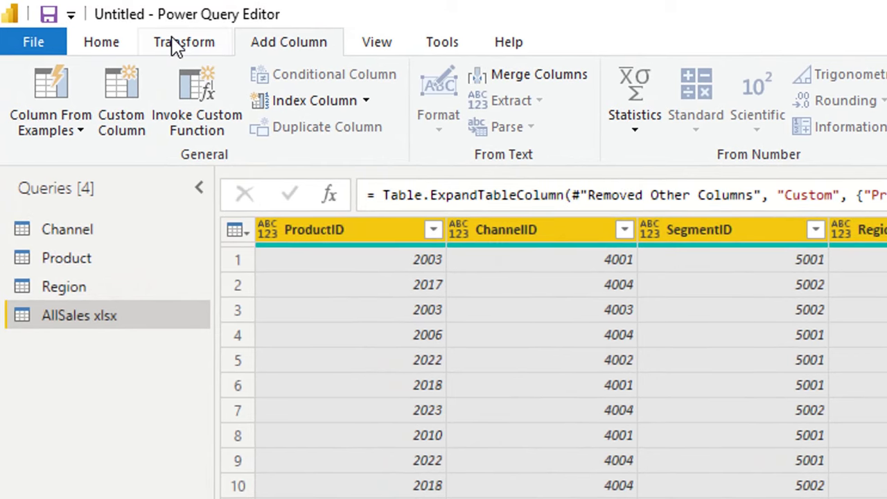
Step: Automatically detect the data types of all expanded AllSales columns
{"action": "left_click", "coordinate": [176, 46]}
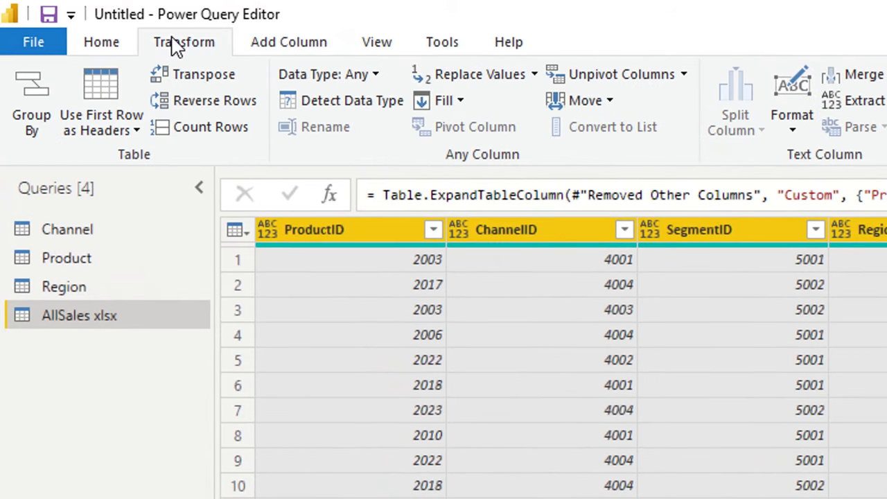
{"action": "left_click", "coordinate": [343, 111]}
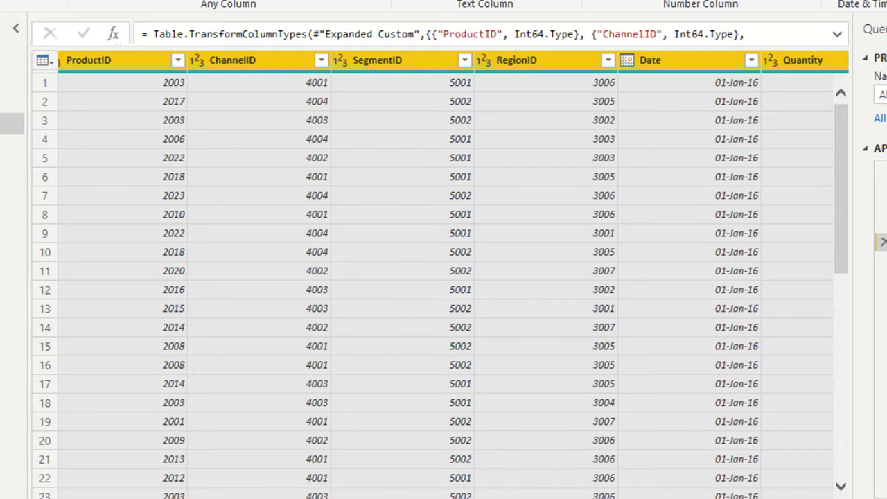
{"action": "scroll", "coordinate": [435, 277], "scroll_direction": "right", "scroll_amount": 5}
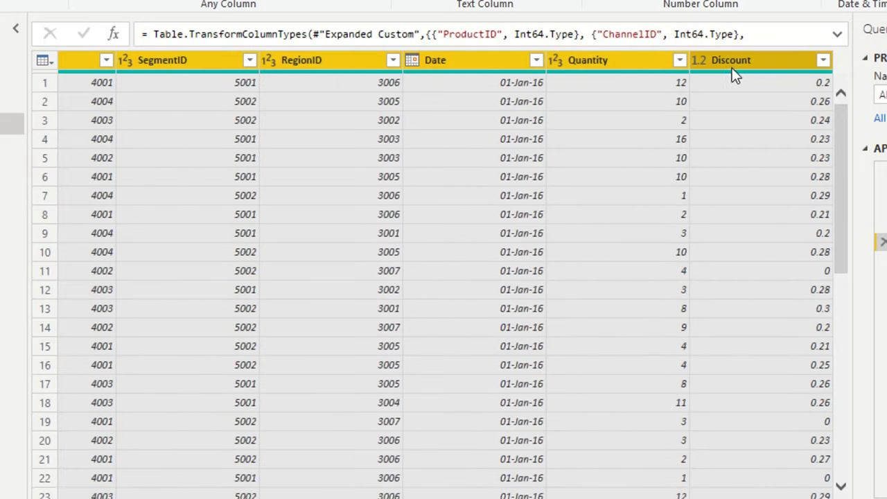
Step: Change the Discount column's data type, replacing the current type conversion
{"action": "left_click", "coordinate": [697, 59]}
{"action": "left_click", "coordinate": [729, 140]}
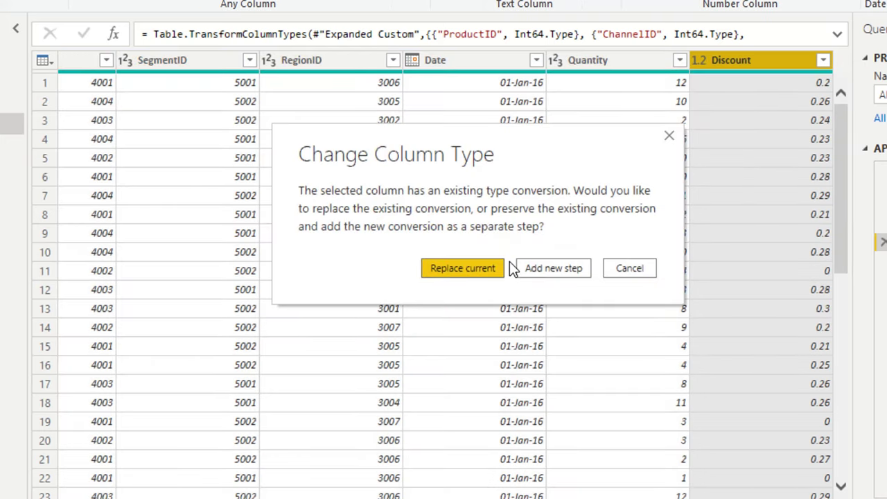
{"action": "left_click", "coordinate": [478, 270]}
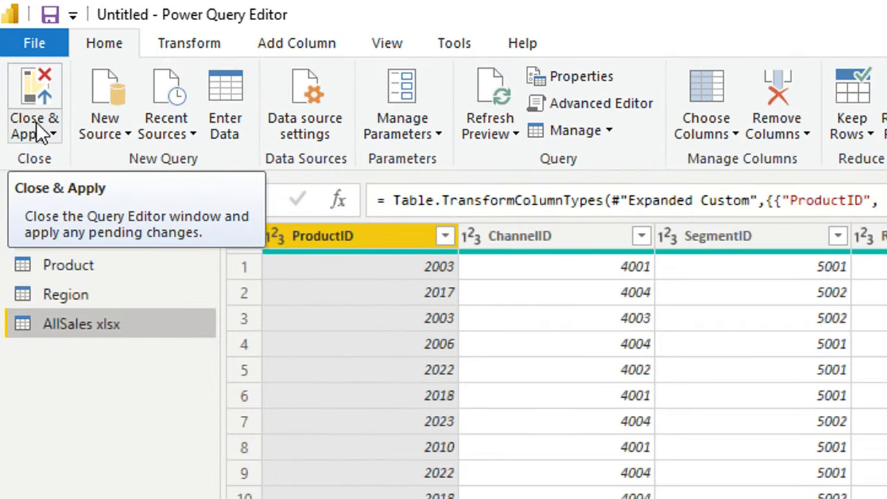
Step: Close the Power Query Editor without applying the pending query changes
{"action": "left_click", "coordinate": [43, 133]}
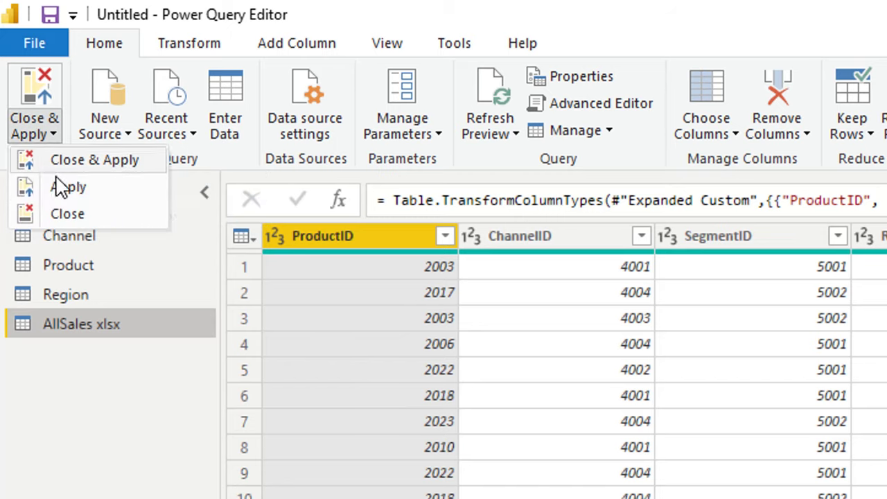
{"action": "left_click", "coordinate": [69, 214]}
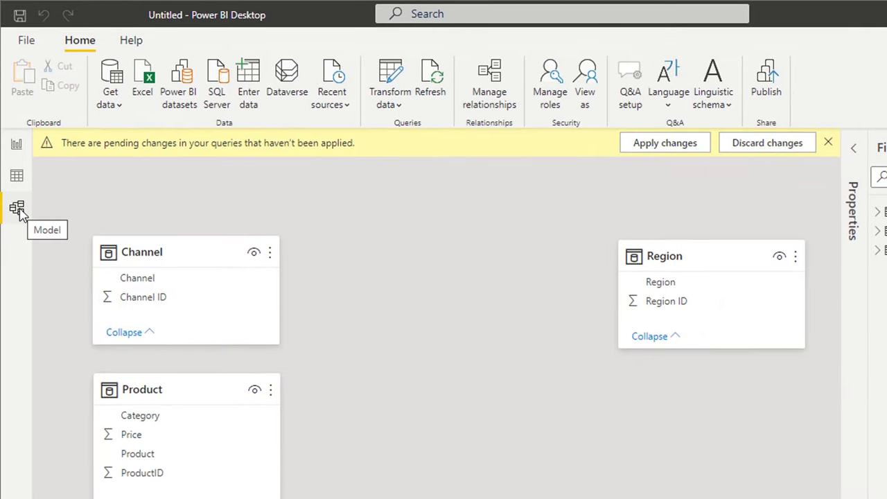
Step: Inspect the current file's Data Load options, switch relationship autodetection off and back on, and cancel the dialog
{"action": "left_click", "coordinate": [25, 41]}
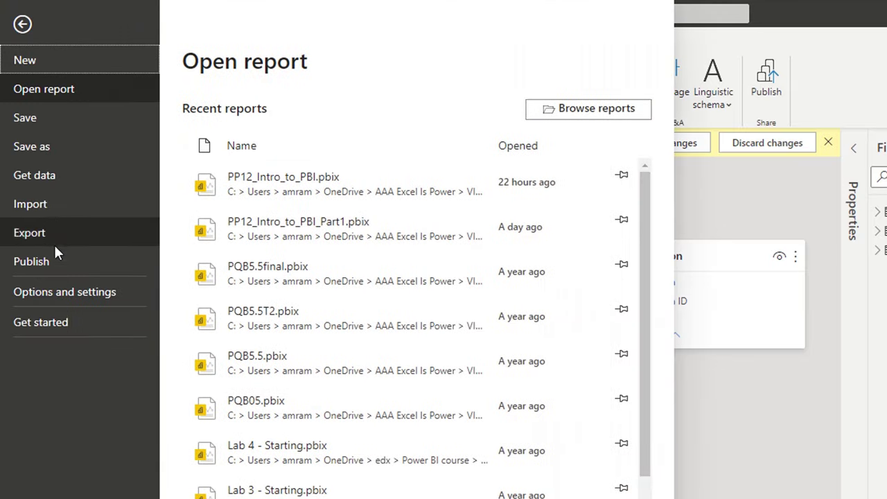
{"action": "left_click", "coordinate": [63, 292]}
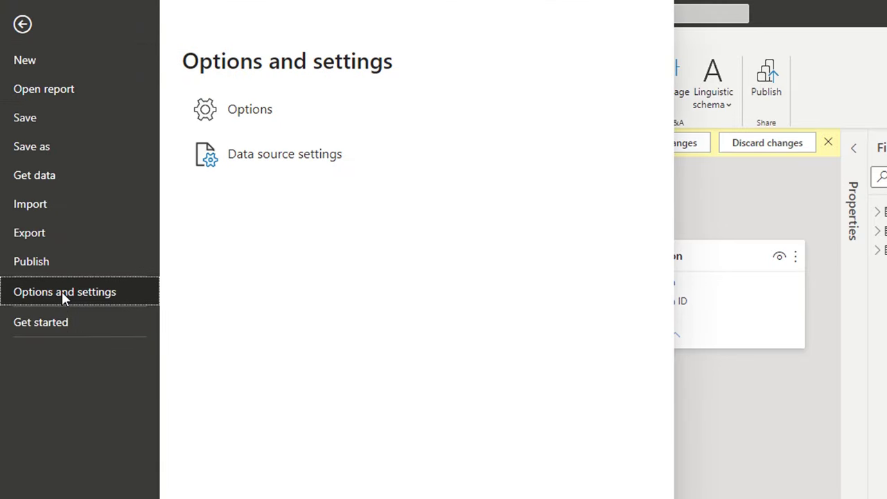
{"action": "left_click", "coordinate": [245, 115]}
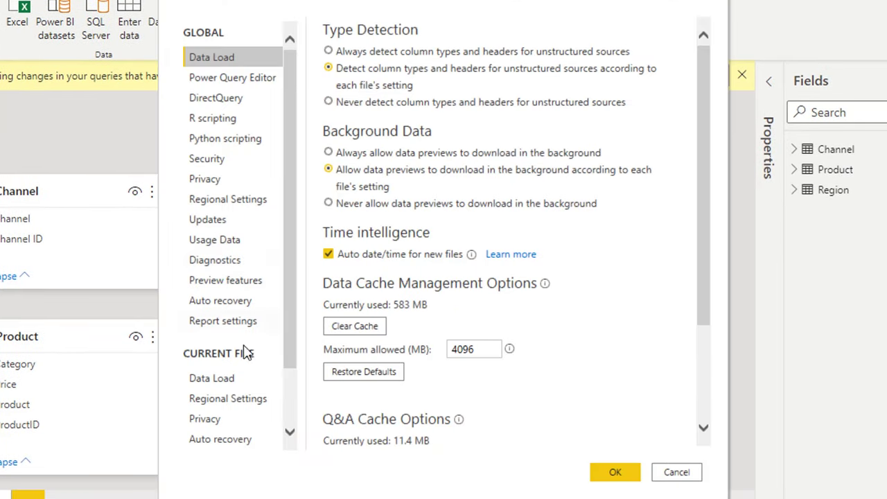
{"action": "left_click", "coordinate": [211, 384]}
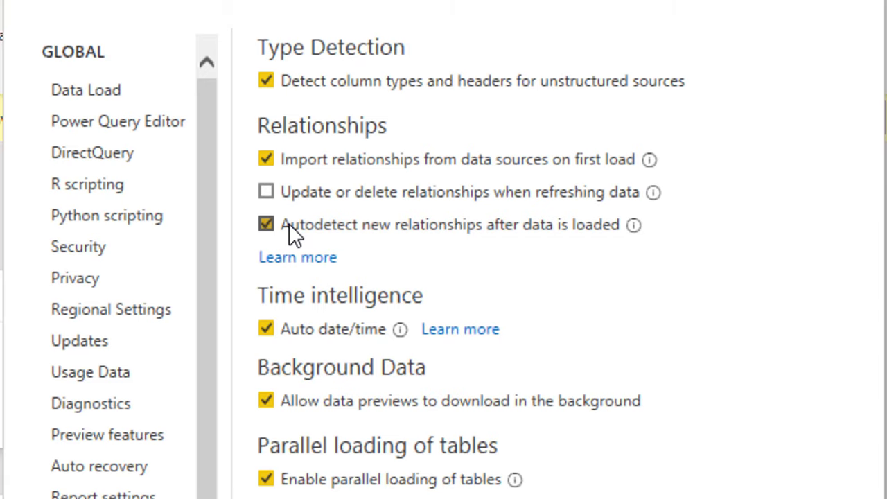
{"action": "left_click", "coordinate": [266, 223]}
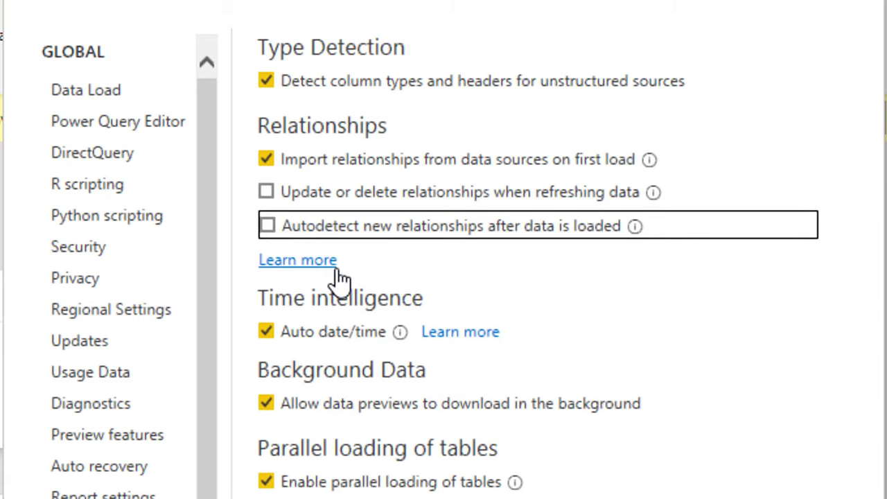
{"action": "key", "text": "space"}
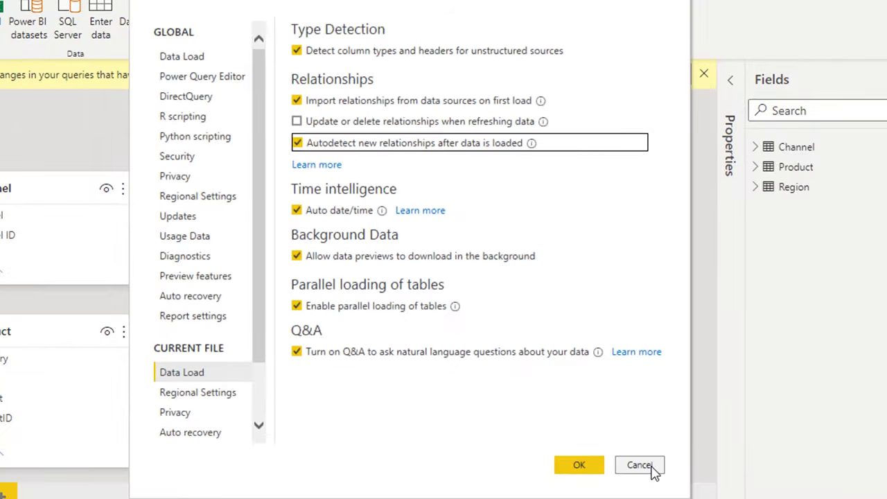
{"action": "left_click", "coordinate": [650, 465]}
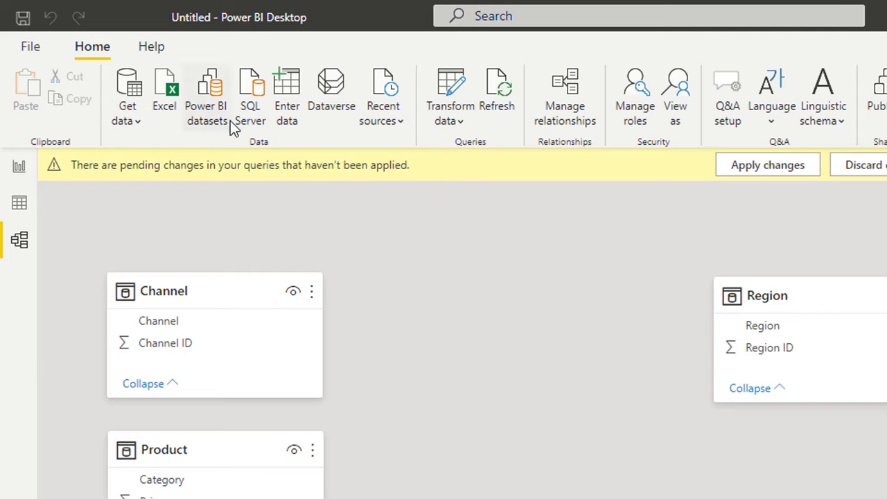
Step: Reopen the Power Query Editor from Power BI Desktop to return to the queries
{"action": "left_click", "coordinate": [454, 122]}
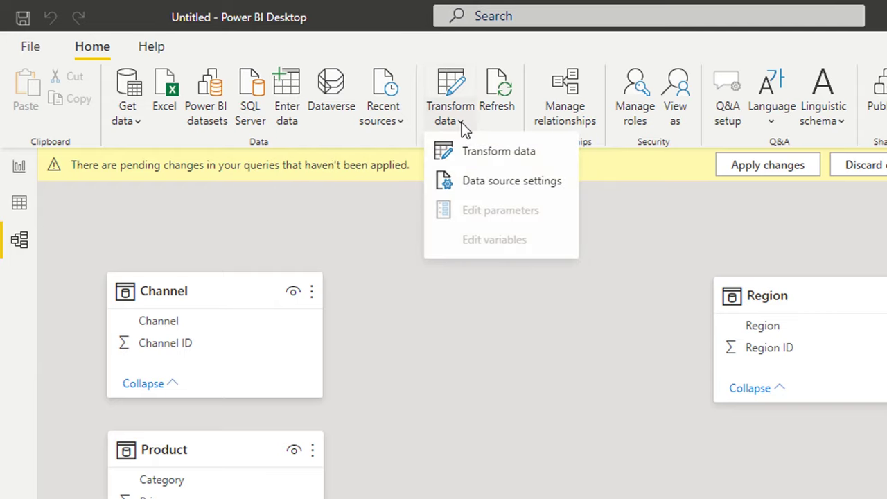
{"action": "left_click", "coordinate": [499, 155]}
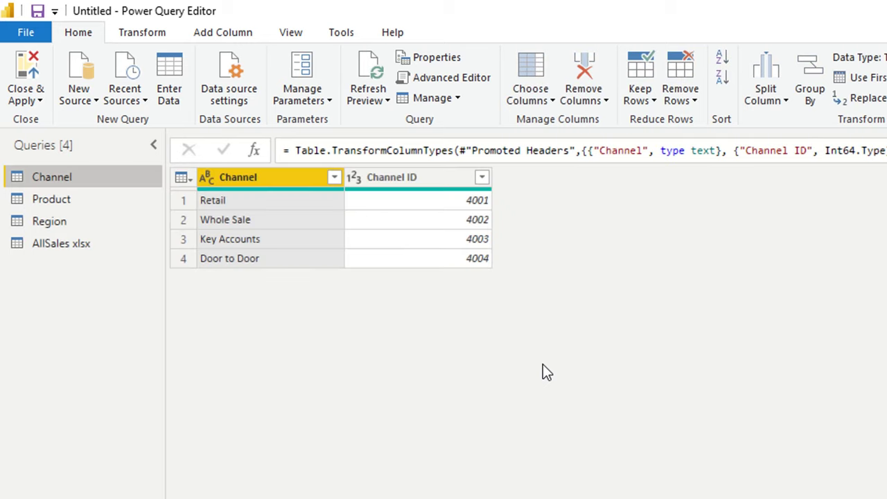
Step: Review the AllSales xlsx query, close the Power Query Editor and apply all pending query changes to the data model
{"action": "left_click", "coordinate": [28, 244]}
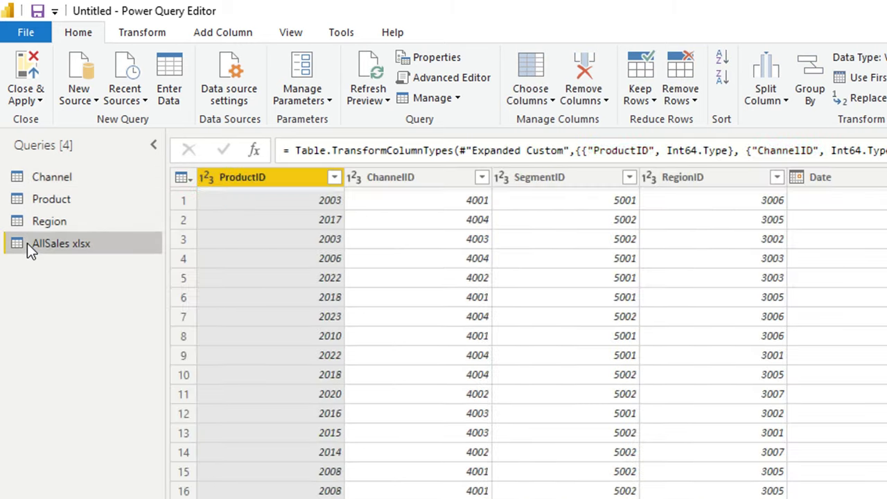
{"action": "left_click", "coordinate": [36, 103]}
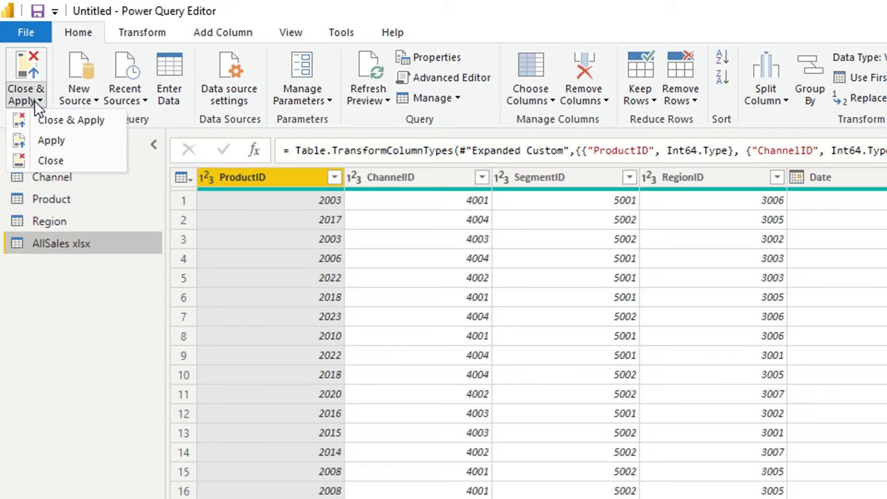
{"action": "left_click", "coordinate": [86, 124]}
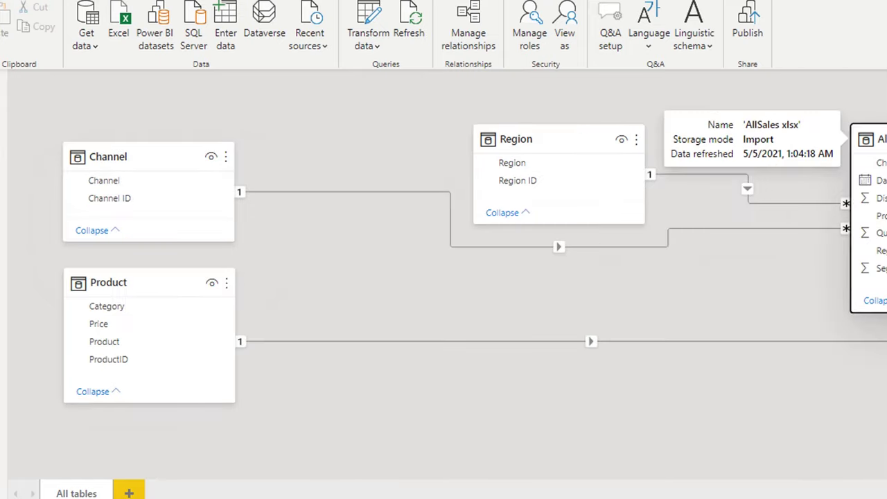
Step: Arrange the model diagram with AllSales xlsx in the middle, Channel and Product on one side and Region on the other
{"action": "left_click_drag", "start_coordinate": [874, 139], "coordinate": [397, 245]}
{"action": "left_click_drag", "start_coordinate": [545, 161], "coordinate": [707, 319]}
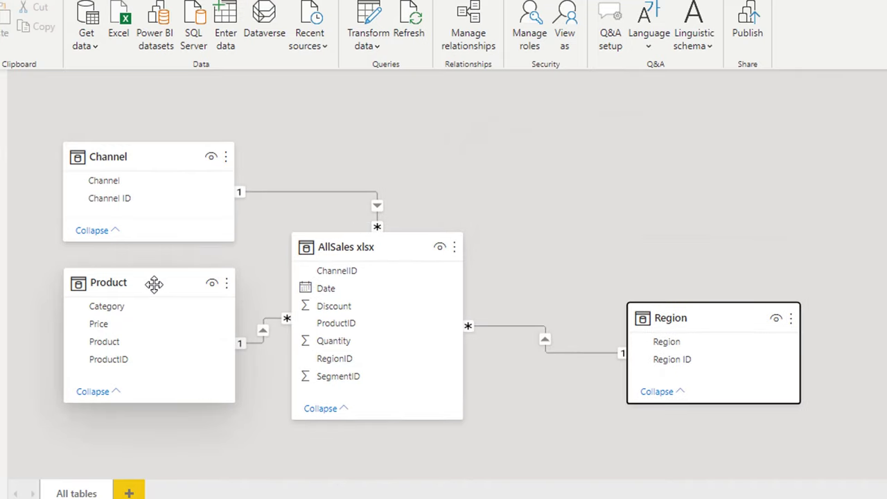
{"action": "left_click_drag", "start_coordinate": [155, 284], "coordinate": [123, 300]}
{"action": "left_click_drag", "start_coordinate": [747, 308], "coordinate": [713, 313]}
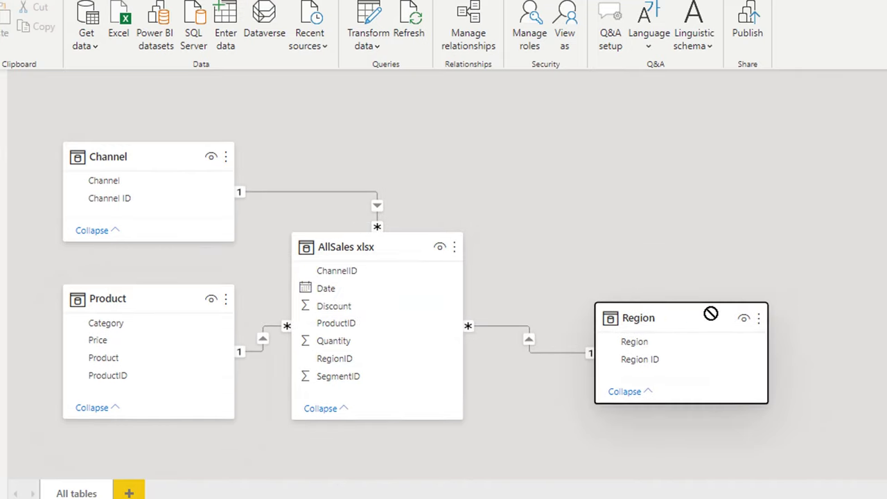
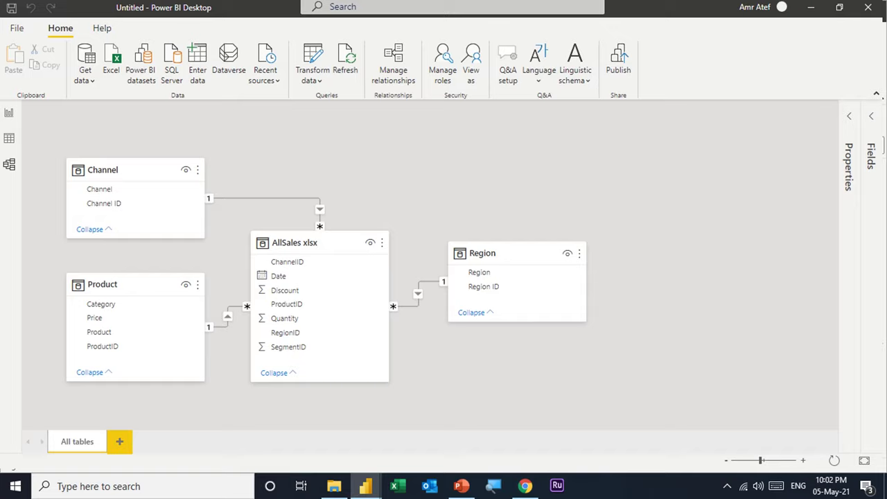
Step: Examine the AllSales xlsx table's fields in the data view, including the automatic Date Hierarchy under the Date field
{"action": "left_click", "coordinate": [9, 141]}
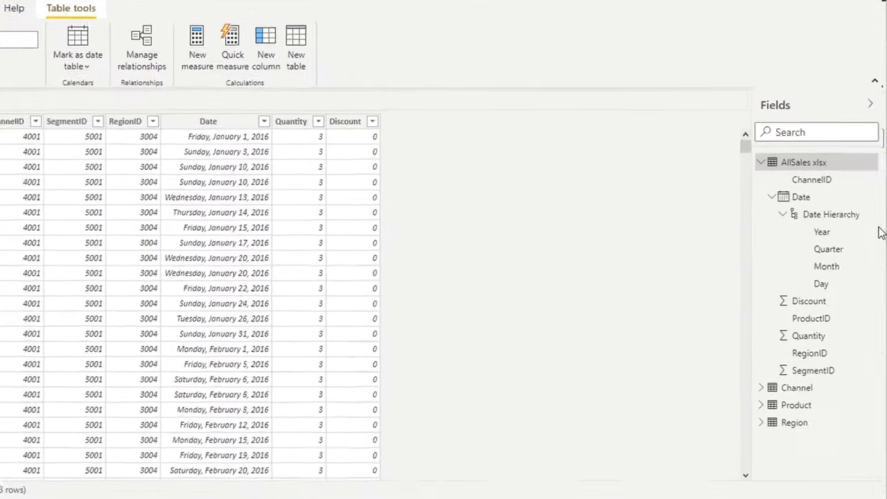
{"action": "left_click", "coordinate": [725, 149]}
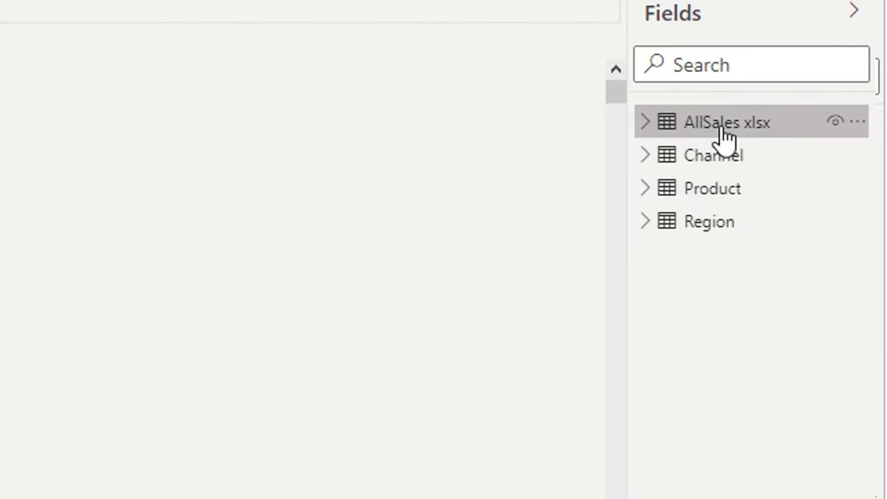
{"action": "left_click", "coordinate": [651, 126]}
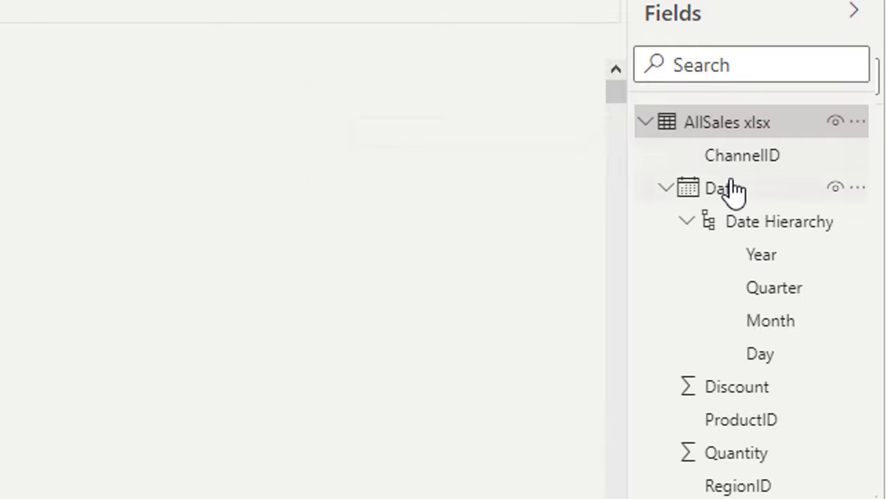
{"action": "left_click", "coordinate": [665, 189]}
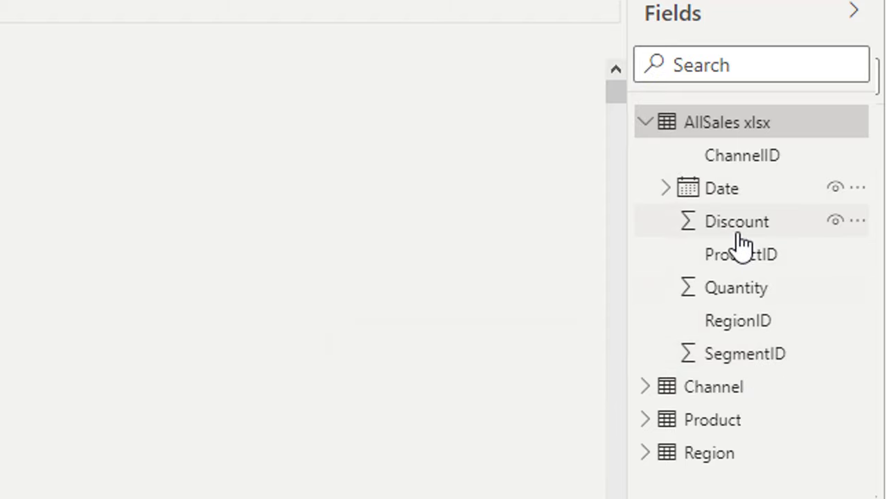
{"action": "left_click", "coordinate": [667, 190]}
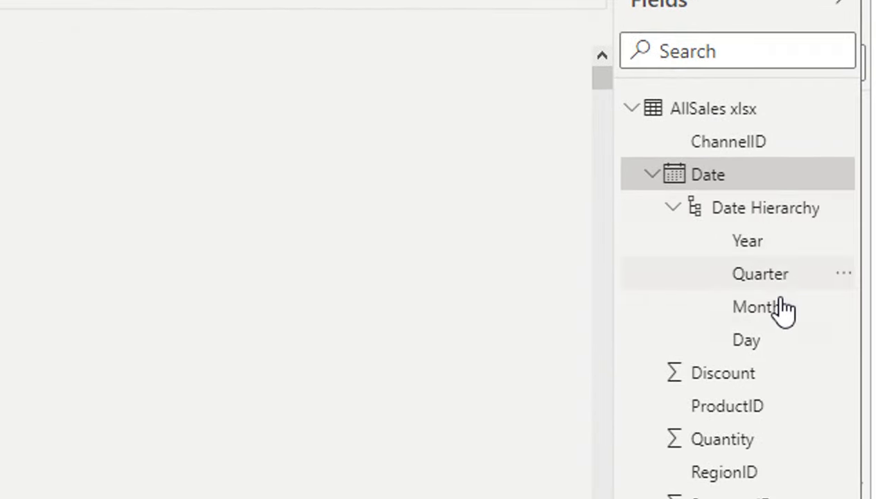
{"action": "left_click", "coordinate": [651, 175]}
{"action": "left_click", "coordinate": [652, 178]}
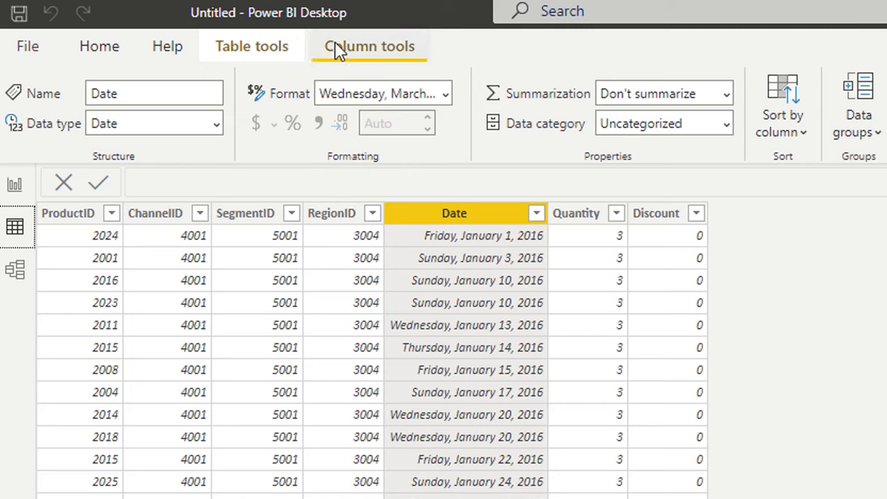
Step: Create a calculated table named Calendar using the DAX function CALENDARAUTO()
{"action": "left_click", "coordinate": [252, 50]}
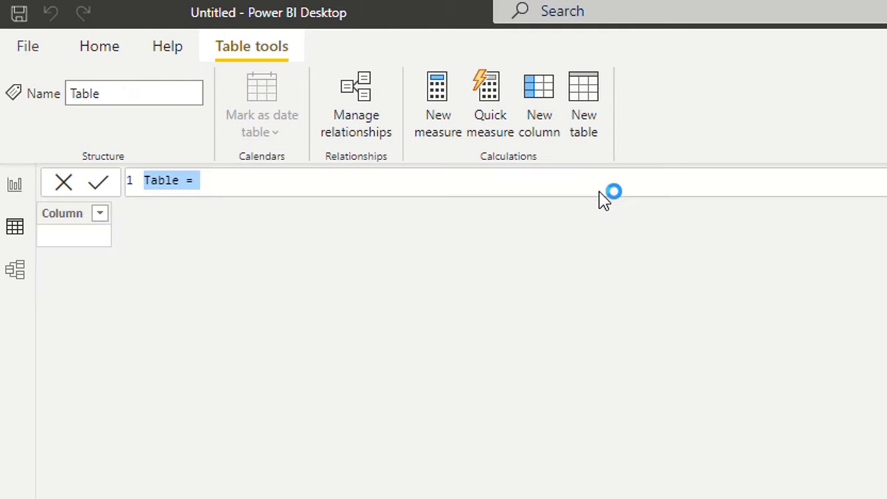
{"action": "left_click", "coordinate": [182, 180]}
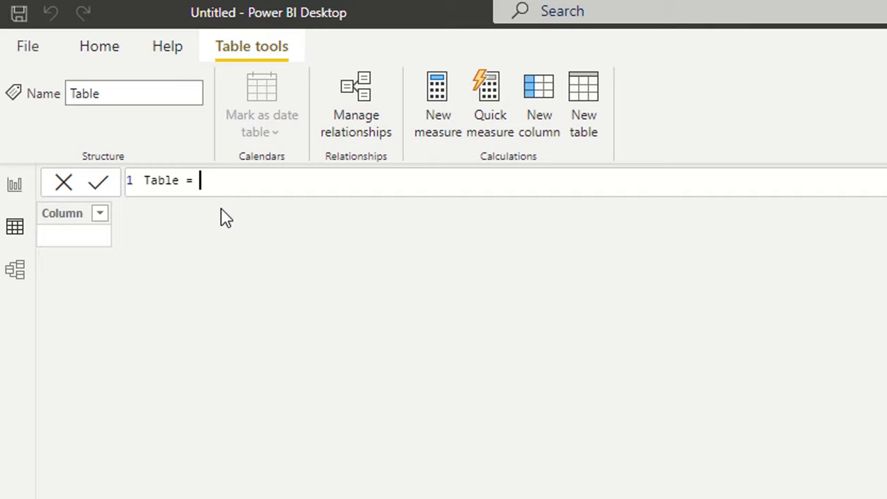
{"action": "double_click", "coordinate": [157, 179]}
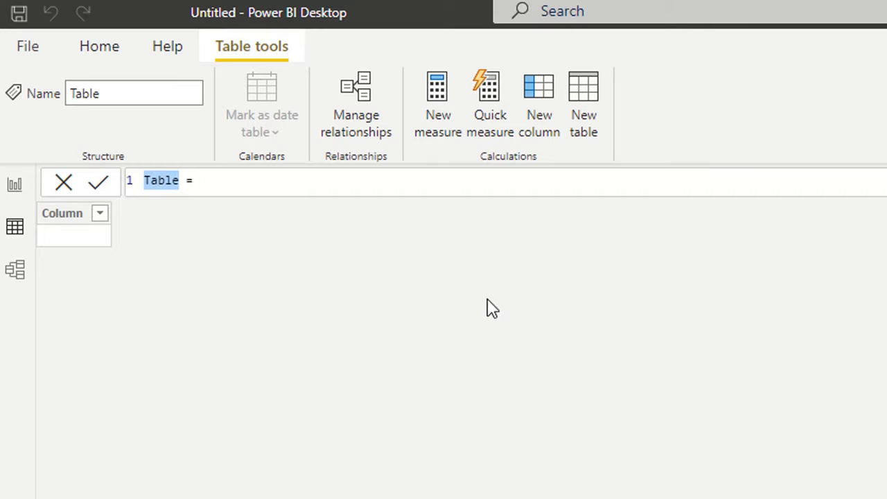
{"action": "type", "text": "Cale"}
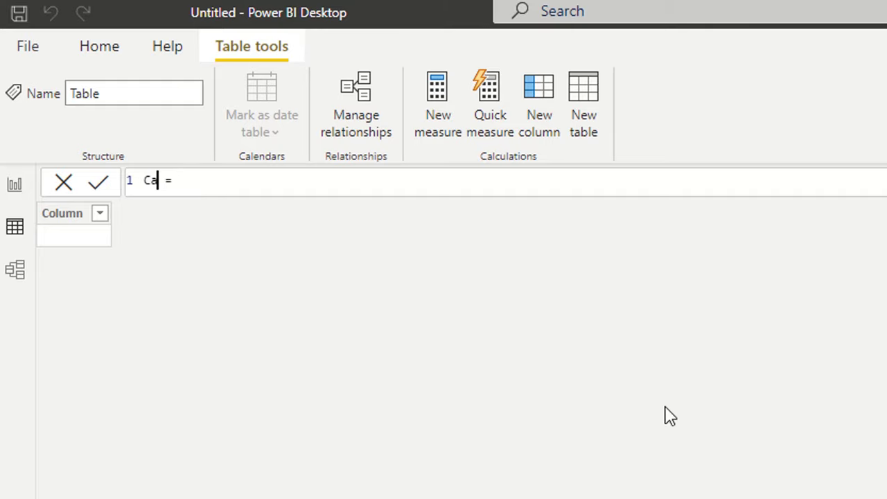
{"action": "type", "text": "ndar"}
{"action": "left_click", "coordinate": [295, 180]}
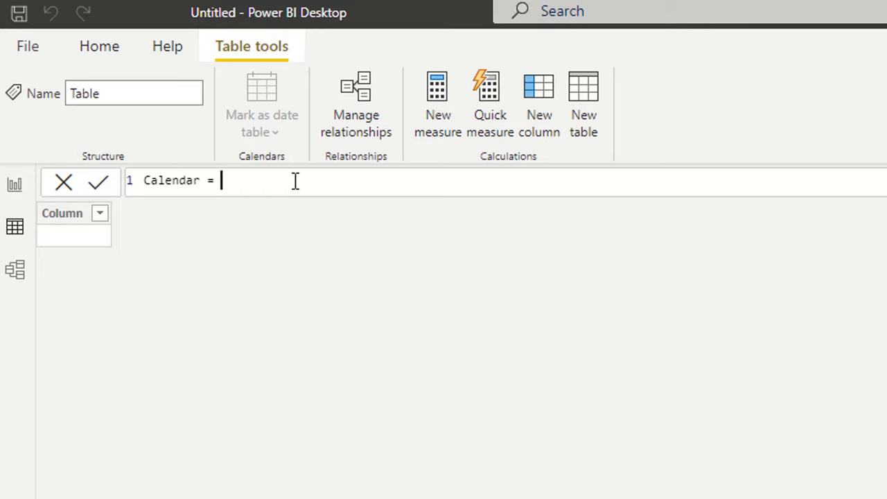
{"action": "type", "text": "Cale"}
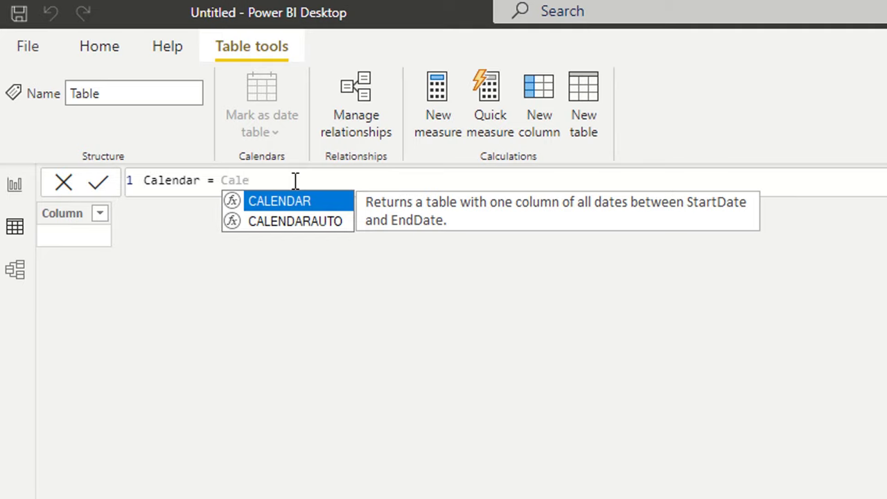
{"action": "key", "text": "Down"}
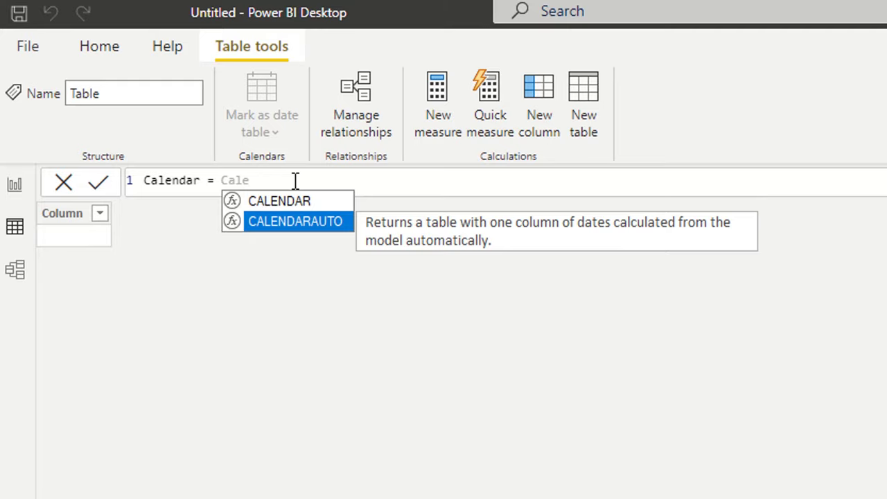
{"action": "key", "text": "Tab"}
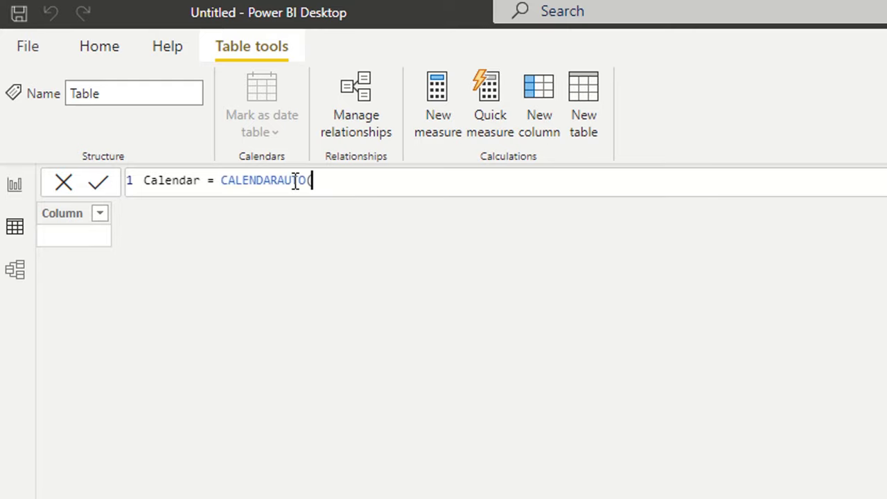
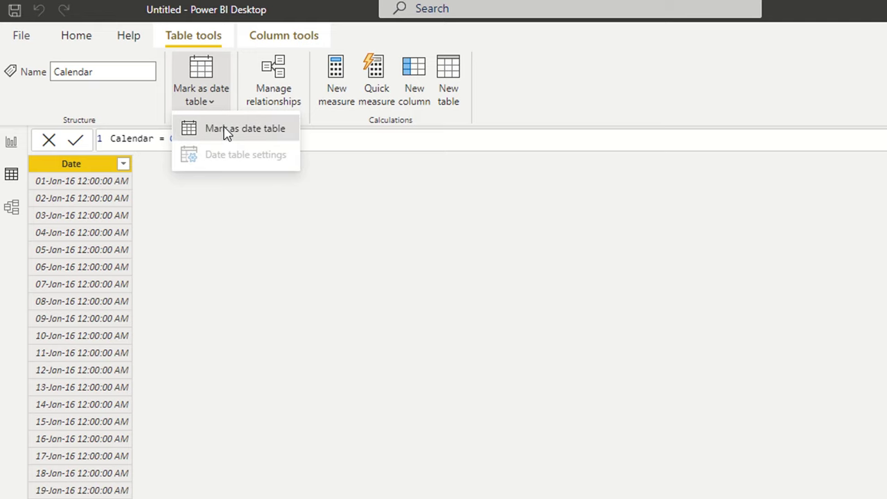
Step: Mark the Calendar table as a date table, using Date as its date column
{"action": "left_click", "coordinate": [225, 132]}
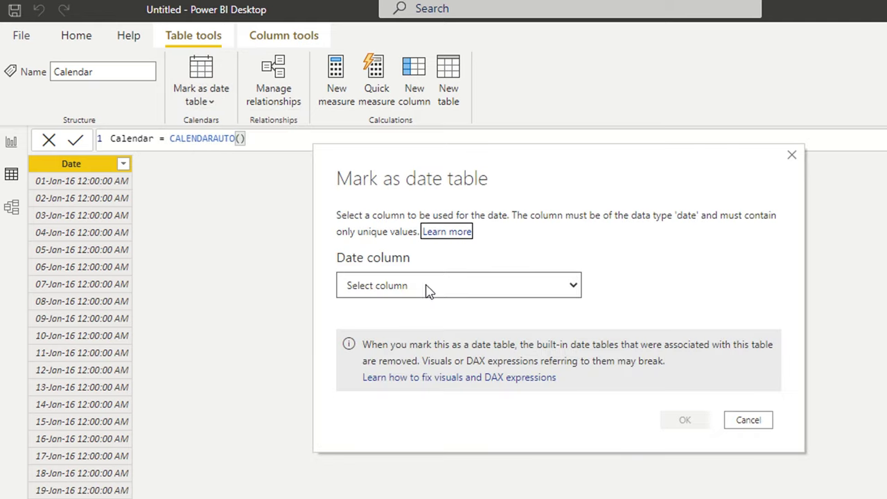
{"action": "left_click", "coordinate": [397, 283]}
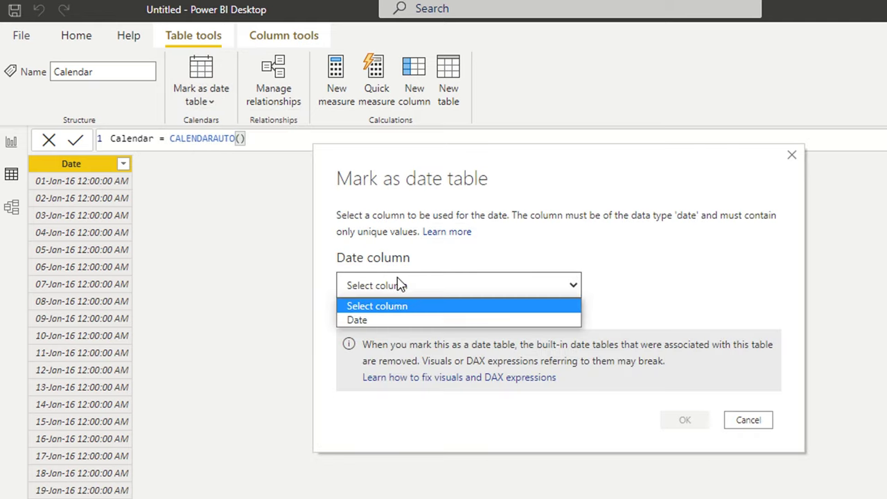
{"action": "left_click", "coordinate": [382, 320]}
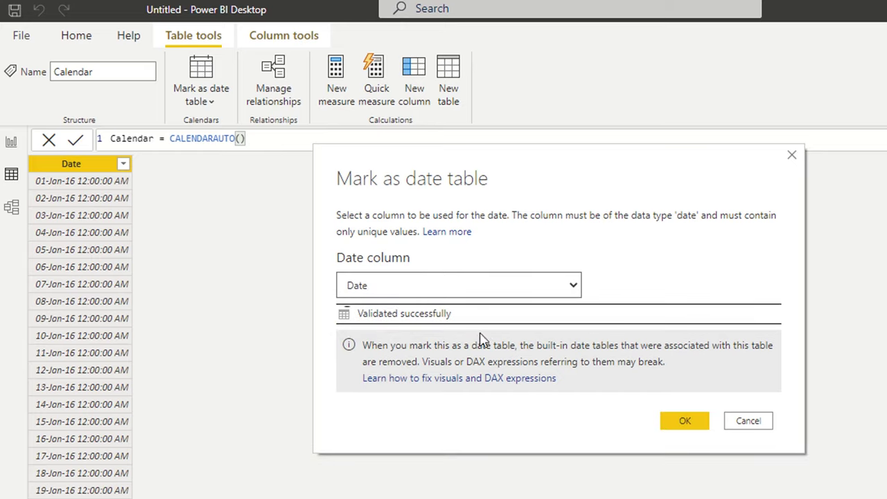
{"action": "left_click", "coordinate": [691, 424]}
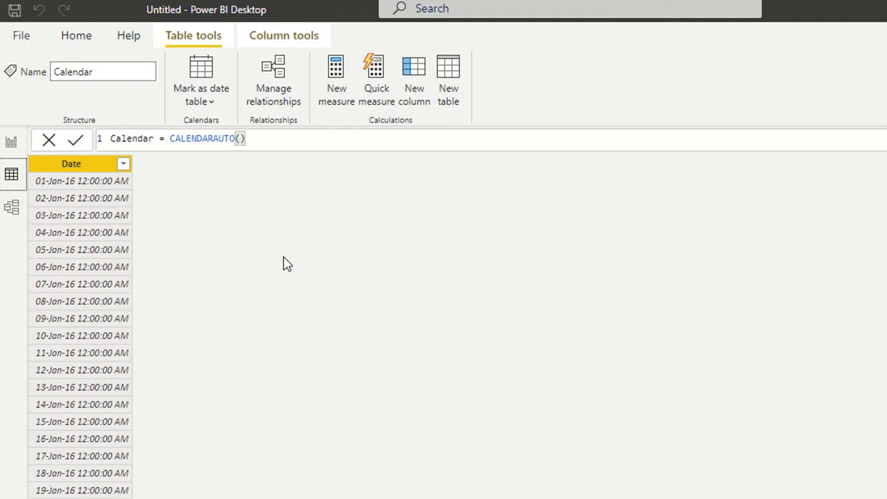
Step: Set the Calendar table's Date column to the Date data type with the *14-Mar-01 (dd-mmm-yy) format
{"action": "left_click", "coordinate": [81, 165]}
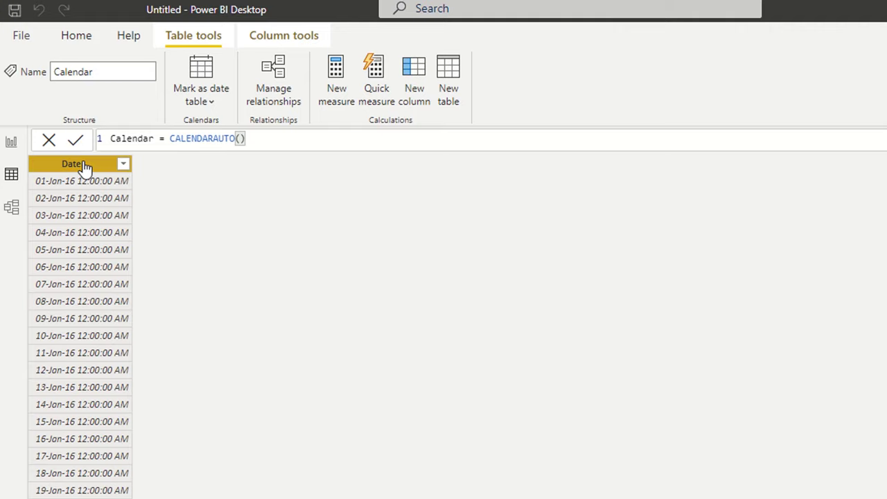
{"action": "left_click", "coordinate": [260, 40]}
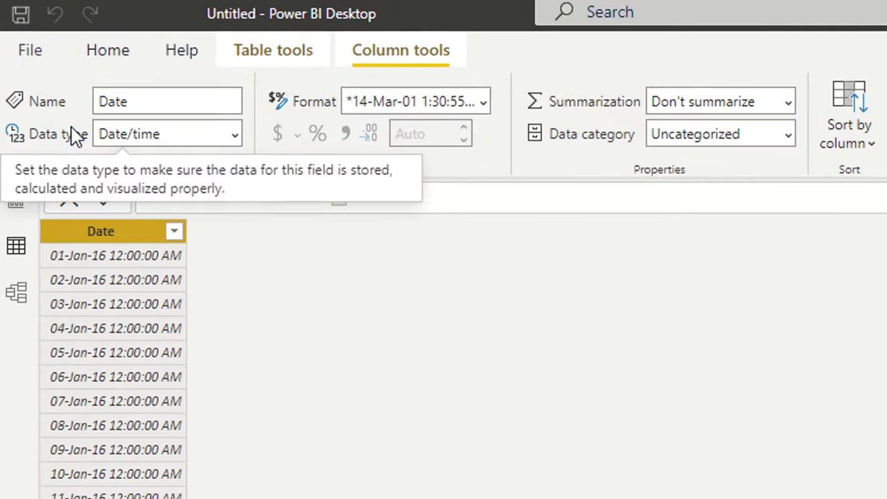
{"action": "left_click", "coordinate": [256, 153]}
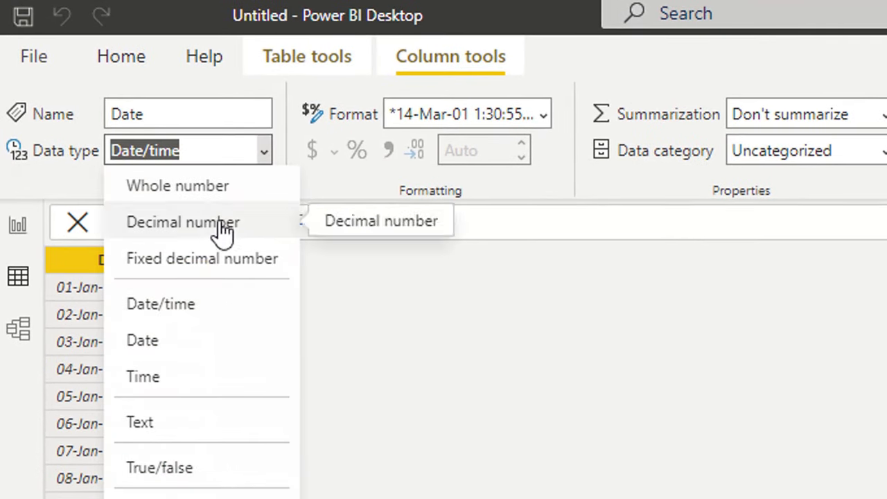
{"action": "left_click", "coordinate": [189, 341]}
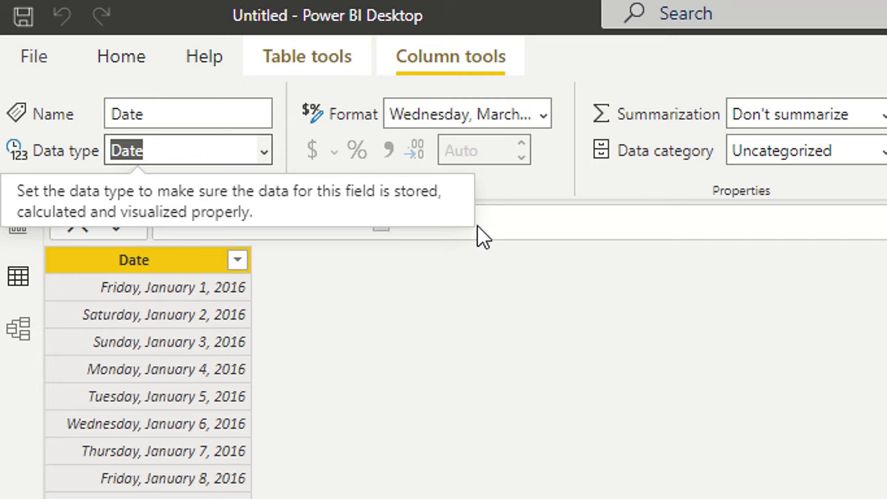
{"action": "left_click", "coordinate": [540, 116]}
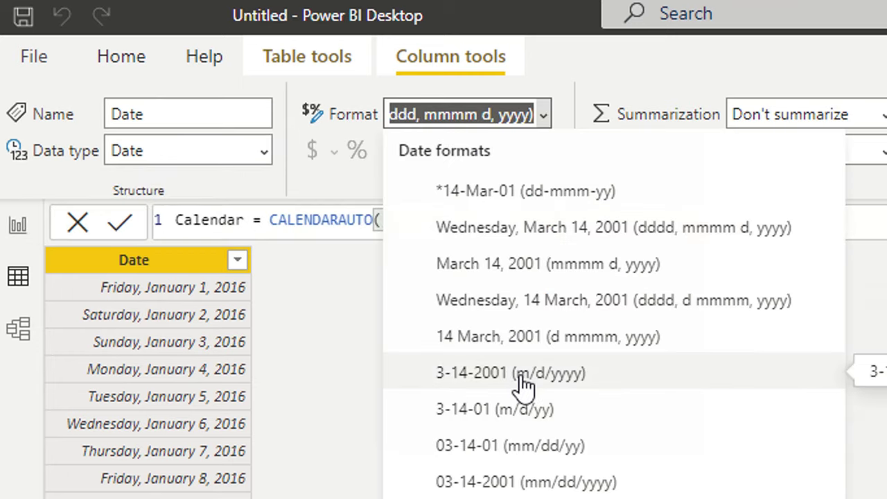
{"action": "left_click", "coordinate": [499, 190]}
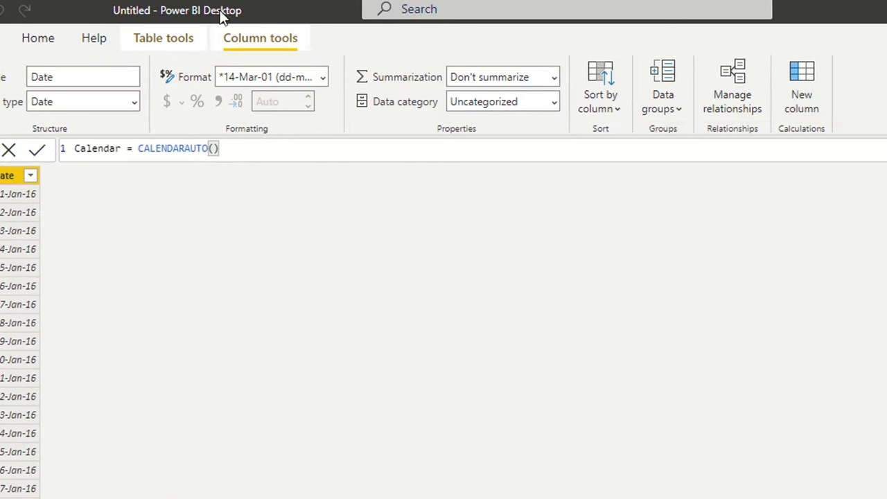
Step: Add a calculated column MonthNumber = MONTH('Calendar'[Date]) to the Calendar table and check its list of distinct values
{"action": "left_click", "coordinate": [168, 36]}
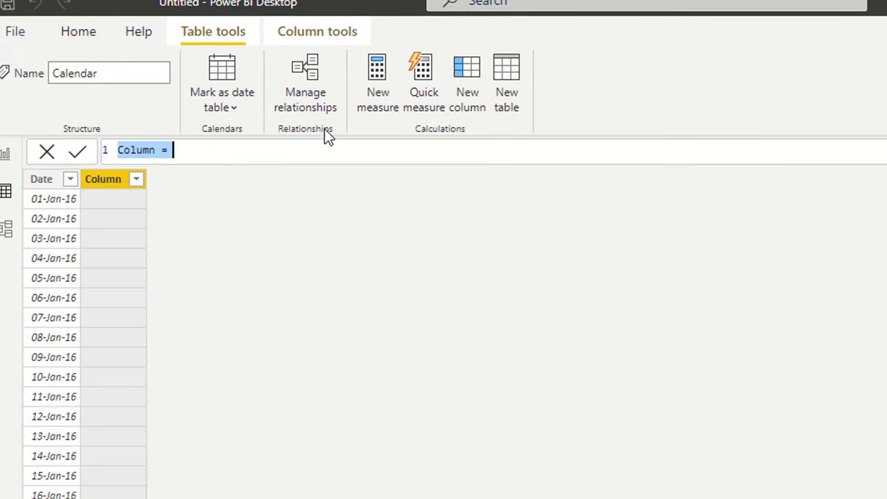
{"action": "double_click", "coordinate": [149, 147]}
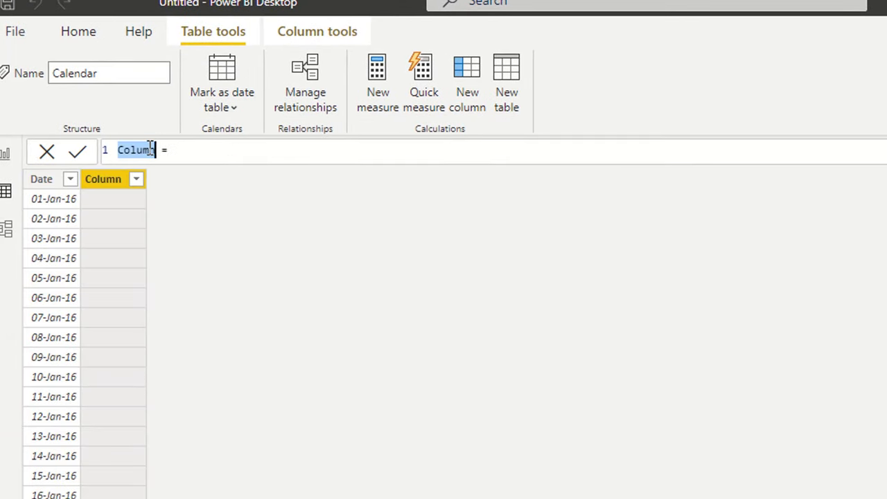
{"action": "type", "text": "Mont"}
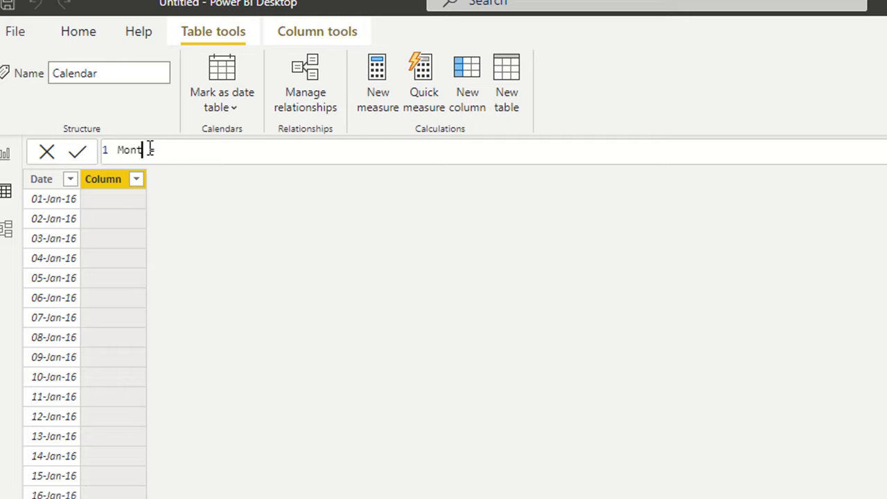
{"action": "type", "text": "hNumber"}
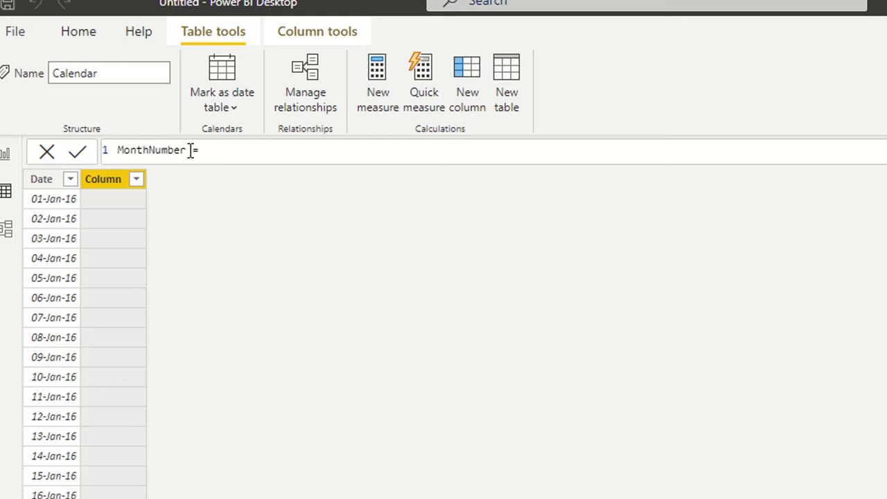
{"action": "left_click", "coordinate": [260, 152]}
{"action": "type", "text": "Month"}
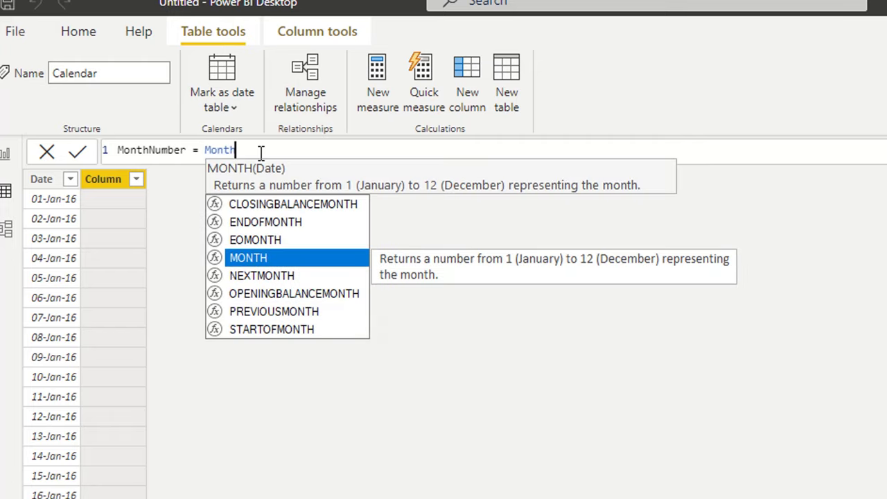
{"action": "type", "text": "("}
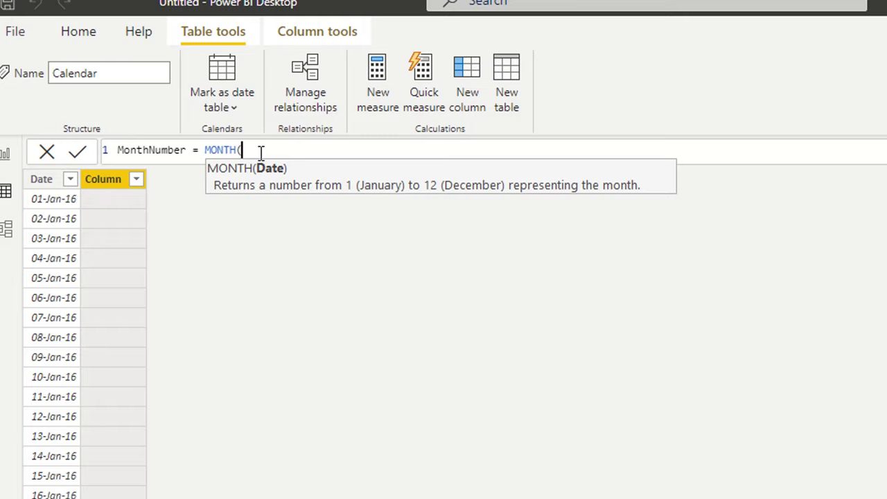
{"action": "type", "text": "Cal"}
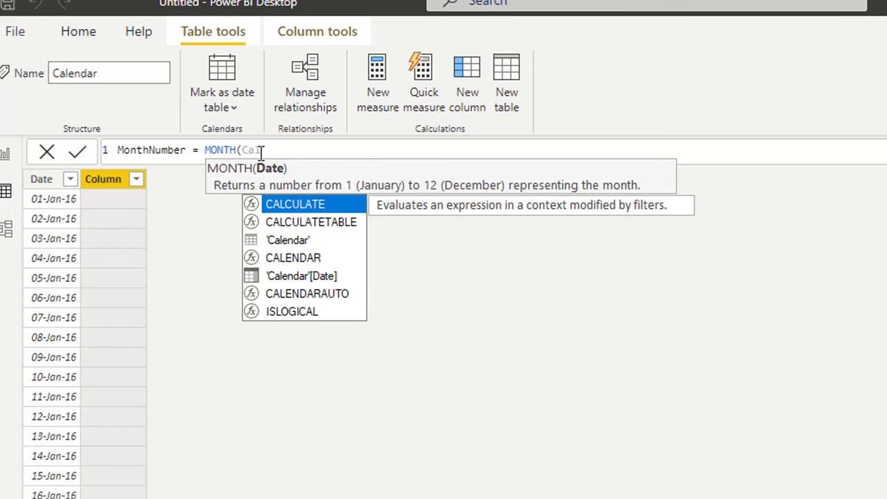
{"action": "left_click", "coordinate": [303, 274]}
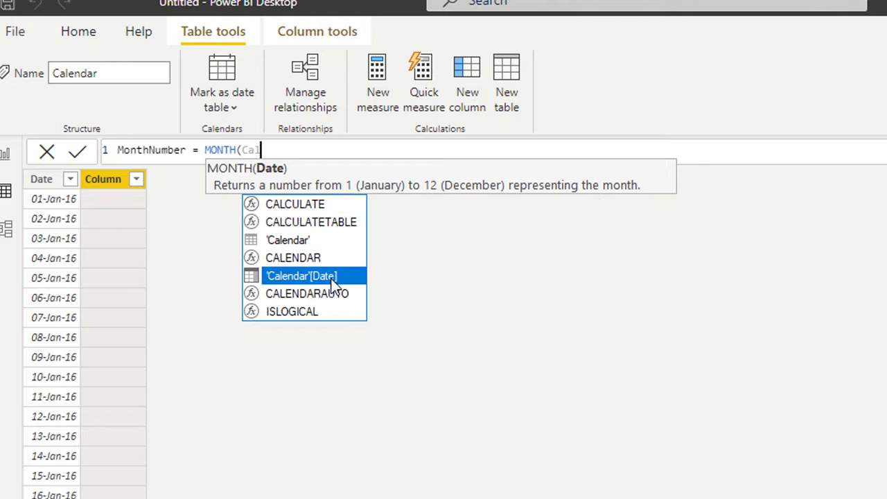
{"action": "double_click", "coordinate": [331, 281]}
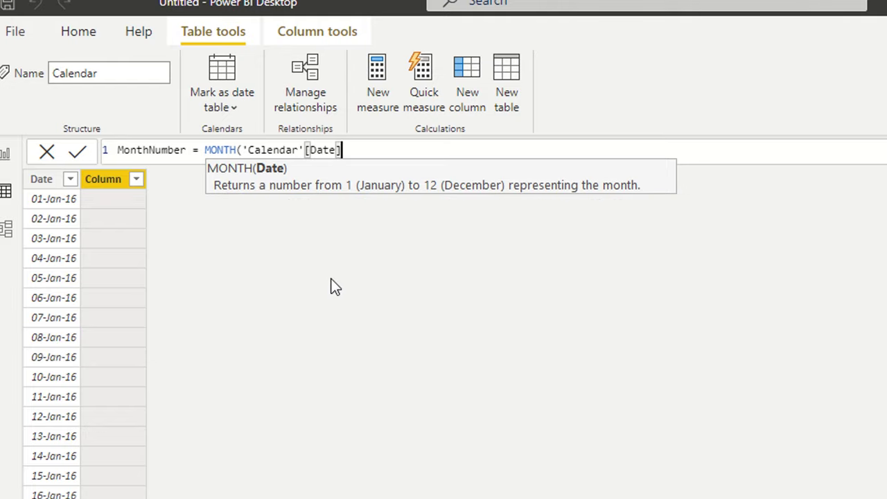
{"action": "type", "text": ")"}
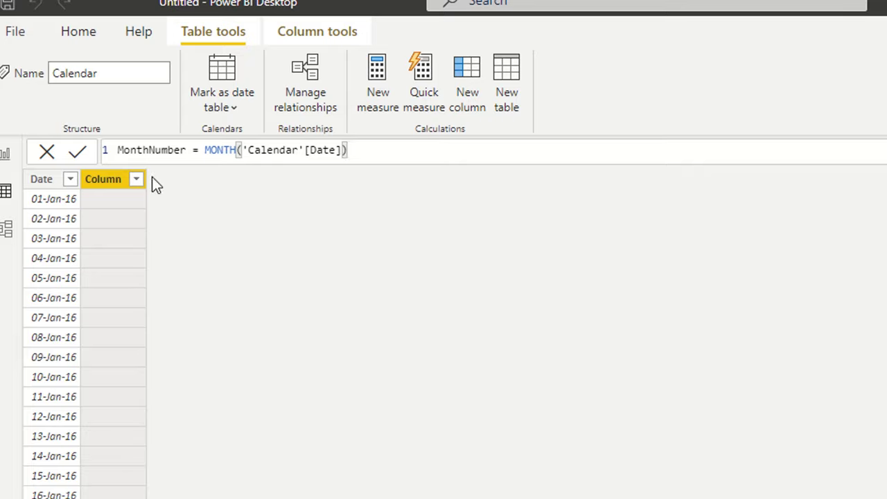
{"action": "left_click", "coordinate": [76, 154]}
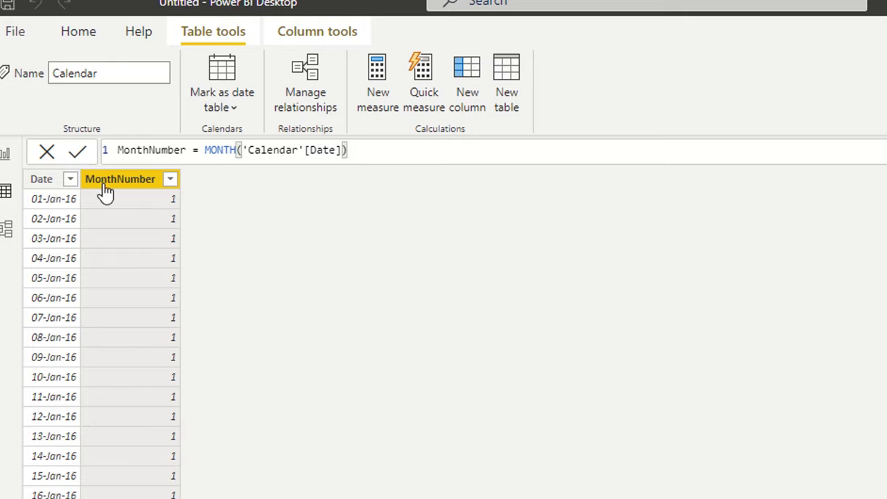
{"action": "left_click", "coordinate": [172, 183]}
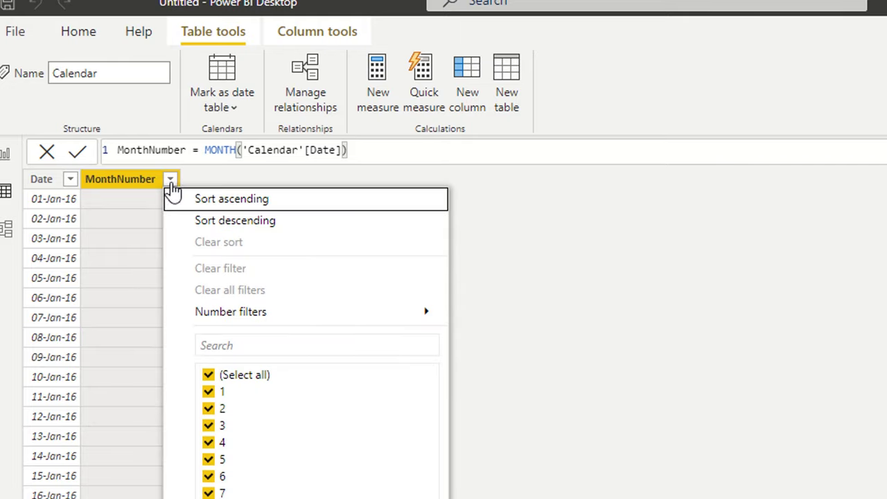
{"action": "key", "text": "Escape"}
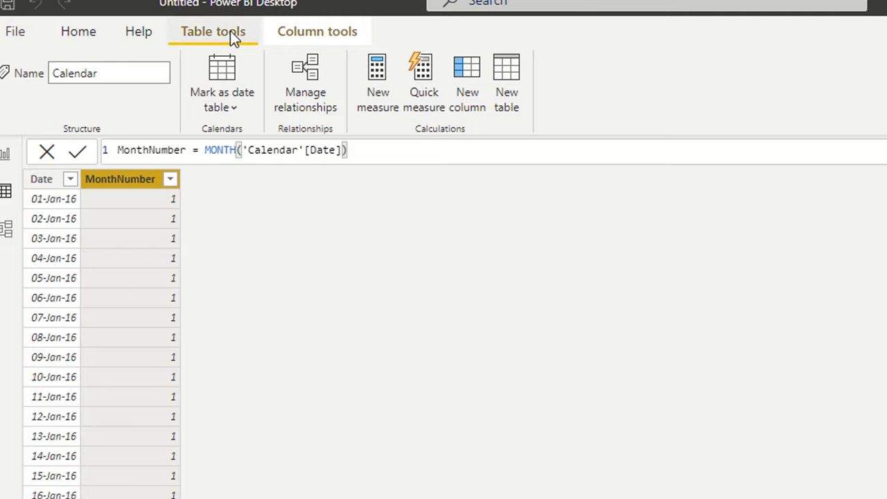
Step: Add a calculated column MonthName = FORMAT('Calendar'[Date],"mmm") to the Calendar table
{"action": "left_click", "coordinate": [467, 83]}
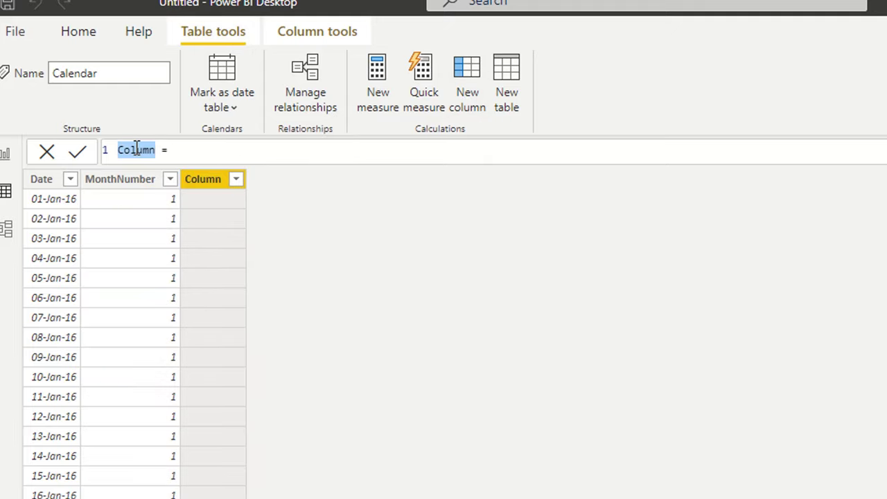
{"action": "type", "text": "Monthname"}
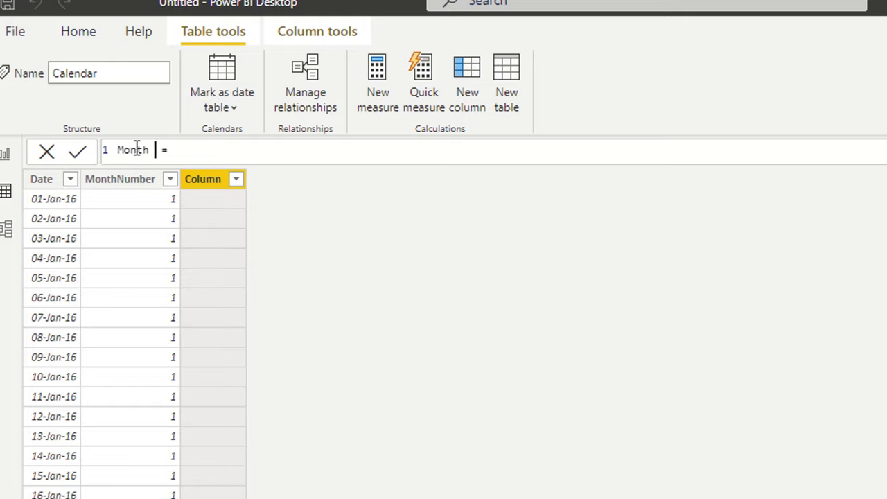
{"action": "left_click", "coordinate": [154, 150]}
{"action": "key", "text": "BackSpace"}
{"action": "type", "text": "N"}
{"action": "left_click", "coordinate": [244, 150]}
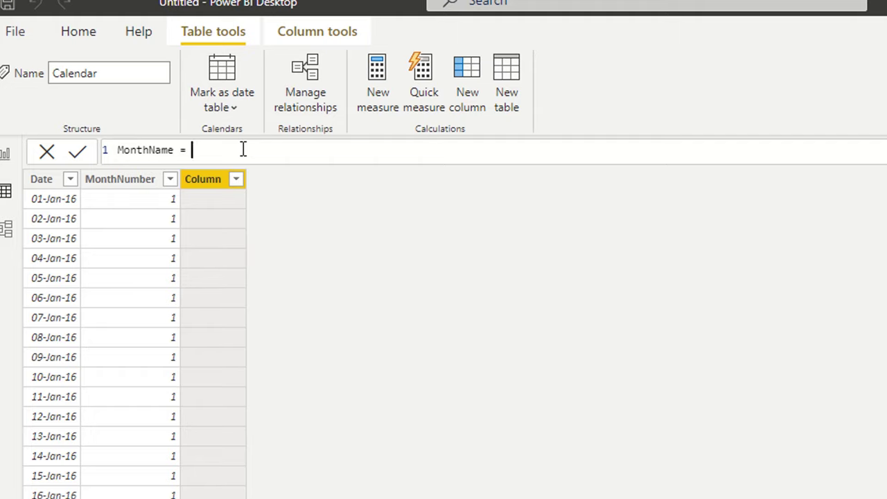
{"action": "type", "text": "For"}
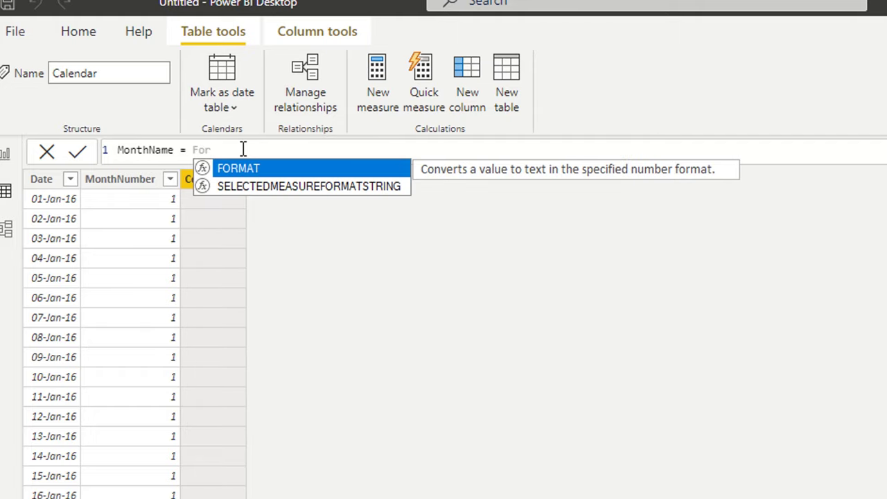
{"action": "key", "text": "Tab"}
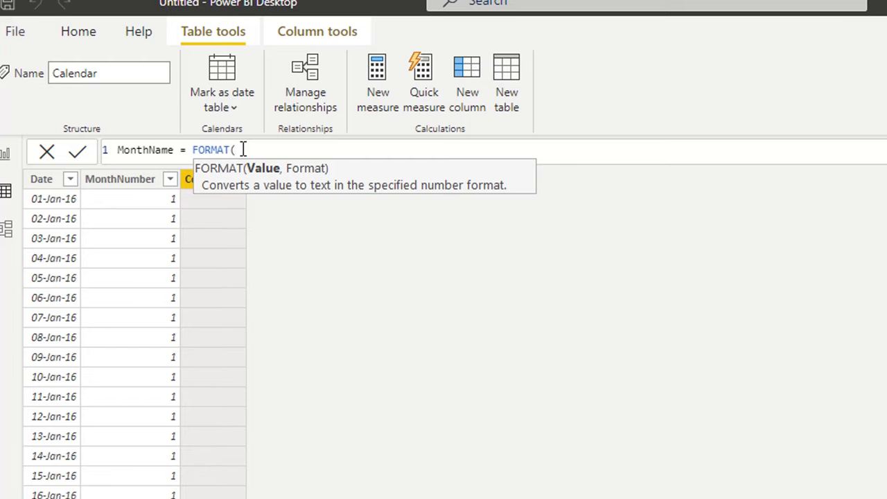
{"action": "type", "text": "Cal"}
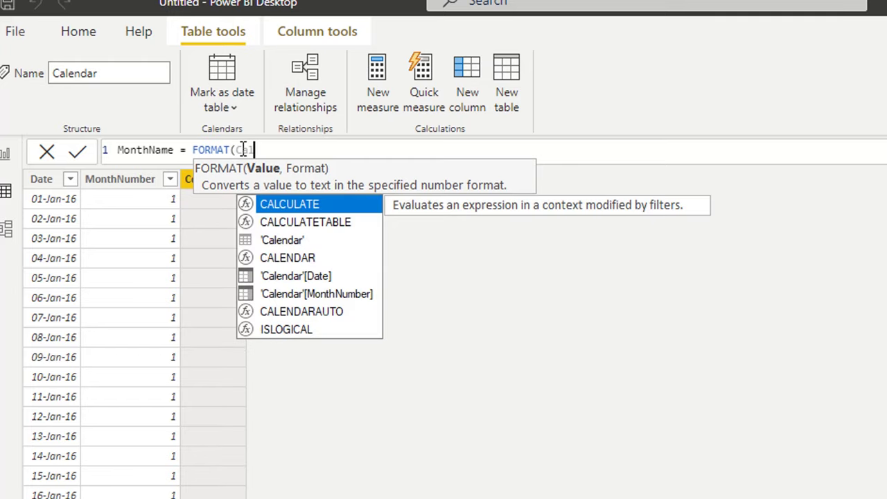
{"action": "key", "text": "Down"}
{"action": "key", "text": "Down"}
{"action": "key", "text": "Down"}
{"action": "key", "text": "Down"}
{"action": "key", "text": "Tab"}
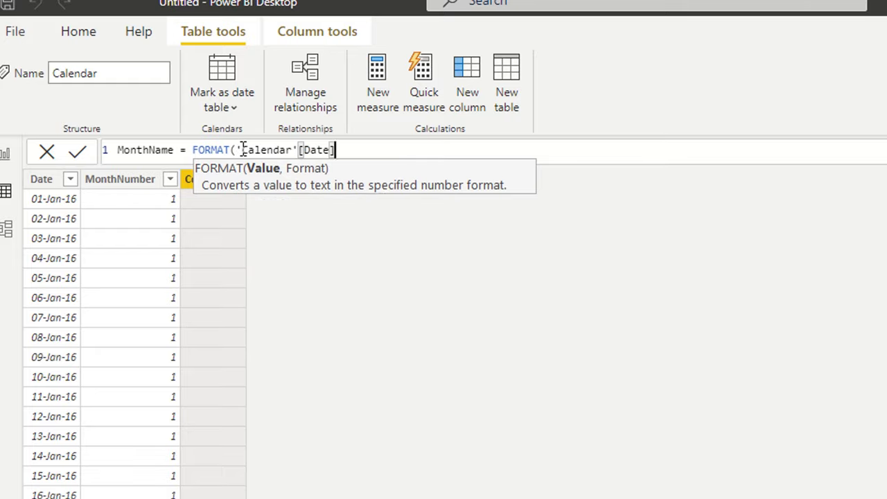
{"action": "type", "text": ","}
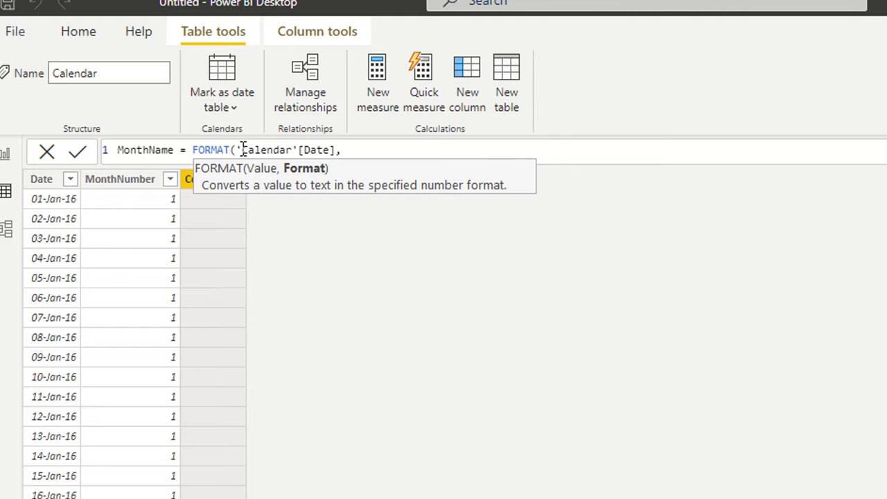
{"action": "type", "text": "\"mmm\")"}
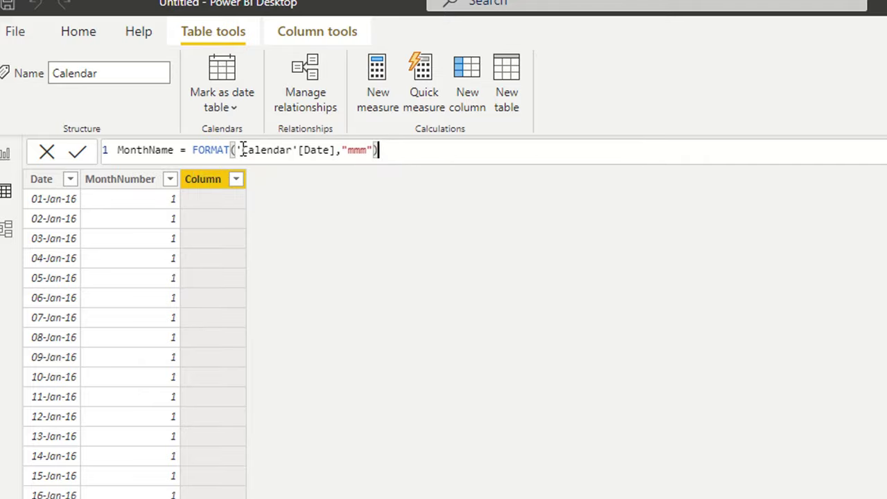
{"action": "left_click", "coordinate": [78, 155]}
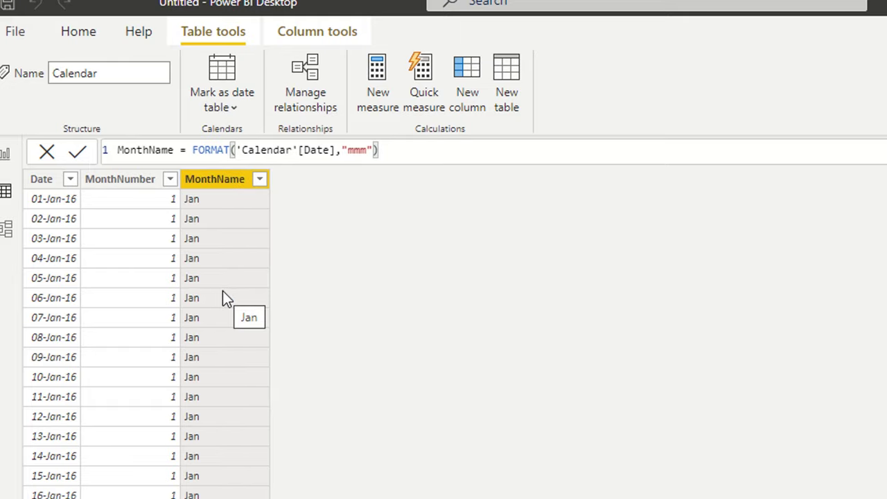
Step: Add a calculated column Year = YEAR('Calendar'[Date]) to the Calendar table
{"action": "left_click", "coordinate": [466, 93]}
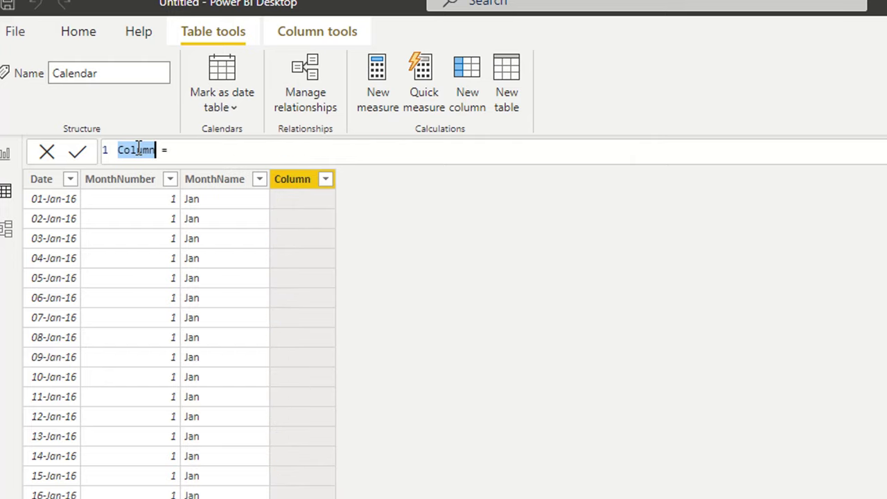
{"action": "type", "text": "Yaar = "}
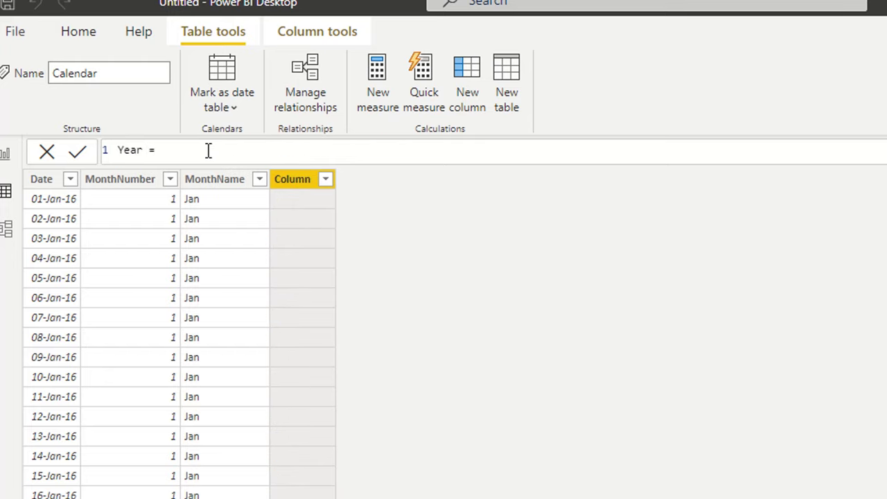
{"action": "type", "text": "Year("}
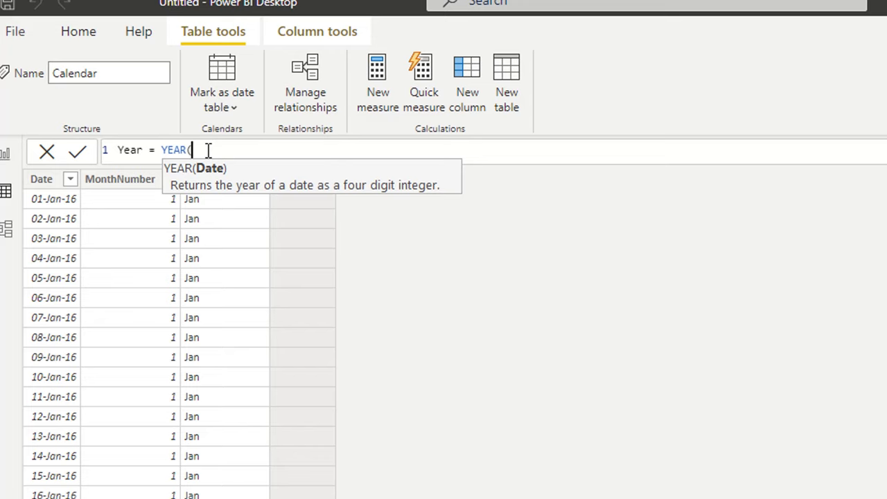
{"action": "type", "text": "Ca"}
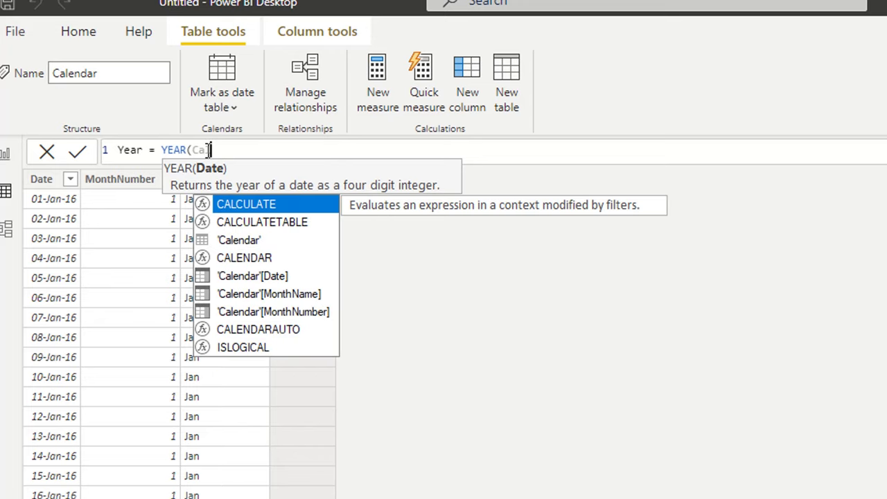
{"action": "key", "text": "Down"}
{"action": "key", "text": "Down"}
{"action": "key", "text": "Down"}
{"action": "key", "text": "Down"}
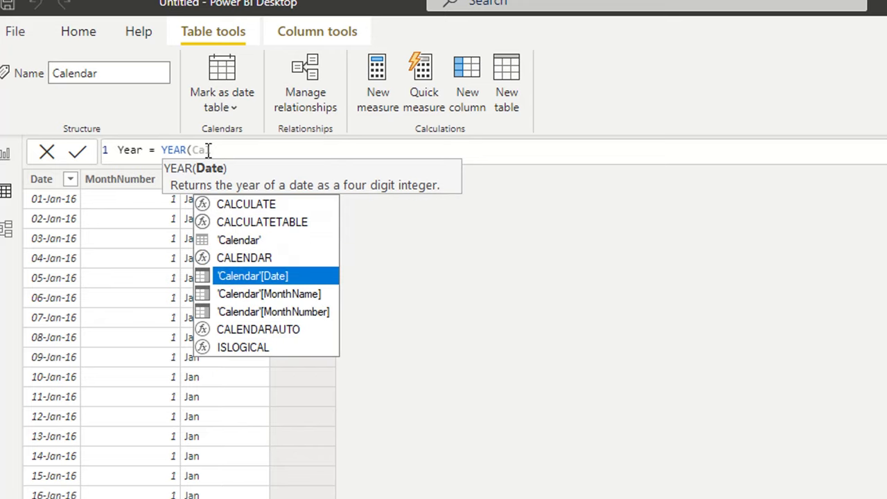
{"action": "key", "text": "Tab"}
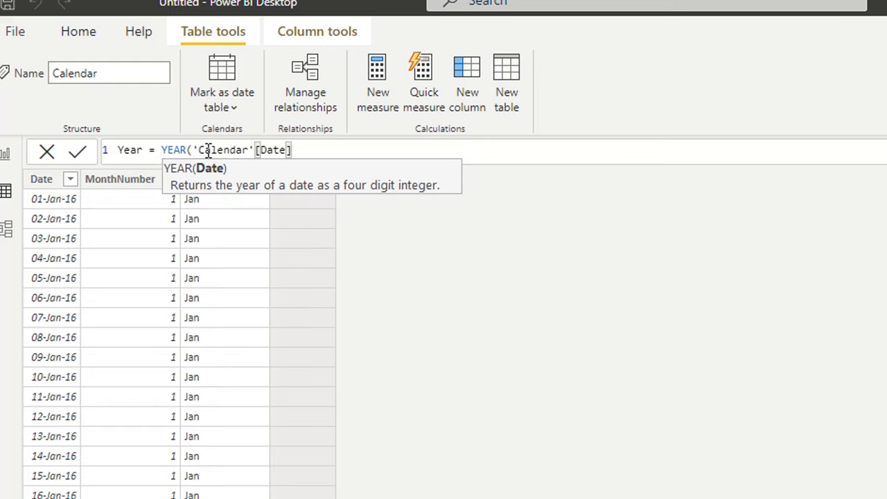
{"action": "type", "text": ")"}
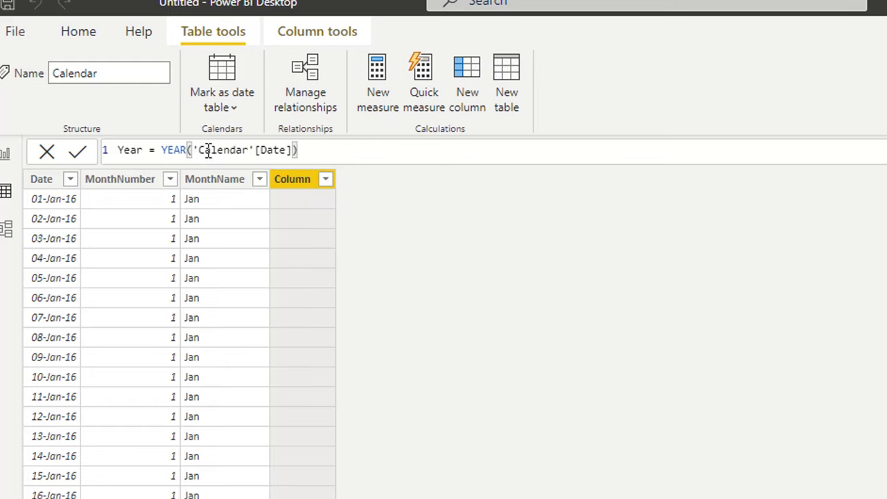
{"action": "left_click", "coordinate": [81, 153]}
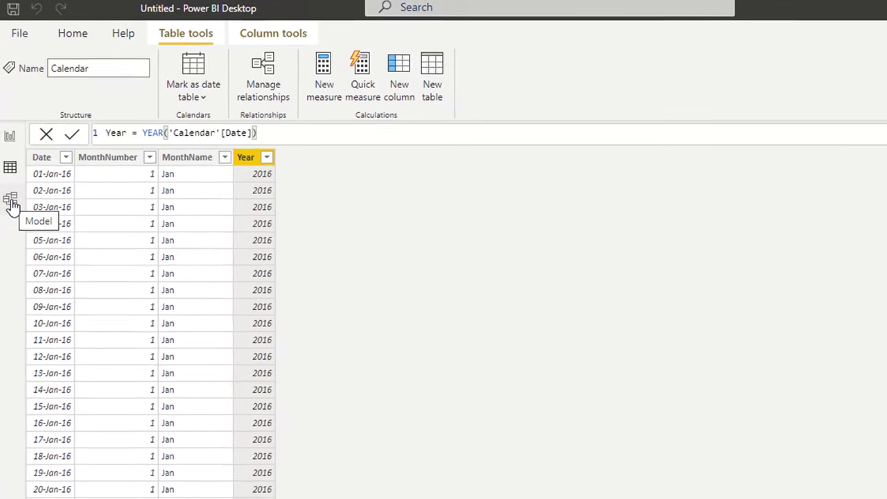
Step: Relate the Calendar table's Date field to the Date field of AllSales xlsx in the model, and open the report view
{"action": "left_click", "coordinate": [11, 197]}
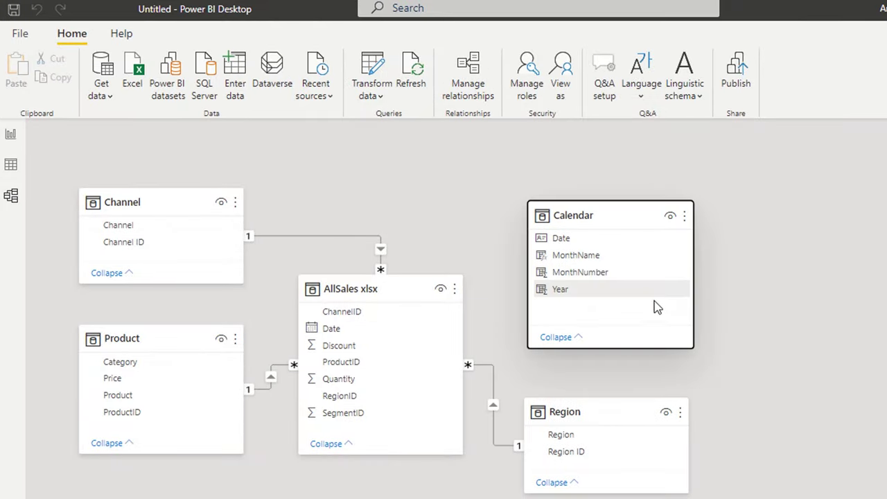
{"action": "left_click", "coordinate": [607, 239]}
{"action": "left_click_drag", "start_coordinate": [612, 240], "coordinate": [386, 333]}
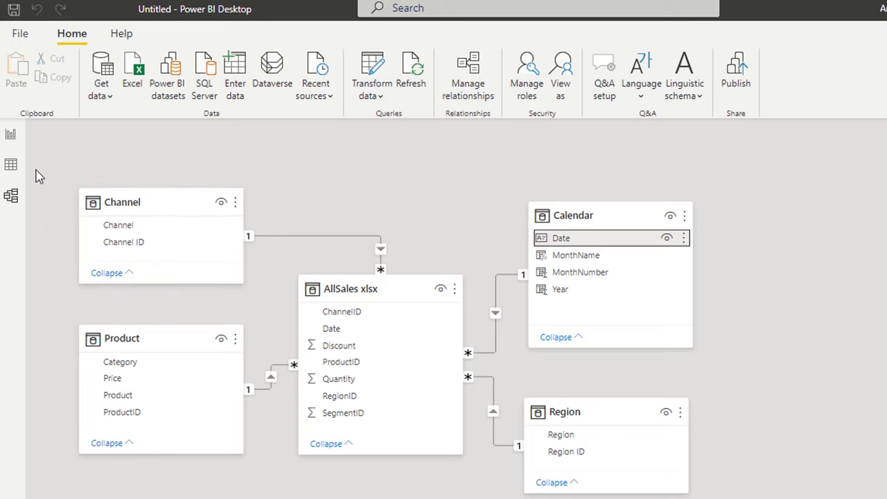
{"action": "left_click", "coordinate": [11, 165]}
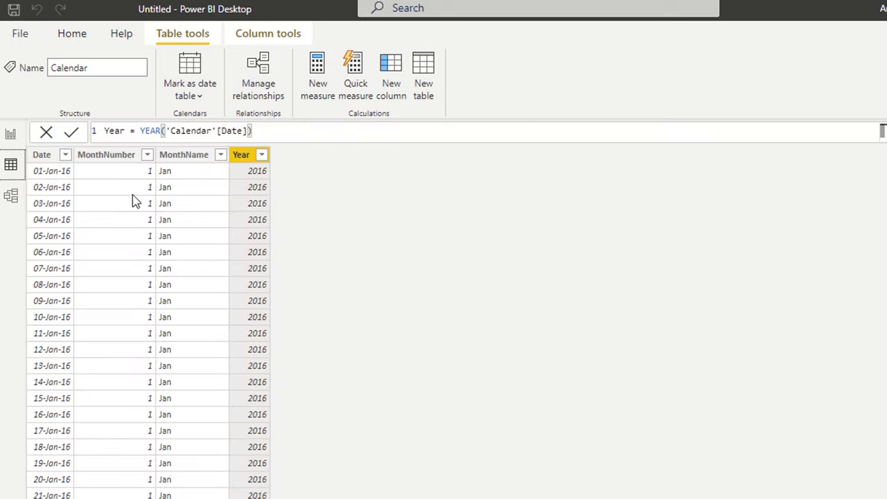
{"action": "left_click", "coordinate": [11, 135]}
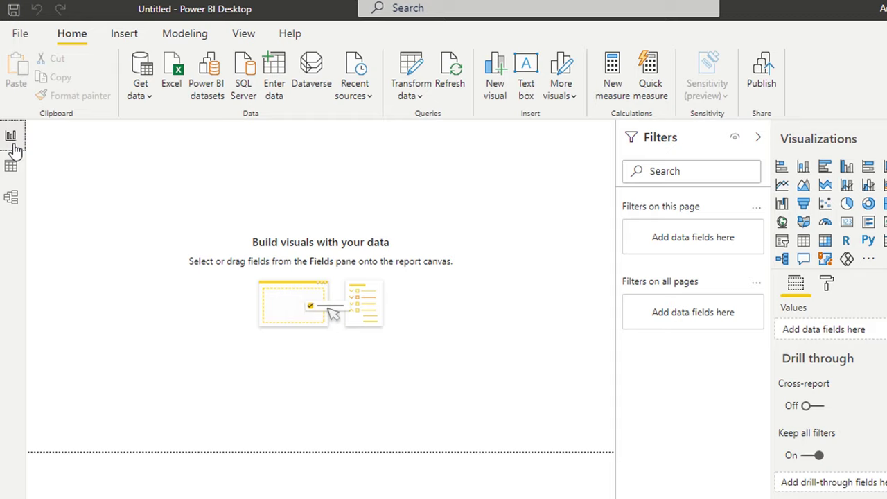
Step: Create a measure MinDate = MIN('Calendar'[Date])
{"action": "left_click", "coordinate": [619, 88]}
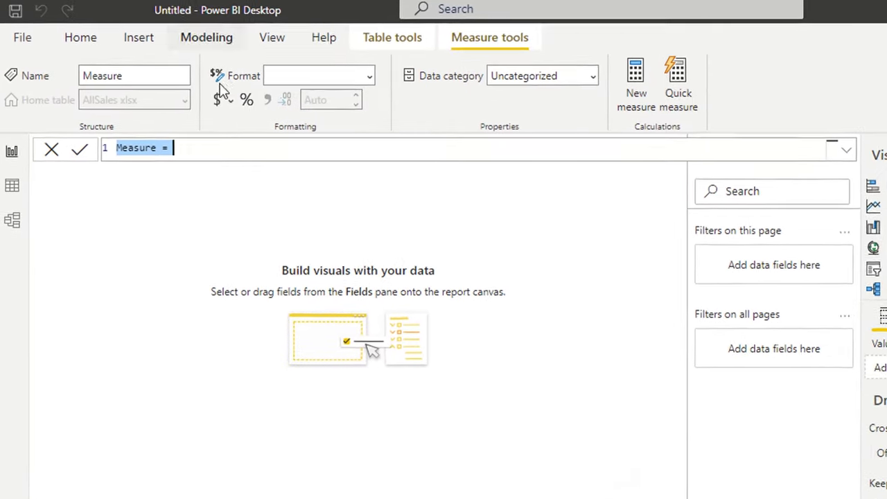
{"action": "double_click", "coordinate": [141, 147]}
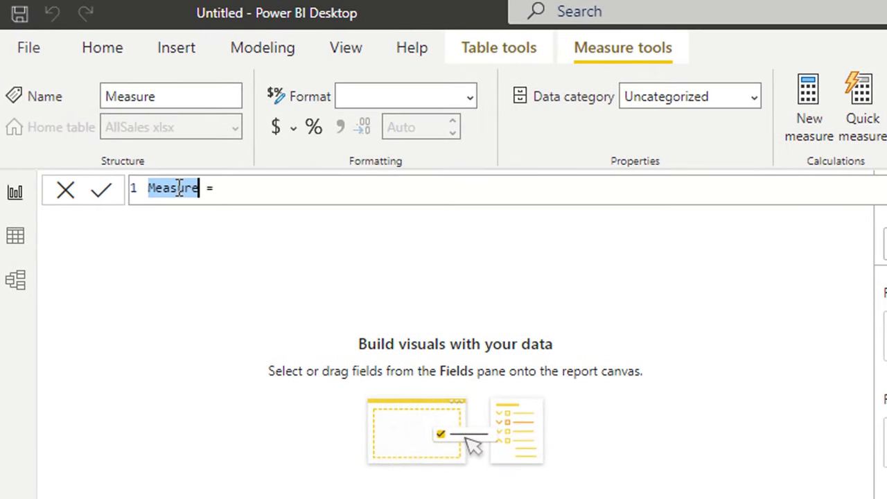
{"action": "type", "text": "MinDate"}
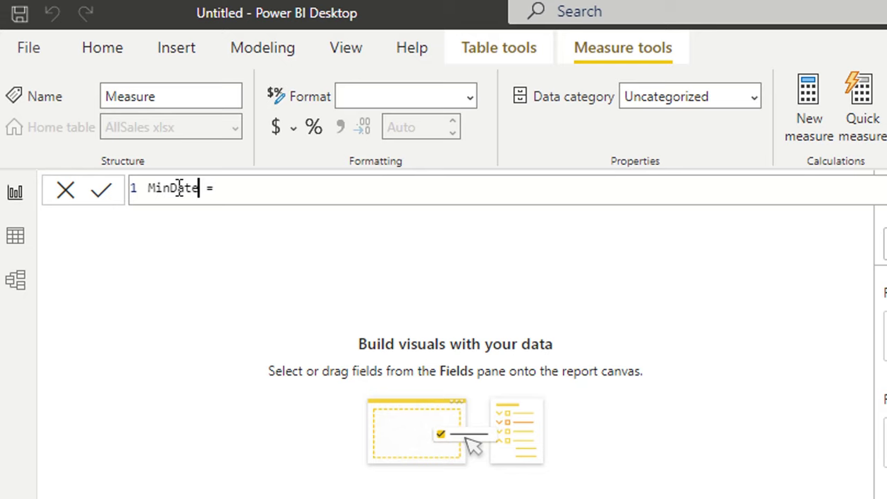
{"action": "left_click", "coordinate": [241, 194]}
{"action": "type", "text": "Min"}
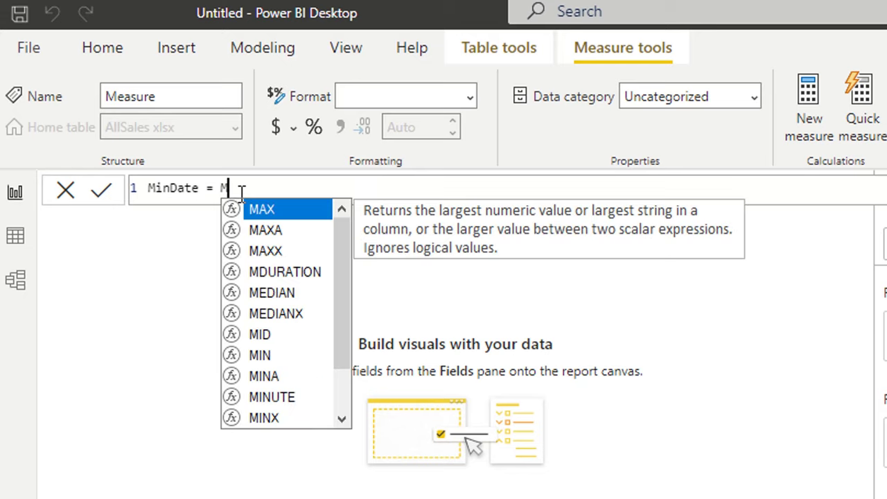
{"action": "key", "text": "Tab"}
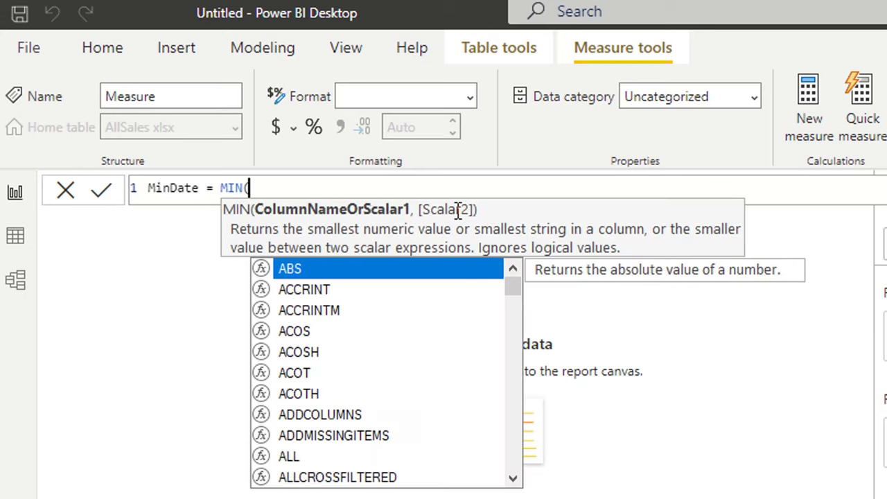
{"action": "type", "text": "cal"}
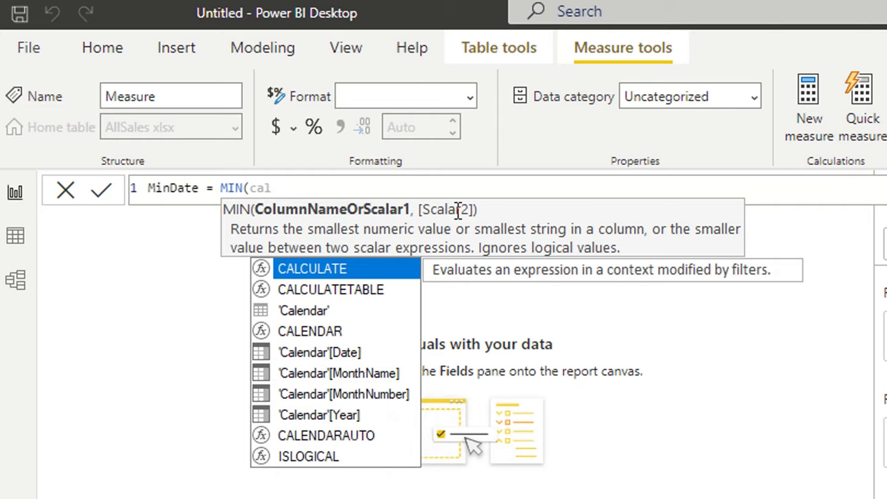
{"action": "key", "text": "Down"}
{"action": "key", "text": "Down"}
{"action": "key", "text": "Down"}
{"action": "key", "text": "Down"}
{"action": "key", "text": "Tab"}
{"action": "type", "text": ")"}
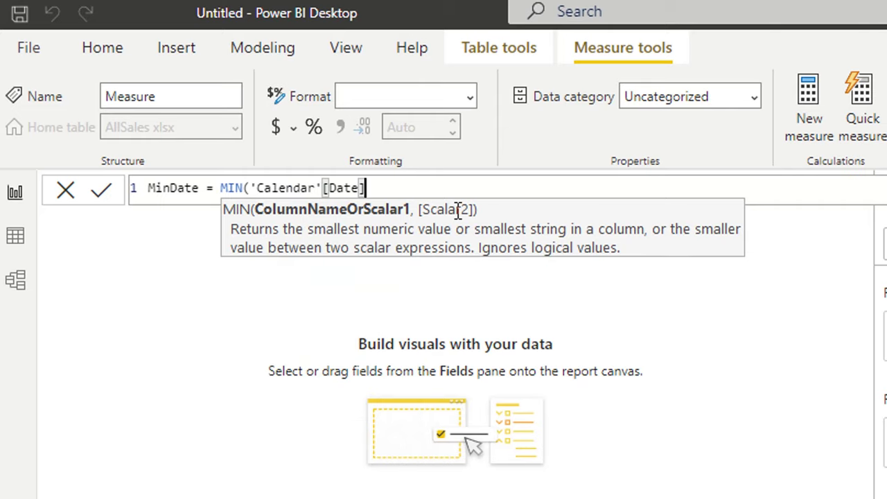
{"action": "left_click", "coordinate": [101, 194]}
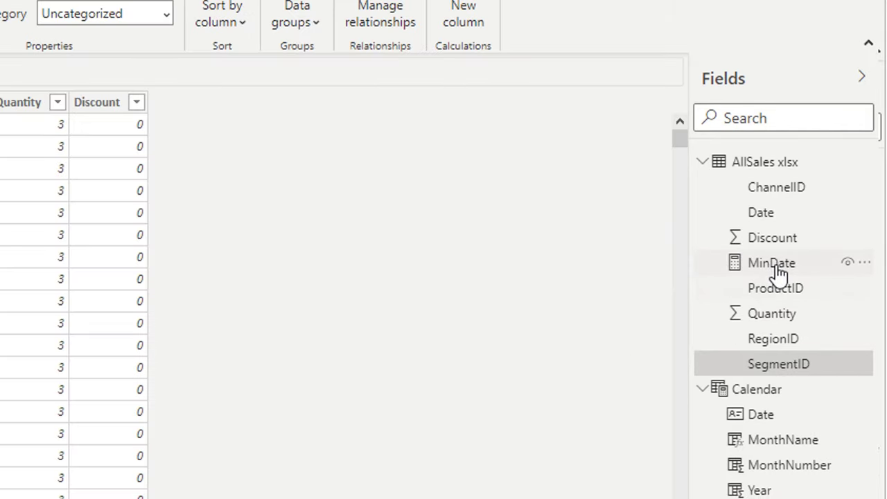
Step: Format the MinDate measure in the AllSales xlsx table as *14-Mar-01 (dd-mmm-yy)
{"action": "left_click", "coordinate": [777, 267]}
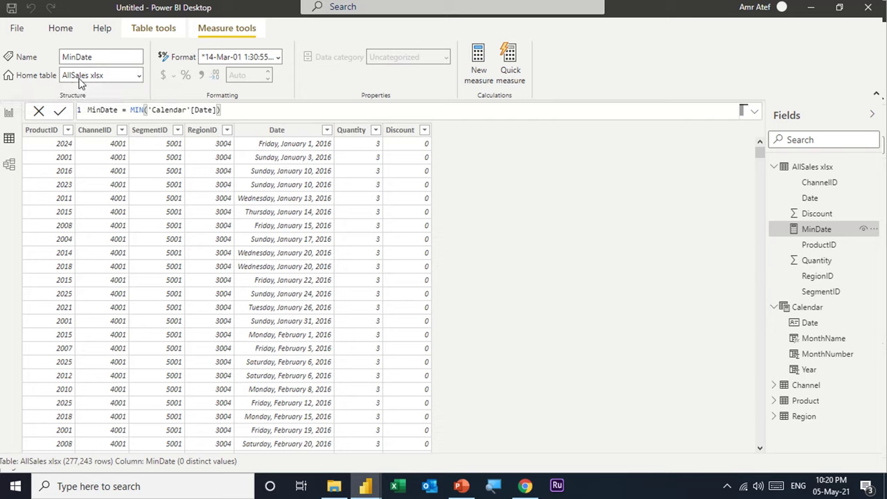
{"action": "left_click", "coordinate": [278, 58]}
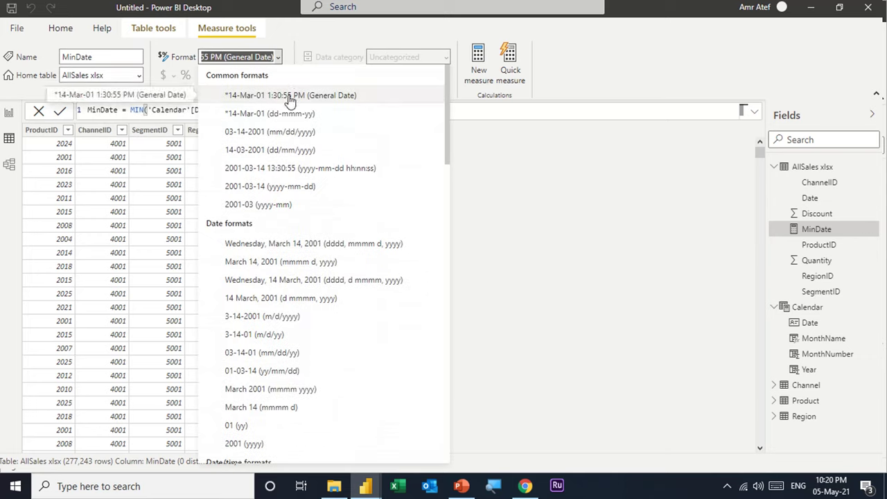
{"action": "left_click", "coordinate": [281, 118]}
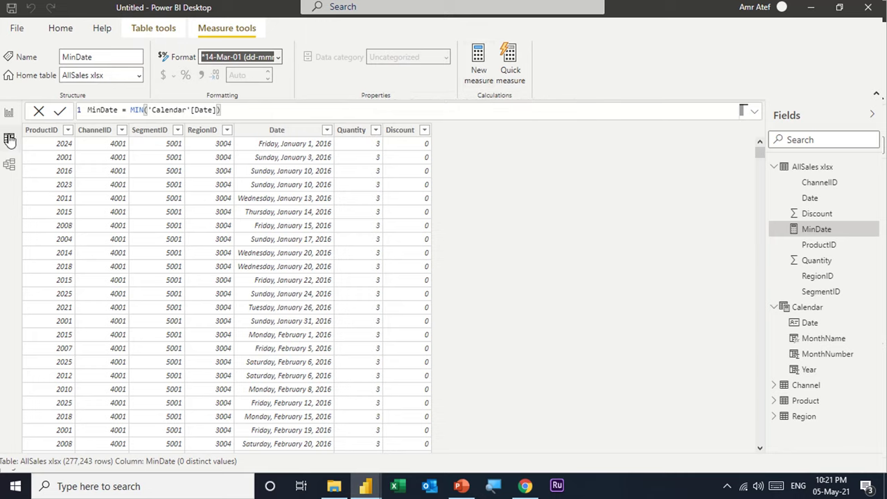
Step: Create a measure MaxDate = MAX('Calendar'[Date]) in the AllSales xlsx table
{"action": "left_click", "coordinate": [482, 73]}
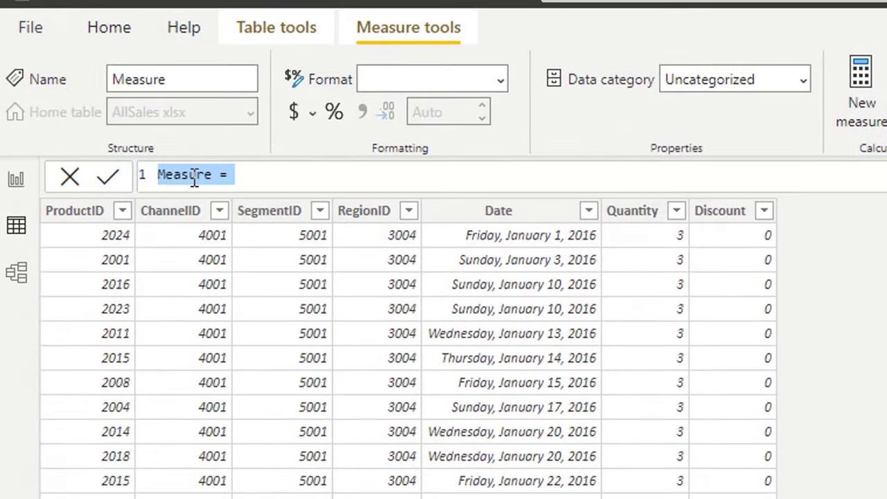
{"action": "double_click", "coordinate": [153, 147]}
{"action": "type", "text": "Max"}
{"action": "type", "text": "Date"}
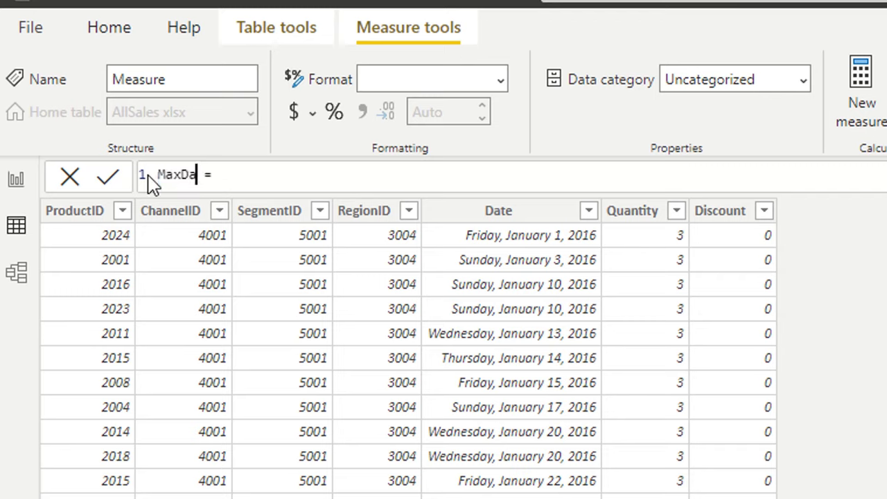
{"action": "left_click", "coordinate": [284, 172]}
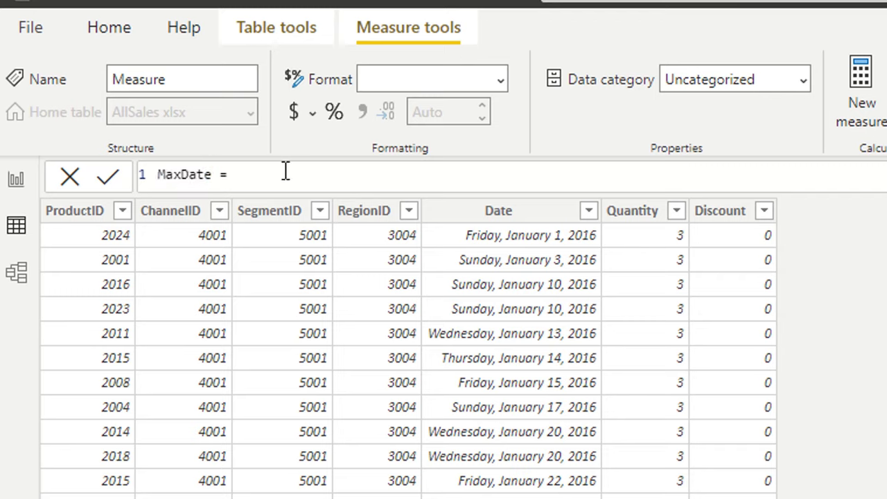
{"action": "type", "text": "Max"}
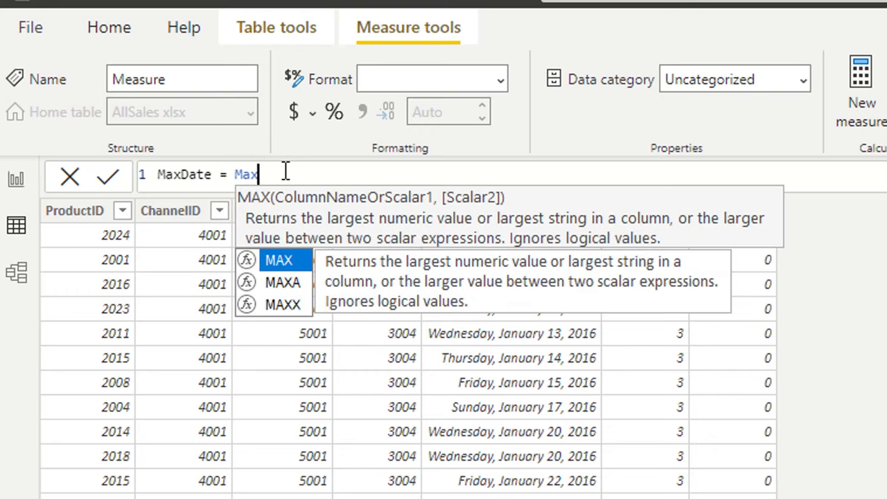
{"action": "key", "text": "Tab"}
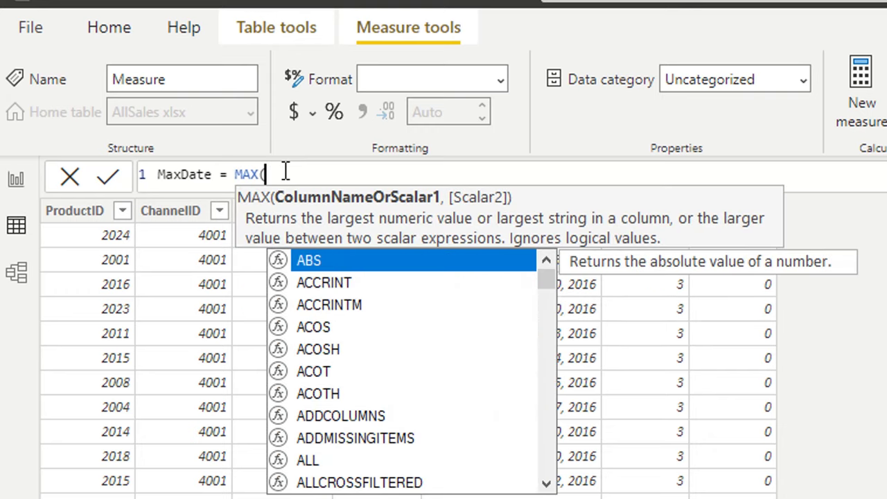
{"action": "type", "text": "Ca"}
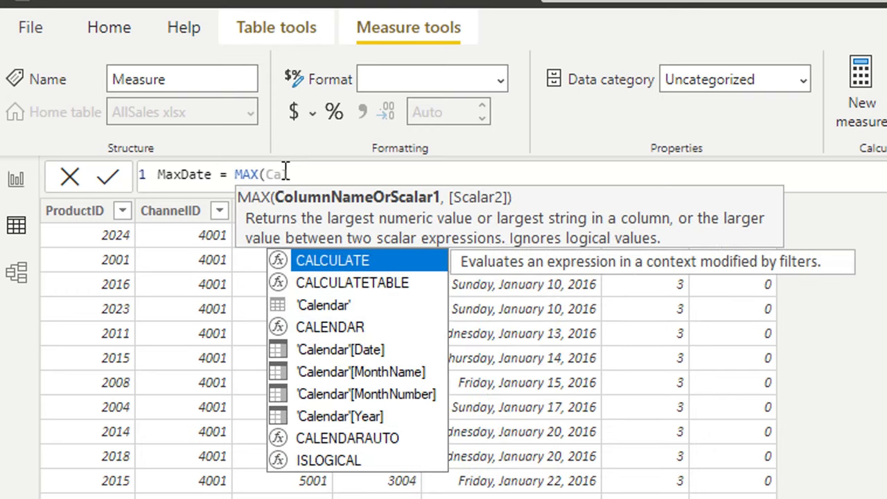
{"action": "key", "text": "Down"}
{"action": "key", "text": "Down"}
{"action": "key", "text": "Down"}
{"action": "key", "text": "Down"}
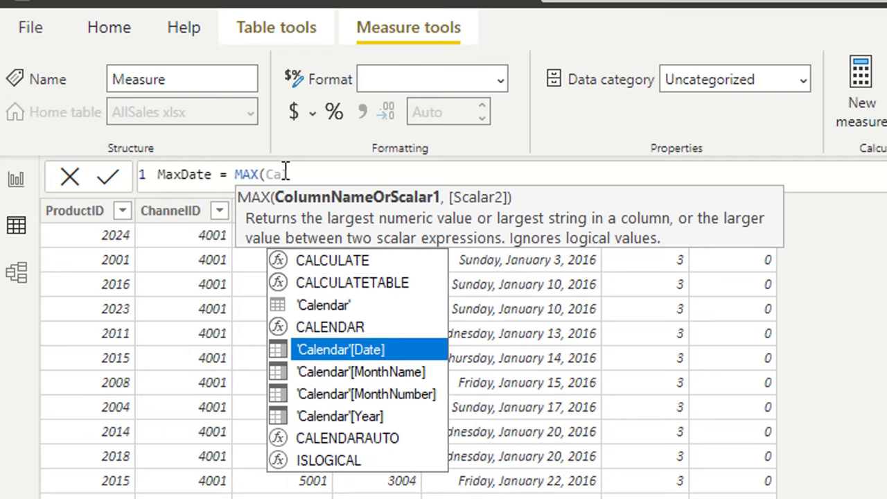
{"action": "key", "text": "Tab"}
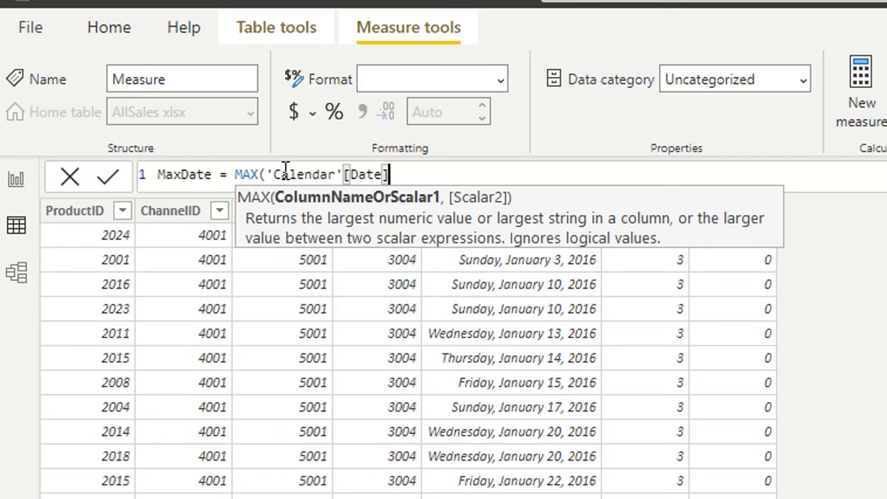
{"action": "type", "text": ")"}
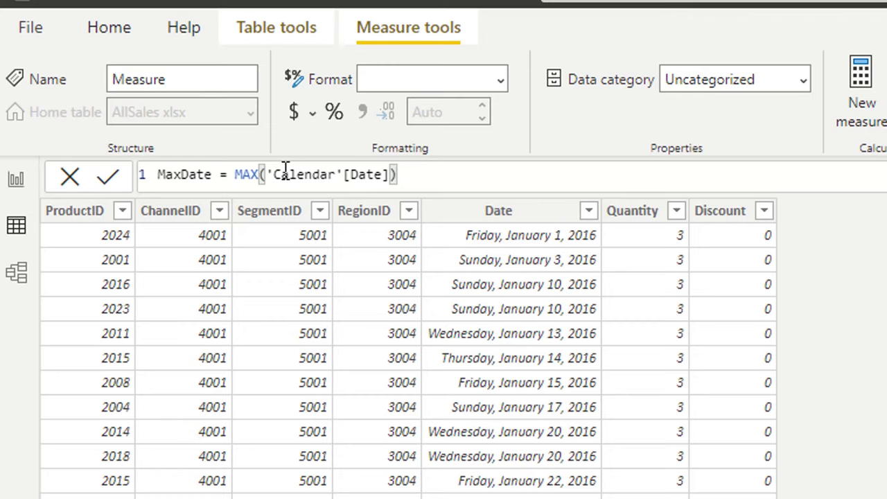
{"action": "left_click", "coordinate": [110, 179]}
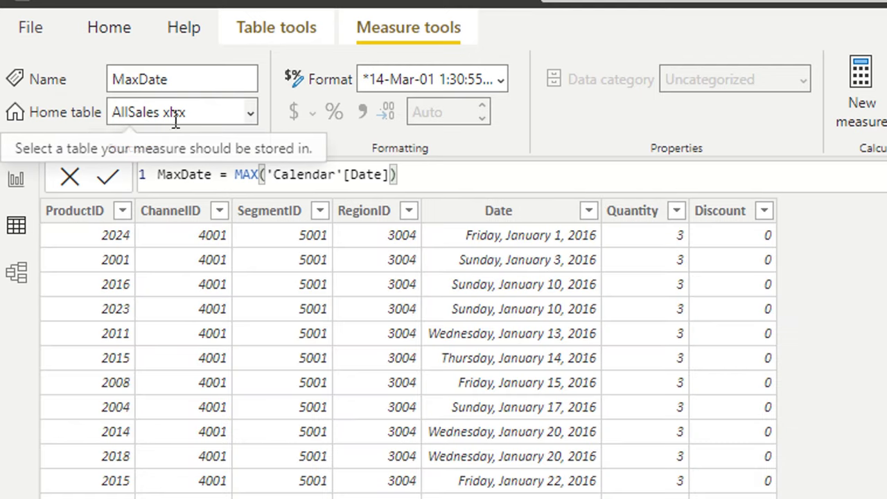
Step: Format the MaxDate measure as *14-Mar-01 (dd-mmm-yy) and open the report view
{"action": "left_click", "coordinate": [500, 79]}
{"action": "key", "text": "Escape"}
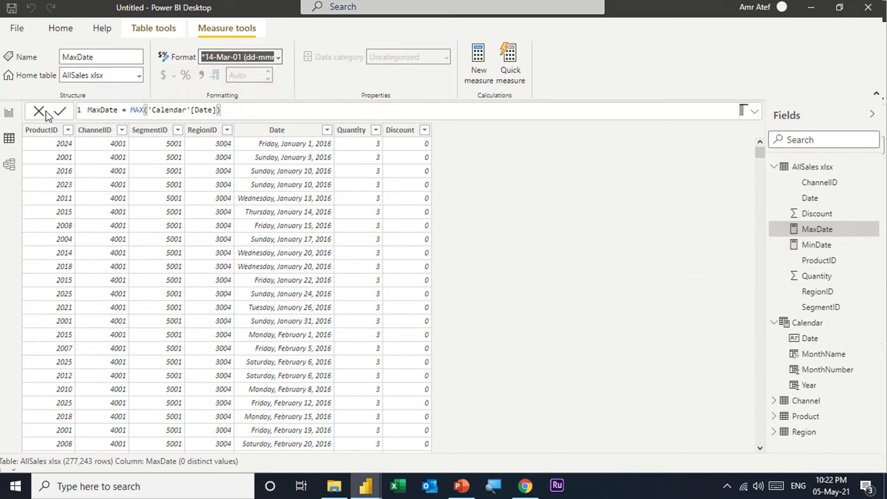
{"action": "left_click", "coordinate": [9, 112]}
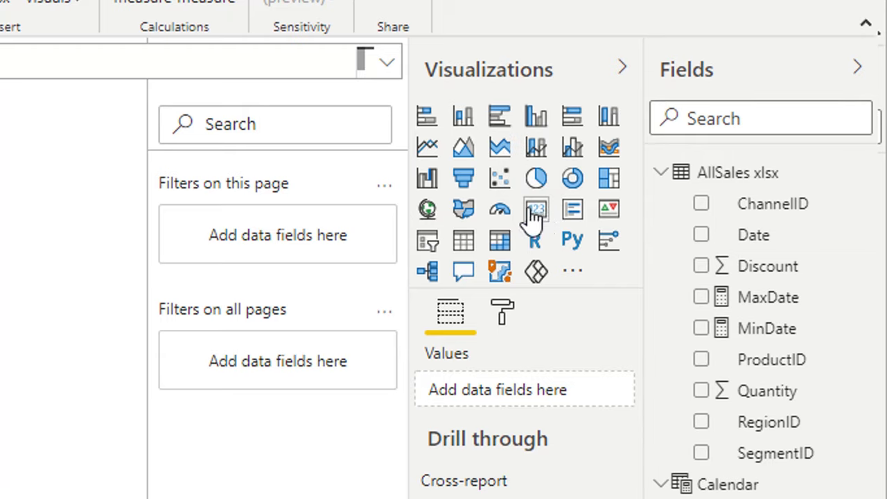
Step: Add an empty multi-row card to the report page and move it to the page's upper-right corner
{"action": "left_click", "coordinate": [573, 215]}
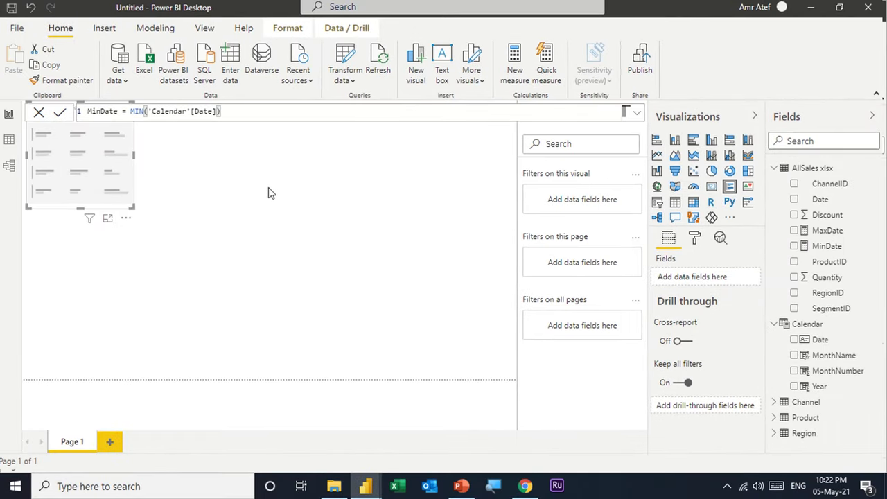
{"action": "left_click", "coordinate": [134, 213]}
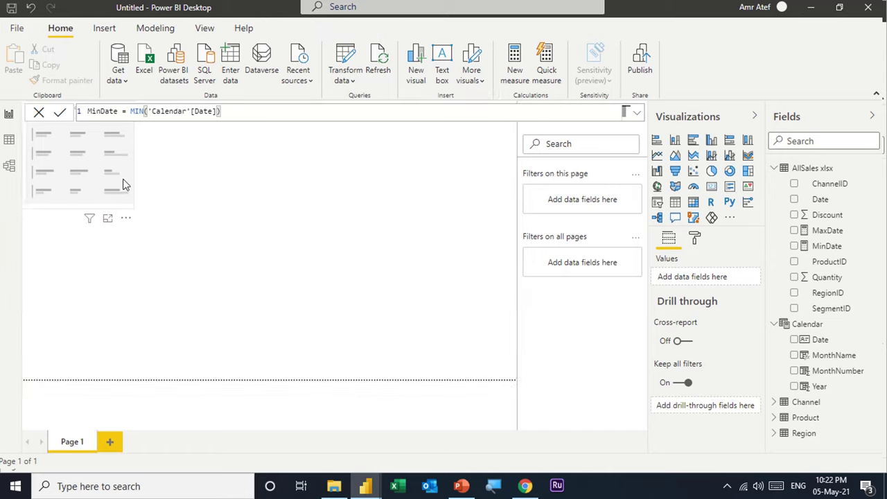
{"action": "left_click", "coordinate": [99, 170]}
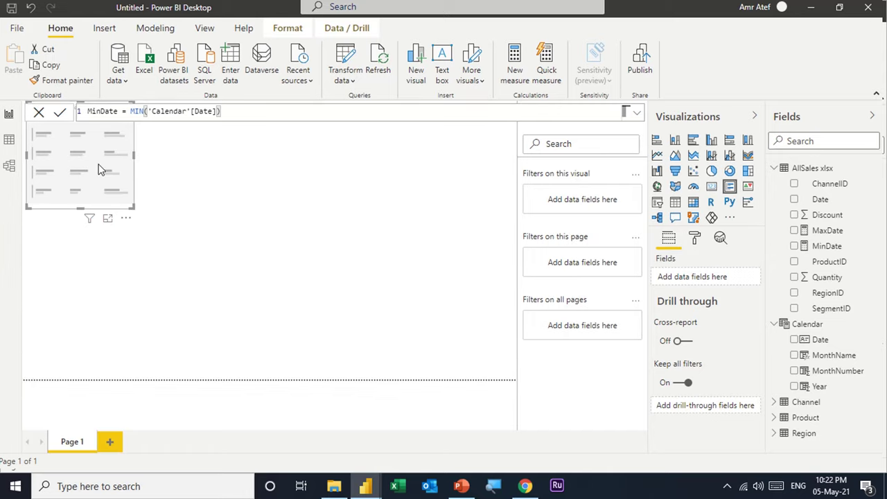
{"action": "left_click_drag", "start_coordinate": [98, 169], "coordinate": [473, 201]}
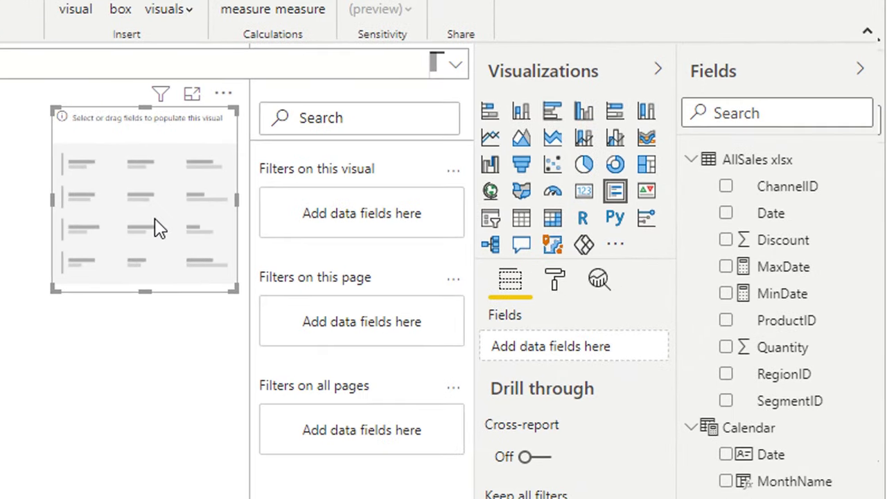
Step: Add the MaxDate and MinDate measures to the multi-row card and shorten the card to fit its single row
{"action": "left_click", "coordinate": [725, 267]}
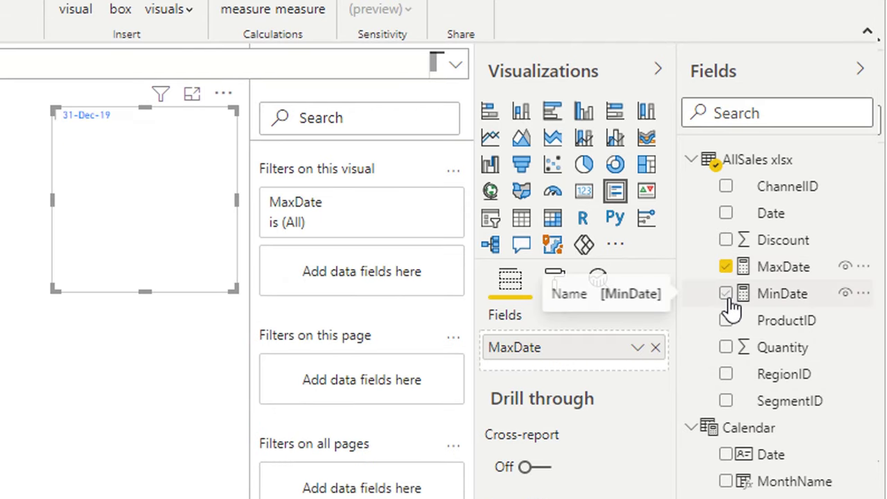
{"action": "left_click", "coordinate": [726, 295]}
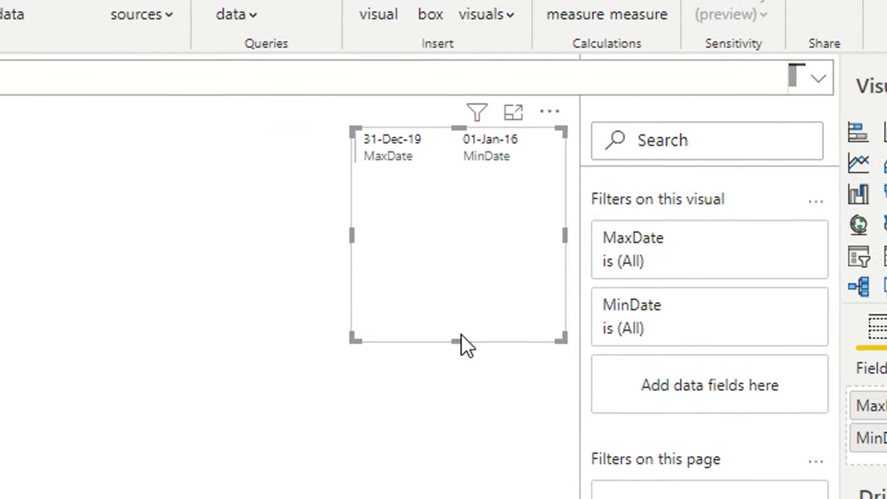
{"action": "left_click_drag", "start_coordinate": [221, 301], "coordinate": [204, 189]}
{"action": "left_click_drag", "start_coordinate": [447, 208], "coordinate": [444, 192]}
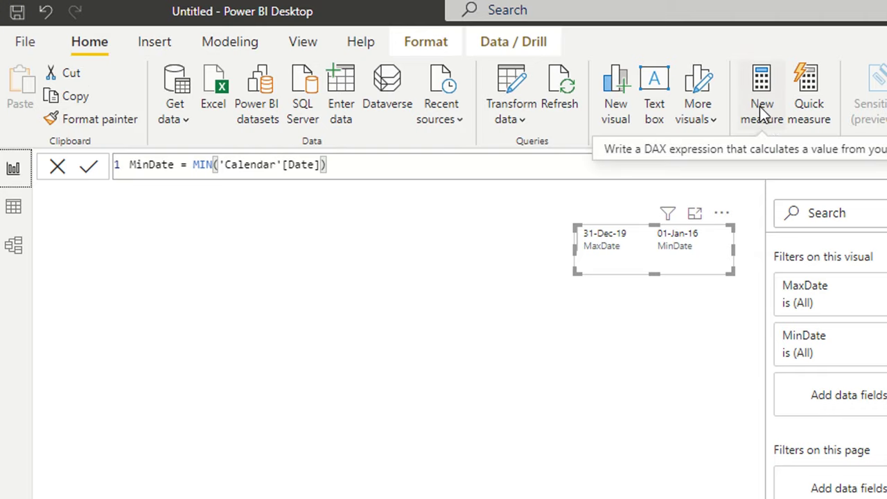
Step: Create a measure Total Quantity = SUM('AllSales xlsx'[Quantity]) in the AllSales xlsx table
{"action": "left_click", "coordinate": [217, 46]}
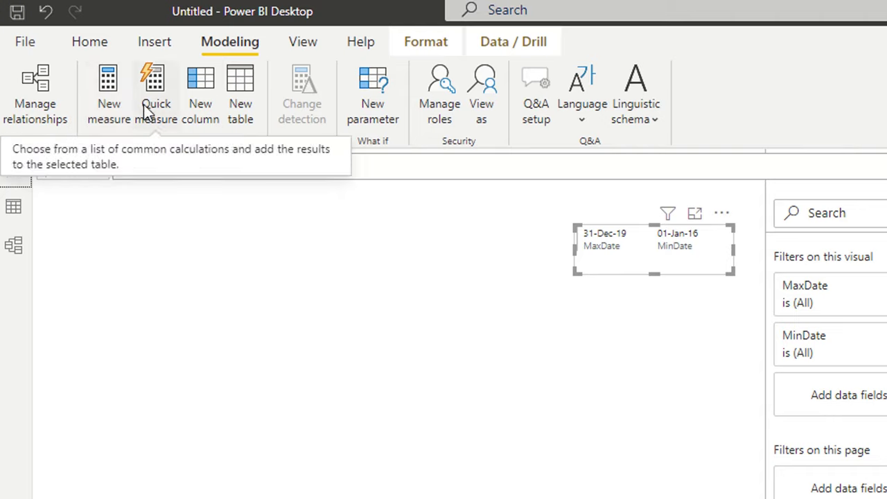
{"action": "left_click", "coordinate": [103, 107]}
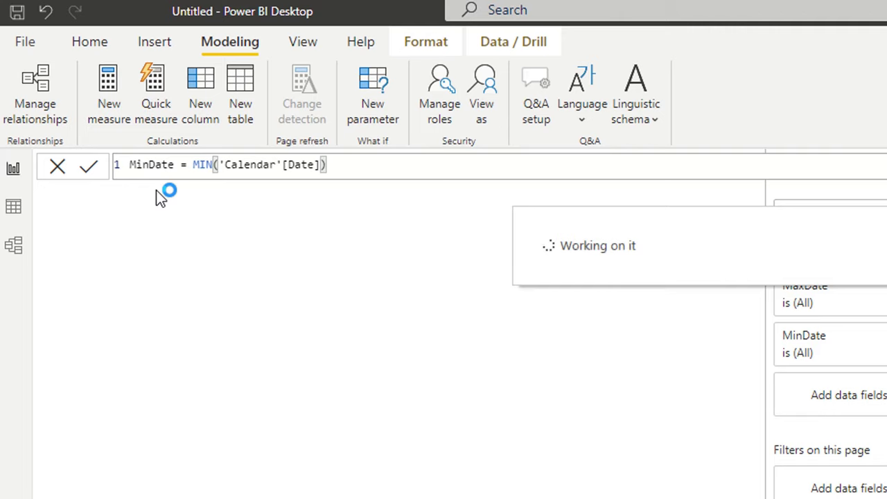
{"action": "type", "text": "Tot"}
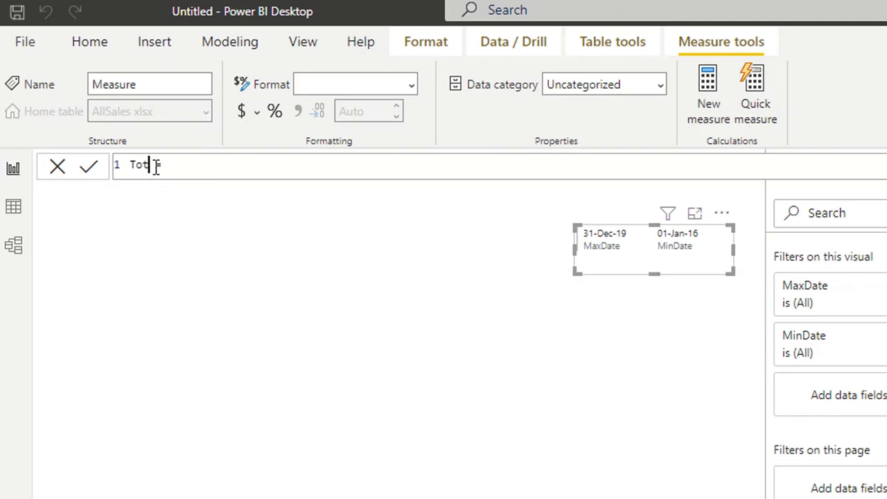
{"action": "type", "text": "al Quantity"}
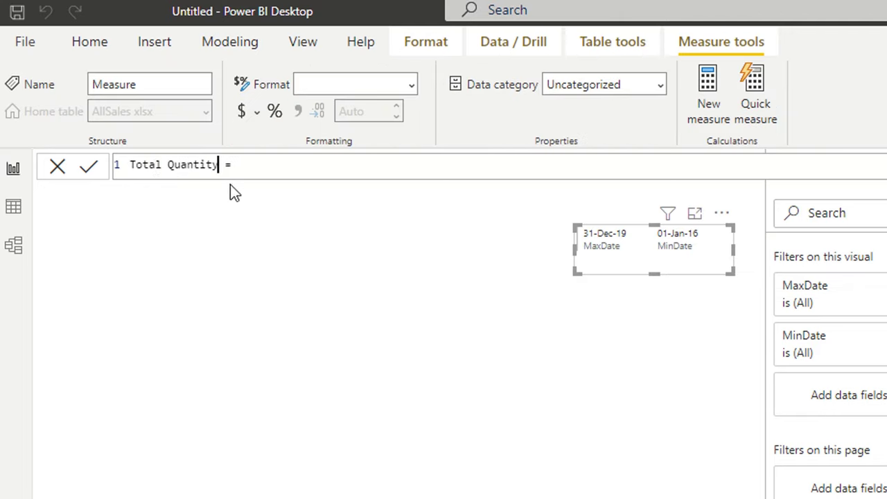
{"action": "left_click", "coordinate": [253, 165]}
{"action": "type", "text": "sum"}
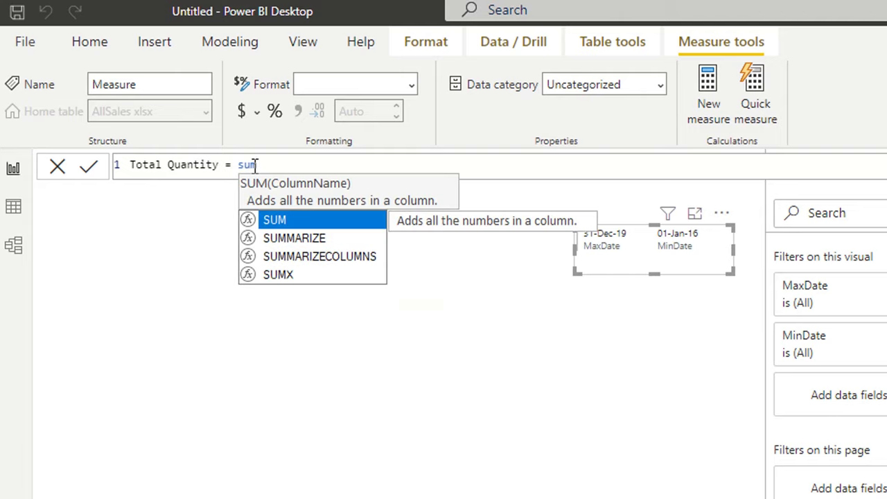
{"action": "key", "text": "Tab"}
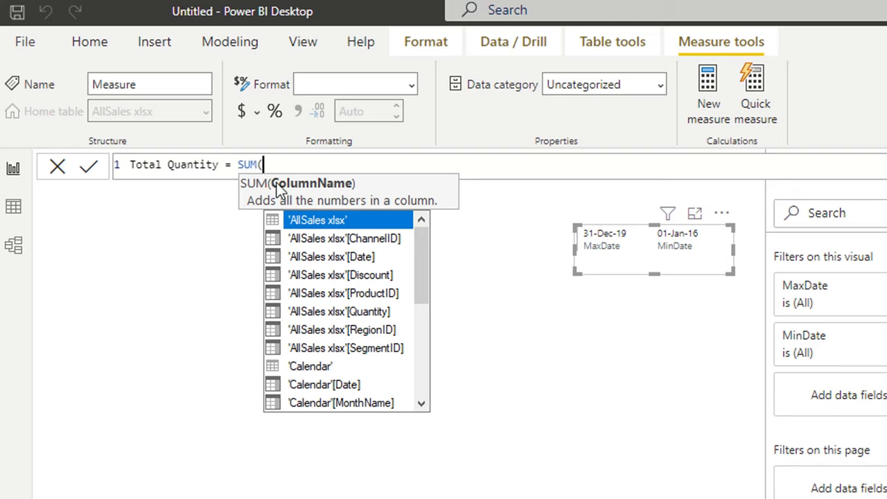
{"action": "left_click", "coordinate": [361, 313]}
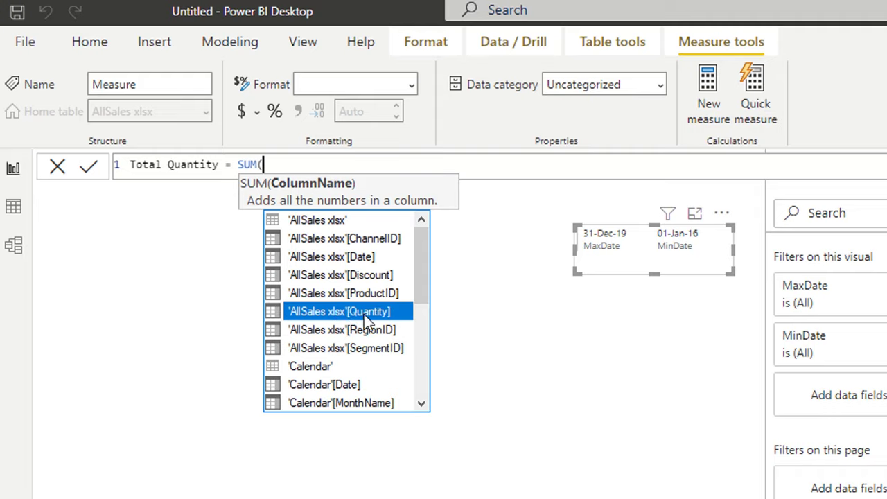
{"action": "double_click", "coordinate": [364, 314]}
{"action": "type", "text": ")"}
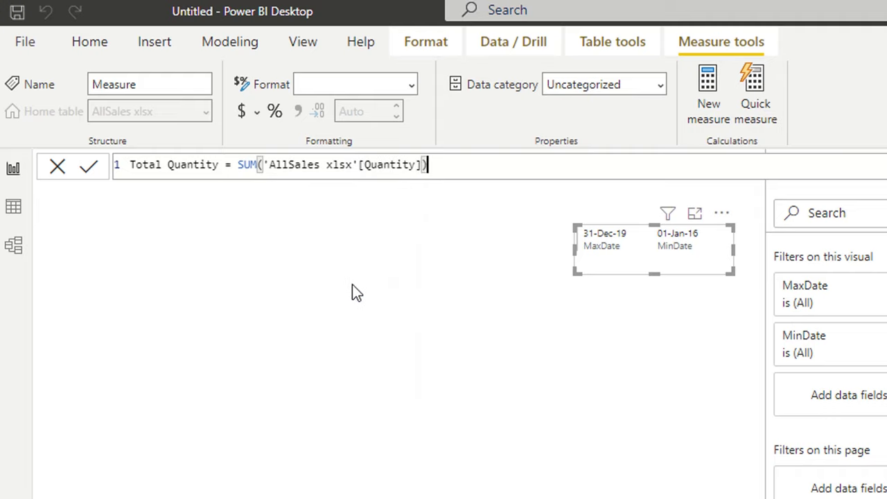
{"action": "left_click", "coordinate": [94, 167]}
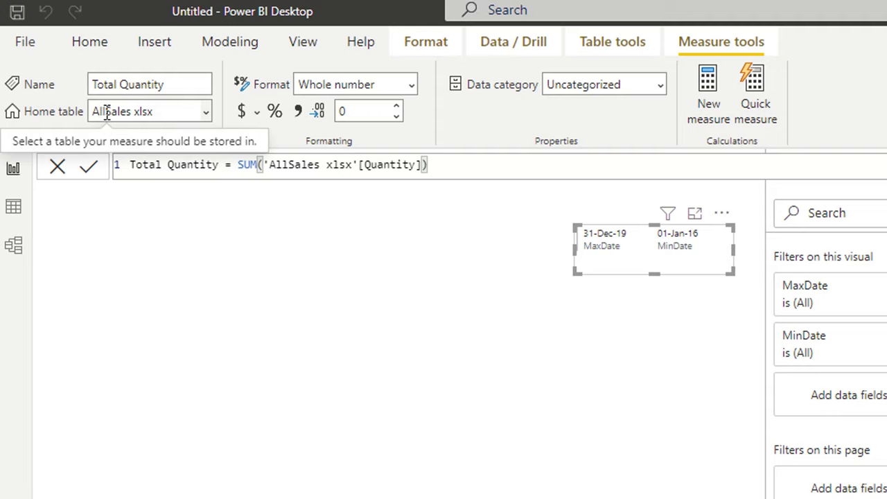
Step: Keep the Total Quantity measure's format as Whole number and apply a thousands separator
{"action": "left_click", "coordinate": [412, 86]}
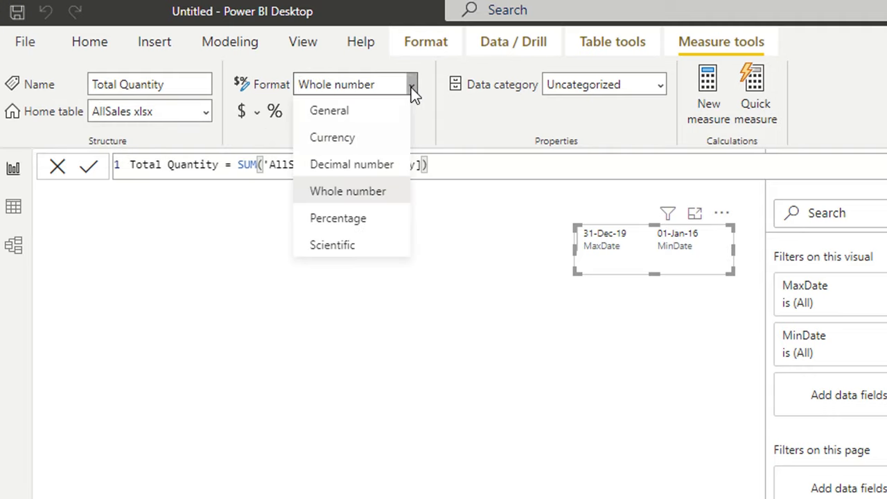
{"action": "left_click", "coordinate": [411, 87]}
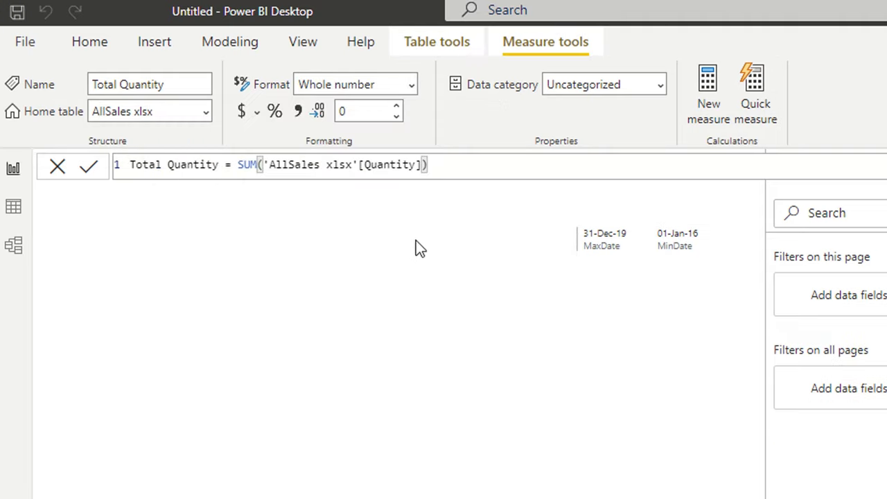
{"action": "left_click", "coordinate": [299, 113]}
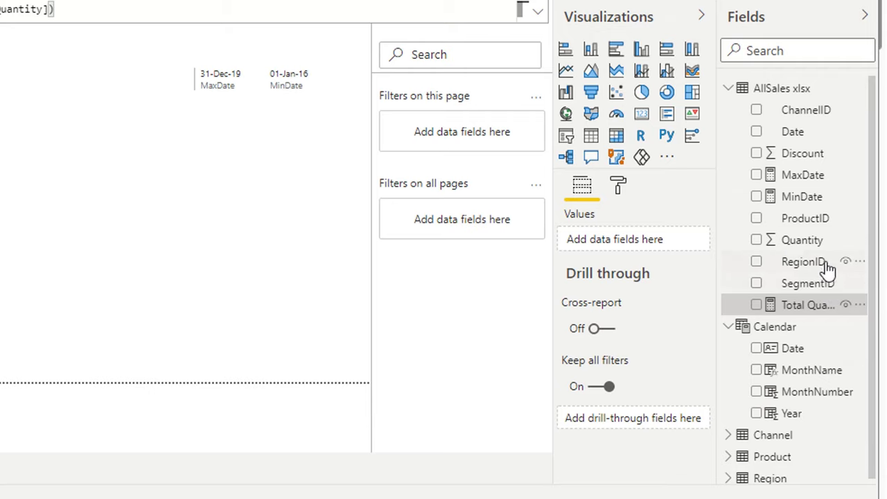
Step: Expand the Product table in the fields list to check its Price column
{"action": "scroll", "coordinate": [793, 312], "scroll_direction": "down", "scroll_amount": 1}
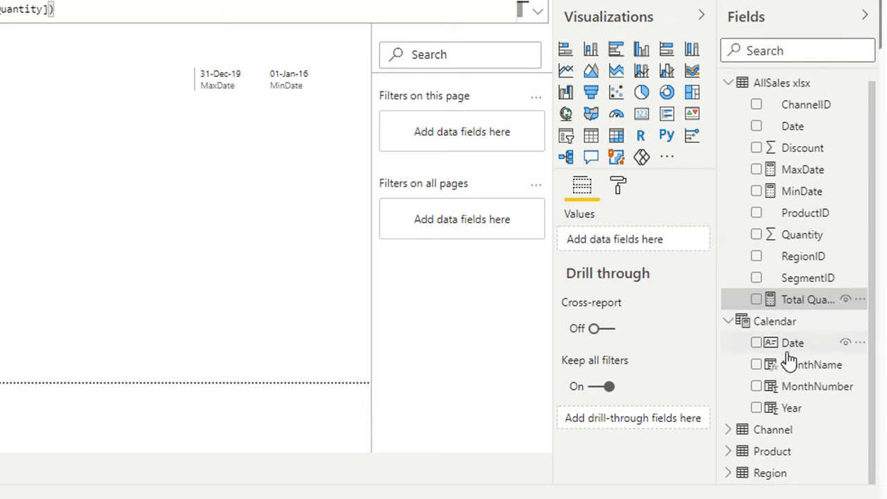
{"action": "left_click", "coordinate": [728, 452]}
{"action": "scroll", "coordinate": [776, 395], "scroll_direction": "down", "scroll_amount": 2}
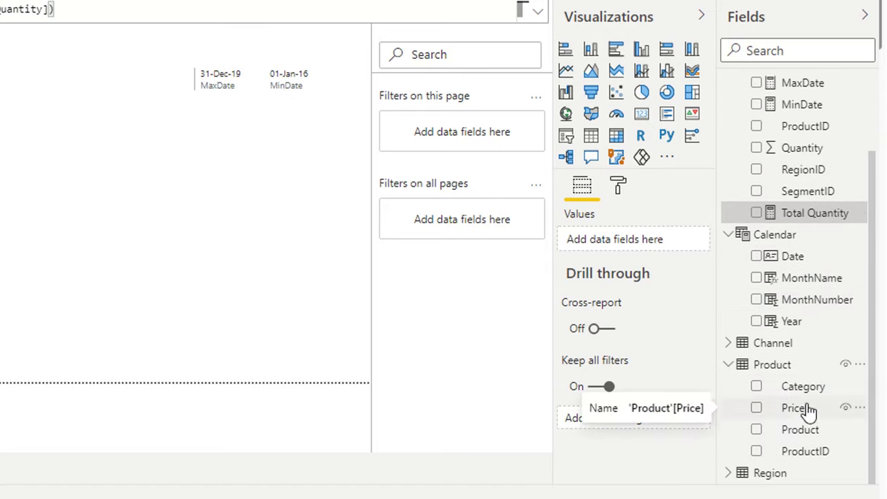
{"action": "scroll", "coordinate": [806, 410], "scroll_direction": "up", "scroll_amount": 3}
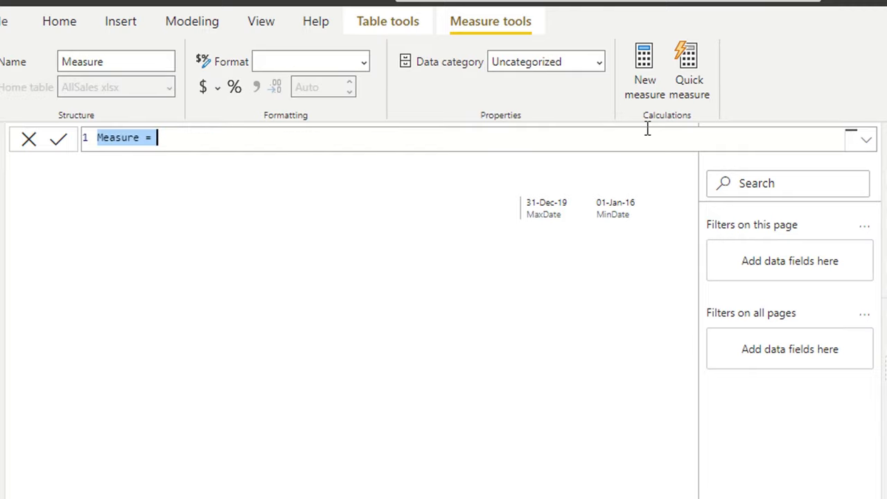
Step: Start a Total Sales measure using SUMX with 'AllSales xlsx' as its table argument
{"action": "type", "text": "Total Sales"}
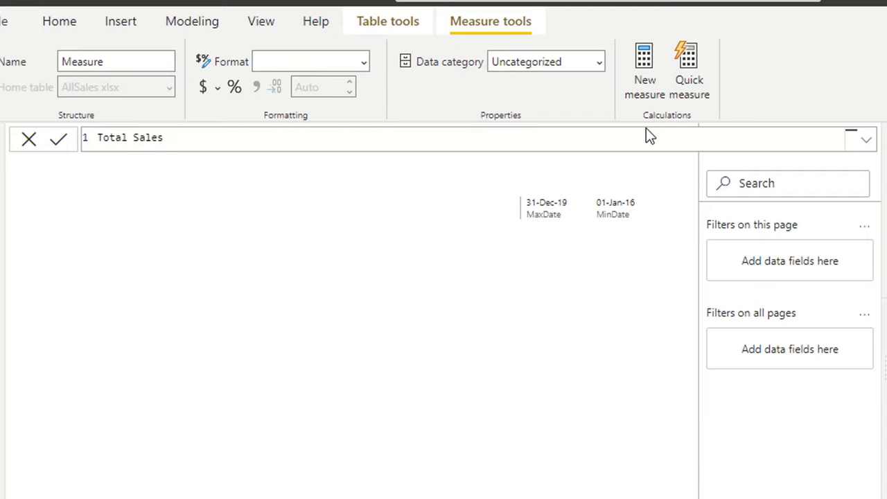
{"action": "type", "text": " = Sum"}
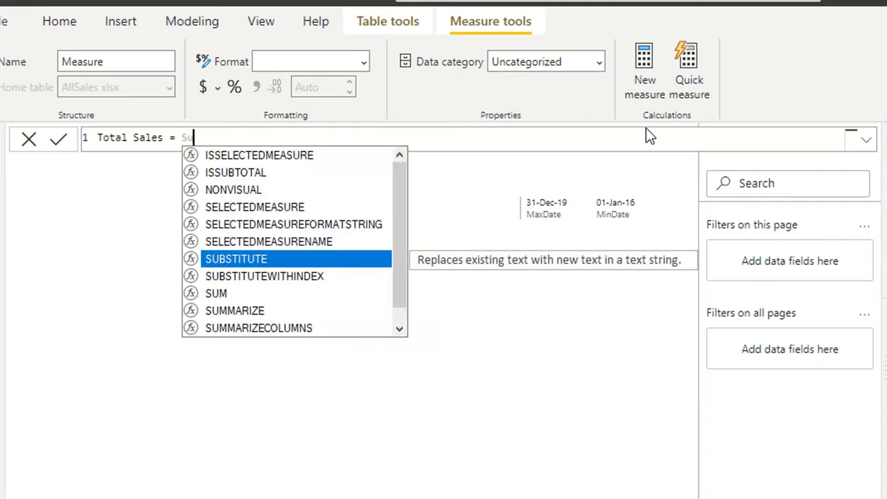
{"action": "key", "text": "Down"}
{"action": "key", "text": "Down"}
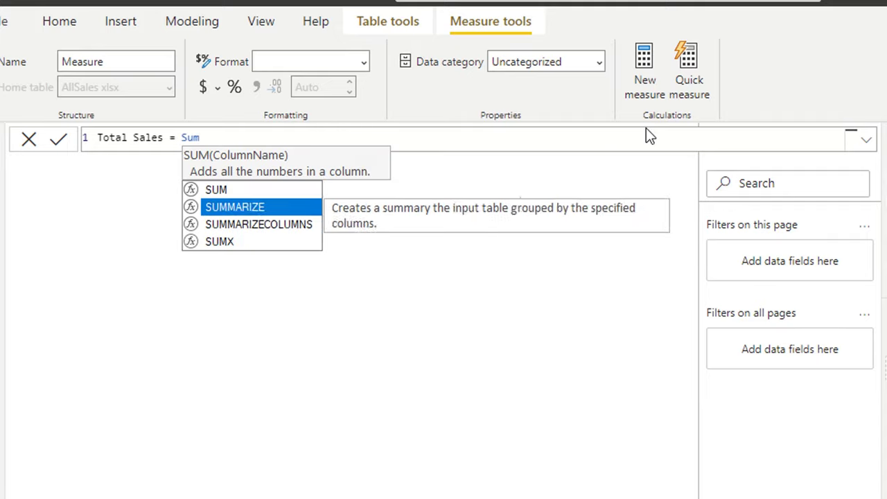
{"action": "key", "text": "Tab"}
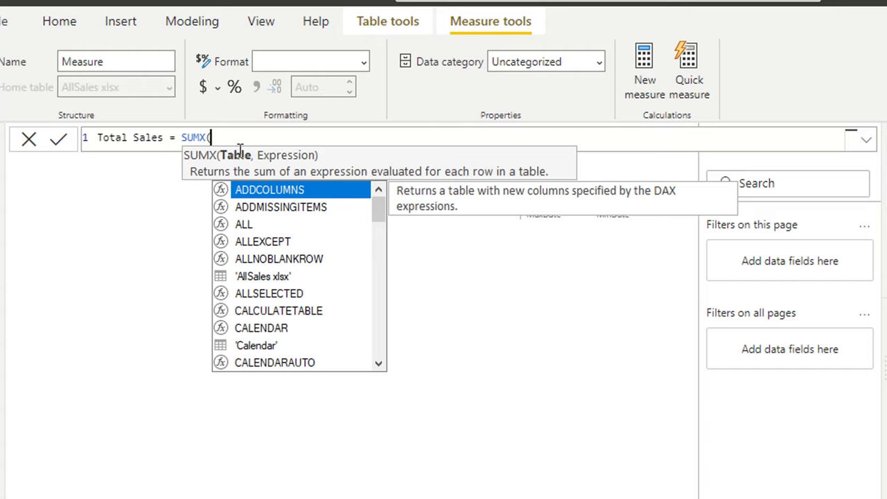
{"action": "type", "text": "All"}
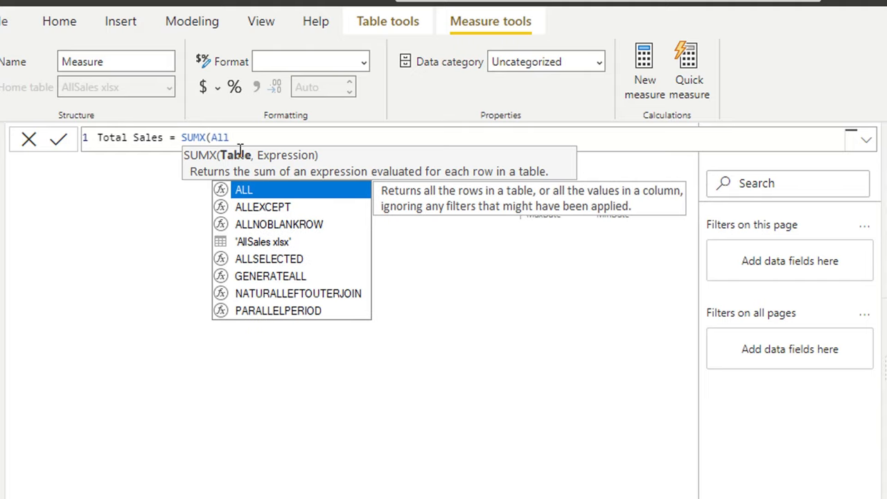
{"action": "left_click", "coordinate": [291, 244]}
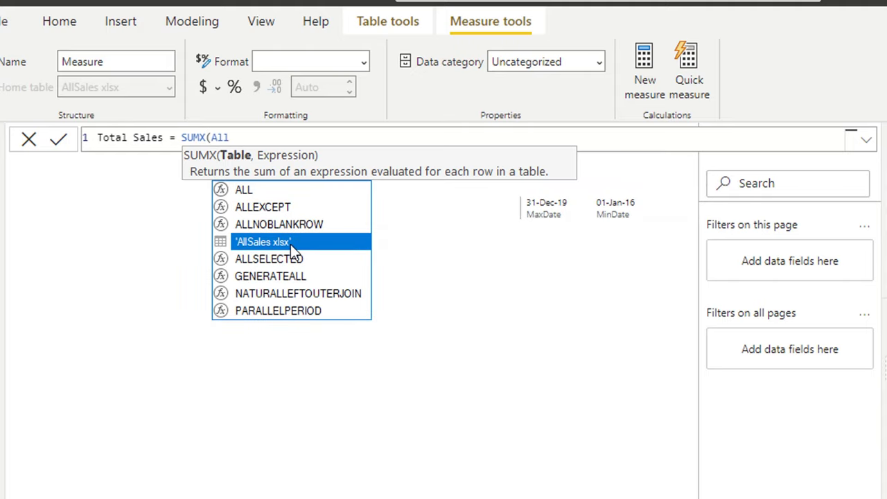
{"action": "key", "text": "Tab"}
{"action": "type", "text": ","}
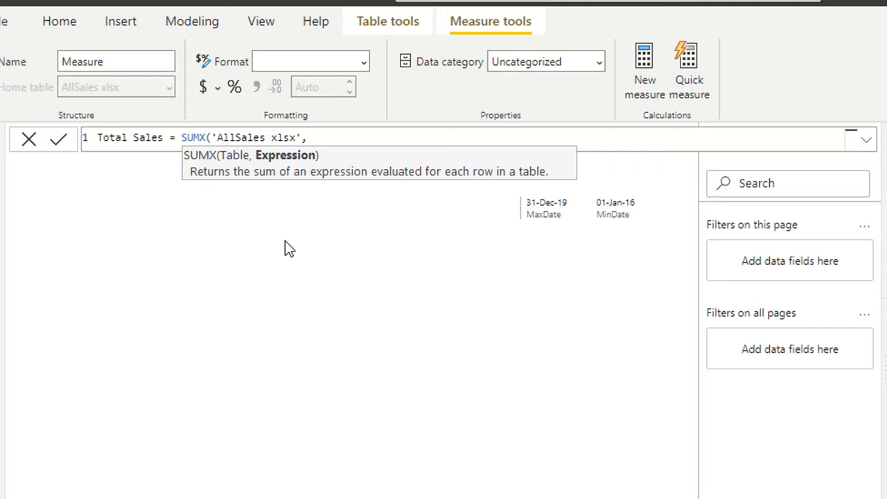
Step: Add 'AllSales xlsx'[Quantity] as the start of the SUMX expression in Total Sales
{"action": "type", "text": "All"}
{"action": "key", "text": "Down"}
{"action": "key", "text": "Down"}
{"action": "key", "text": "Down"}
{"action": "key", "text": "Down"}
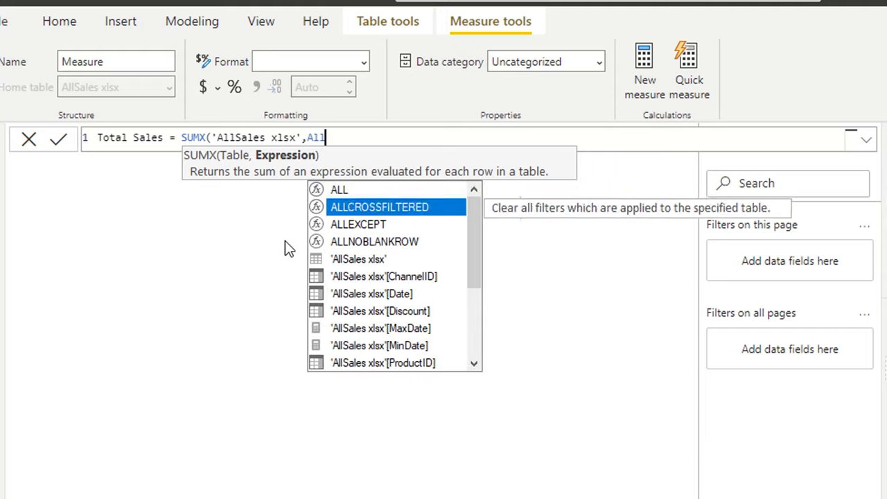
{"action": "key", "text": "Down"}
{"action": "key", "text": "Down"}
{"action": "key", "text": "Down"}
{"action": "key", "text": "Down"}
{"action": "key", "text": "Down"}
{"action": "key", "text": "Down"}
{"action": "key", "text": "Down"}
{"action": "key", "text": "Tab"}
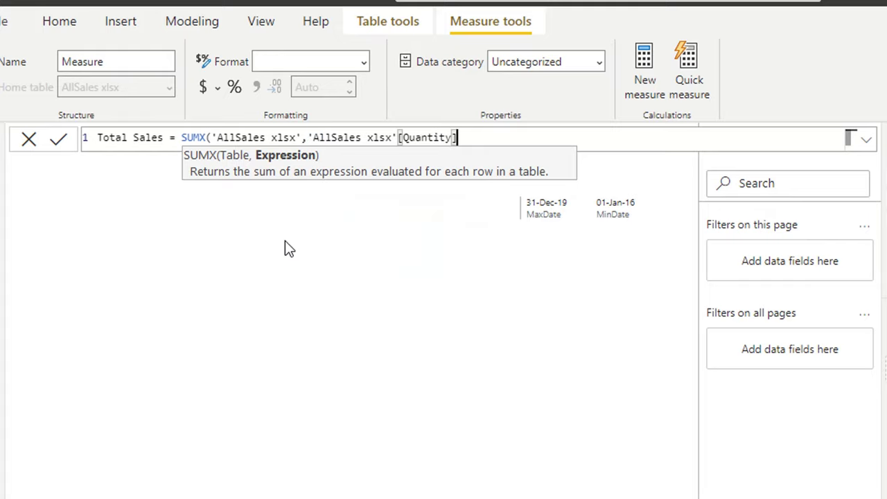
Step: Multiply the quantity in the Total Sales expression by (1-'AllSales xlsx'[Discount])
{"action": "type", "text": "*"}
{"action": "type", "text": "(1-"}
{"action": "type", "text": "als"}
{"action": "type", "text": "sa"}
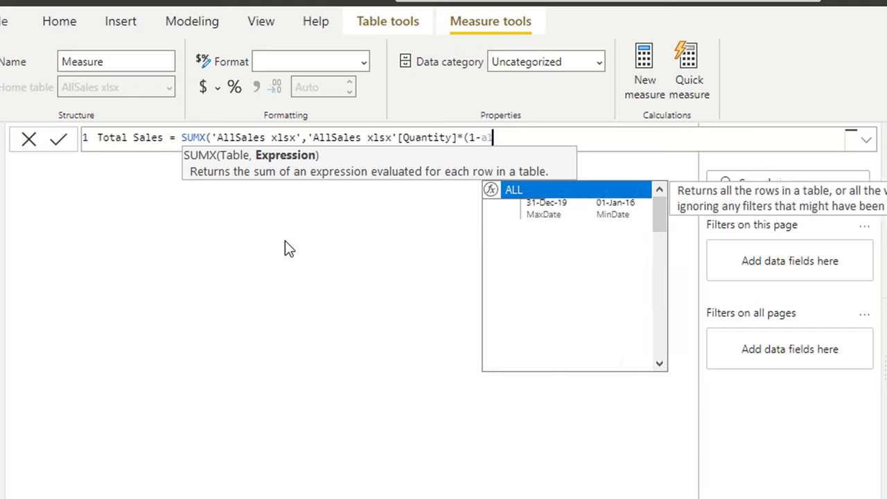
{"action": "key", "text": "Down"}
{"action": "key", "text": "Down"}
{"action": "key", "text": "Down"}
{"action": "key", "text": "Down"}
{"action": "key", "text": "Down"}
{"action": "key", "text": "Down"}
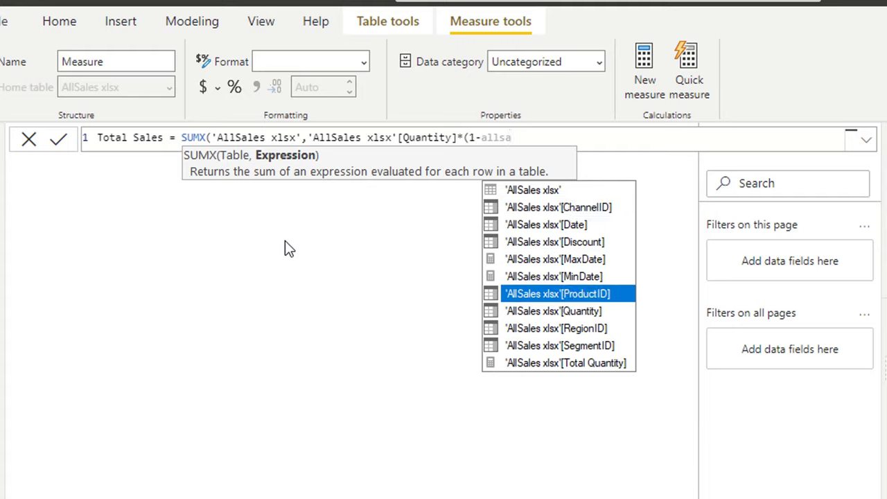
{"action": "key", "text": "Up"}
{"action": "key", "text": "Up"}
{"action": "key", "text": "Up"}
{"action": "key", "text": "Tab"}
{"action": "type", "text": ")"}
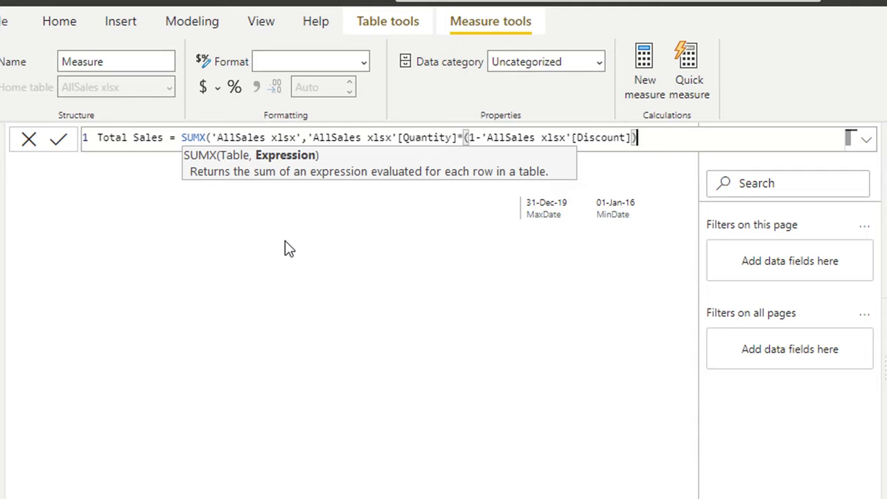
Step: Multiply the expression by RELATED('Product'[Price]), close the SUMX formula and commit the Total Sales measure
{"action": "type", "text": "*"}
{"action": "key", "text": "BackSpace"}
{"action": "type", "text": "*rel"}
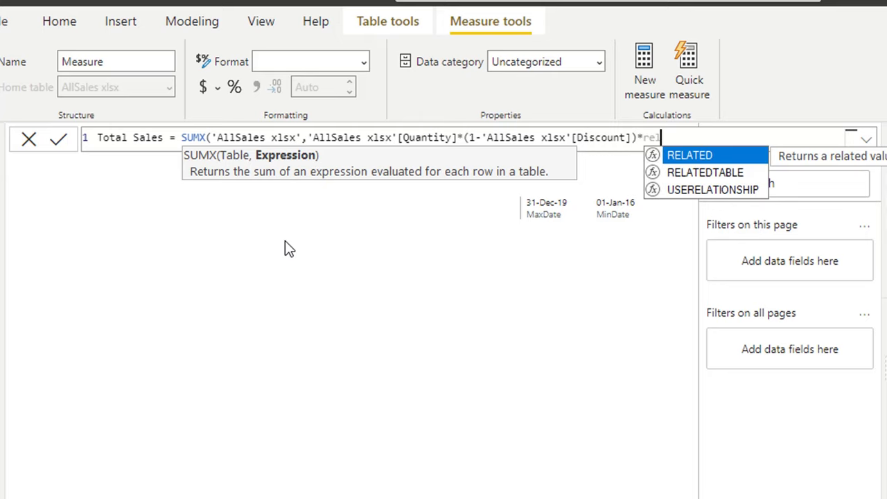
{"action": "key", "text": "Tab"}
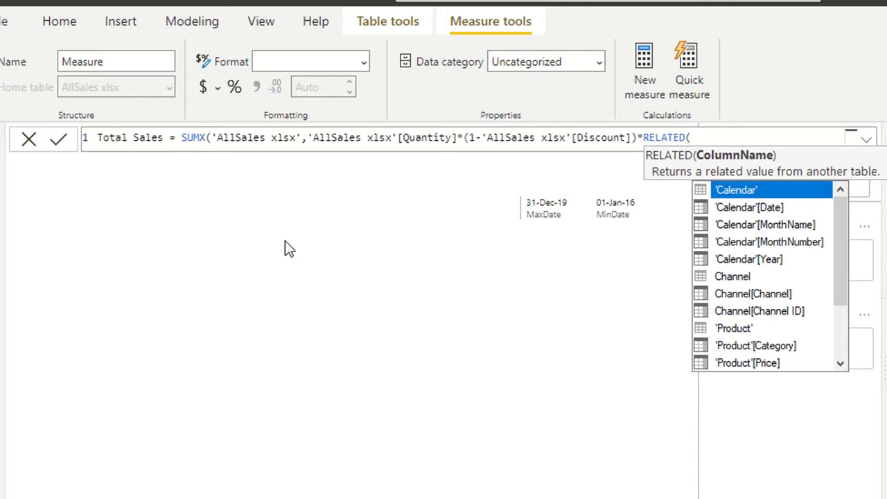
{"action": "key", "text": "Down"}
{"action": "key", "text": "Down"}
{"action": "key", "text": "Down"}
{"action": "key", "text": "Down"}
{"action": "key", "text": "Down"}
{"action": "key", "text": "Down"}
{"action": "key", "text": "Down"}
{"action": "key", "text": "Down"}
{"action": "key", "text": "Down"}
{"action": "key", "text": "Down"}
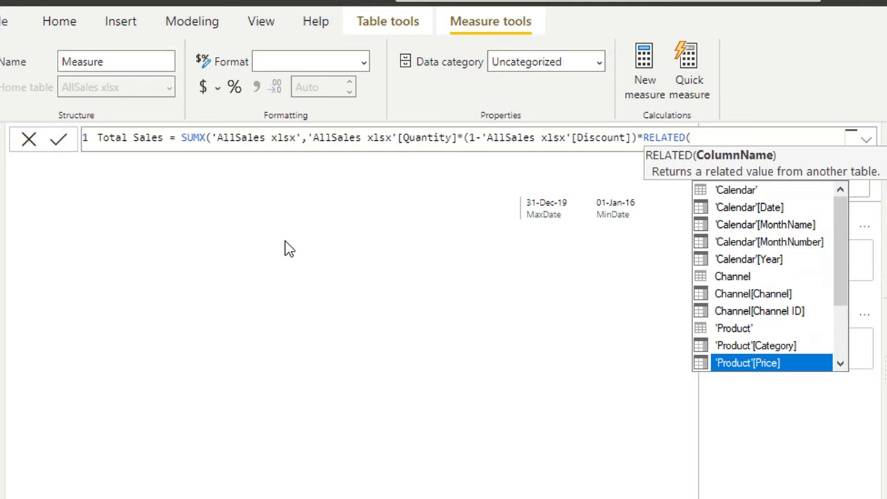
{"action": "key", "text": "Tab"}
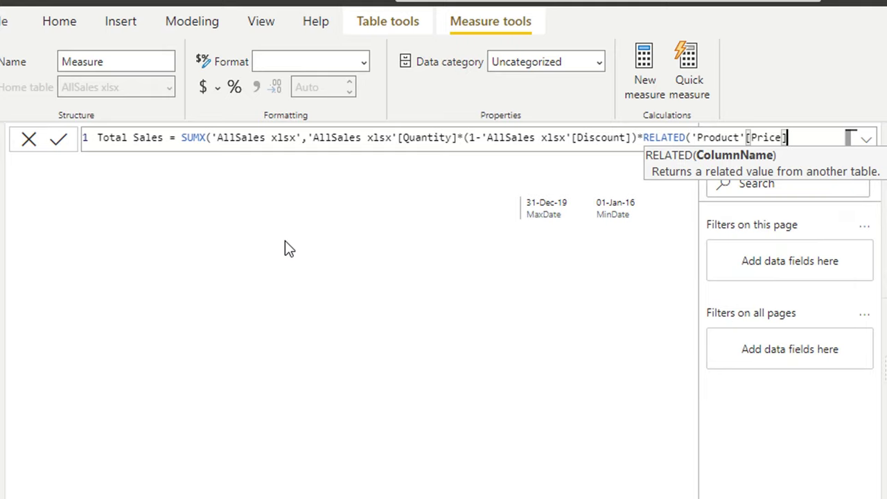
{"action": "type", "text": "))"}
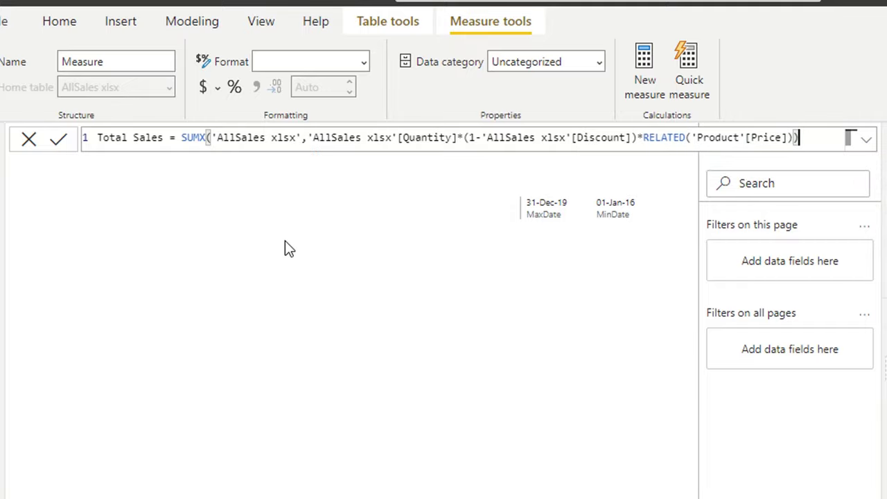
{"action": "left_click", "coordinate": [57, 143]}
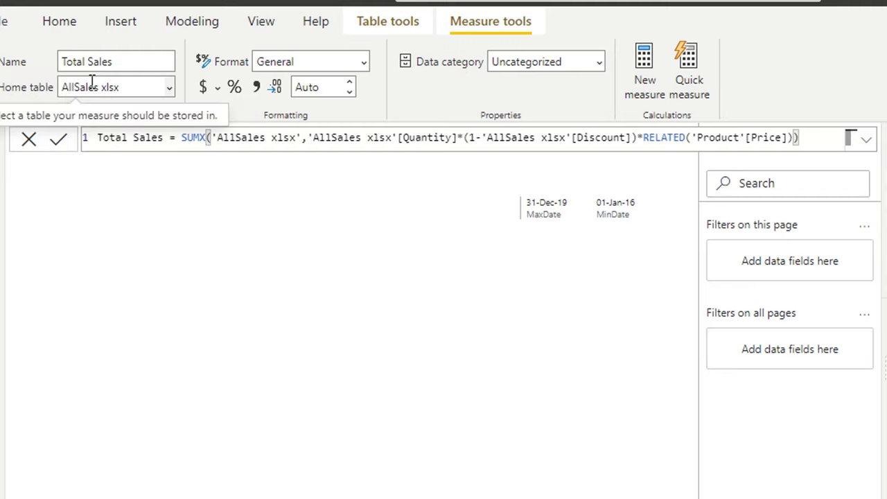
Step: Format the Total Sales measure as Currency with 0 decimal places
{"action": "left_click", "coordinate": [364, 62]}
{"action": "left_click", "coordinate": [312, 119]}
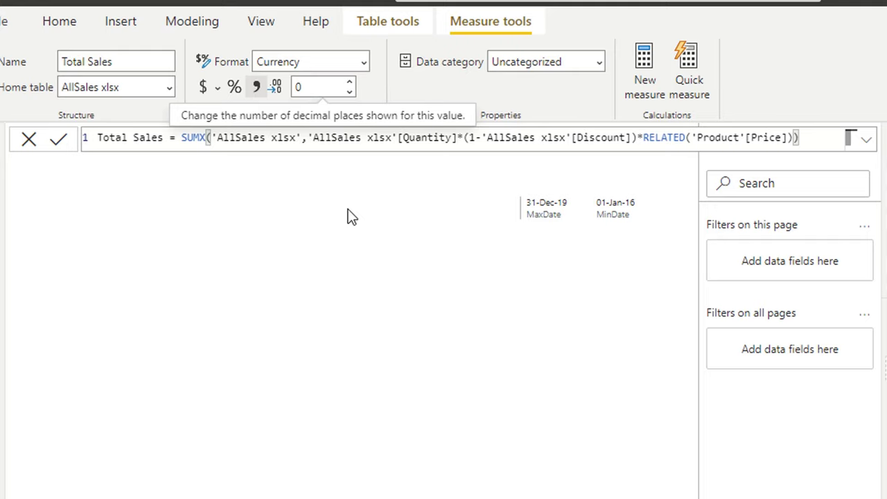
Step: Create a new measure named Avg Price that starts with DIVIDE and uses [Total Sales] as the numerator
{"action": "left_click", "coordinate": [654, 96]}
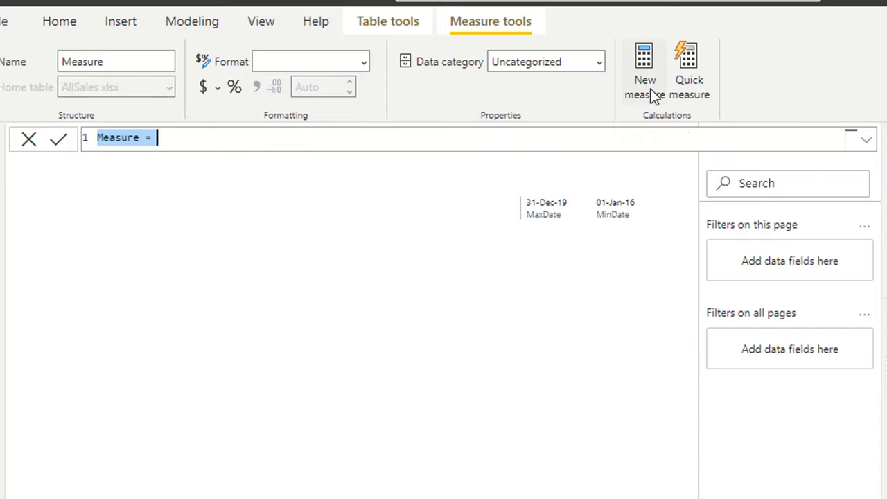
{"action": "type", "text": "Avg Price = "}
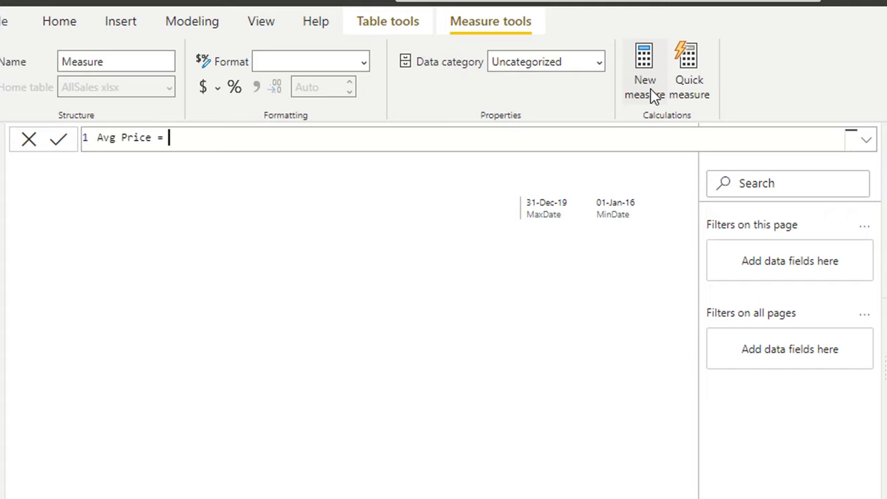
{"action": "type", "text": "Div"}
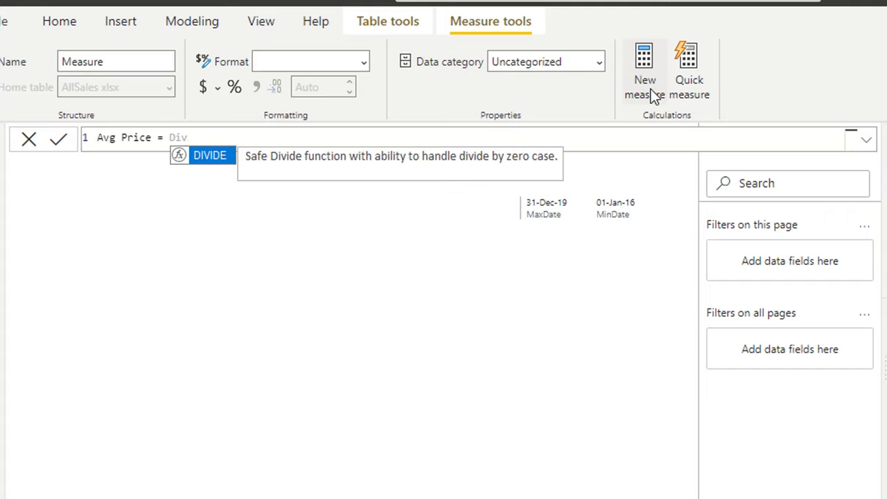
{"action": "key", "text": "Tab"}
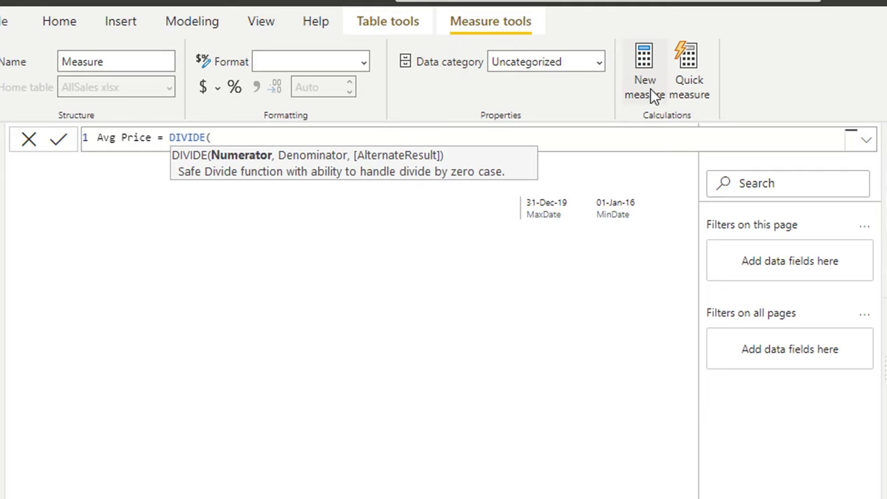
{"action": "type", "text": "["}
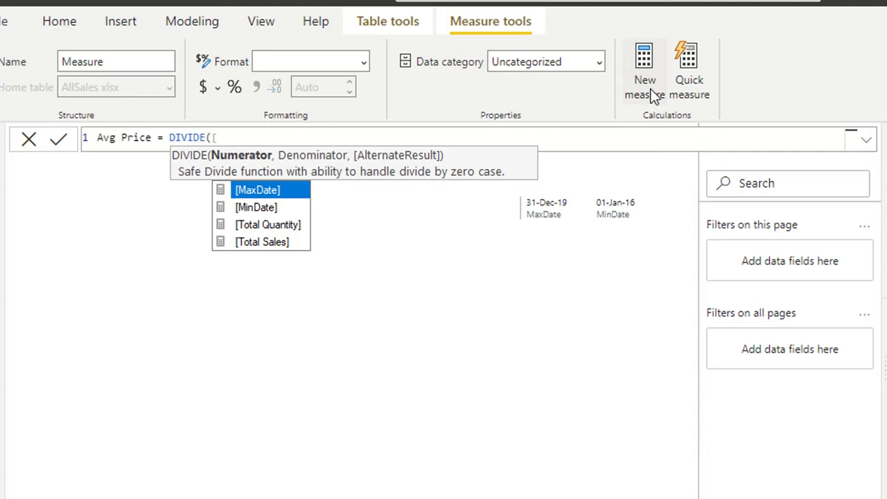
{"action": "key", "text": "Down"}
{"action": "key", "text": "Down"}
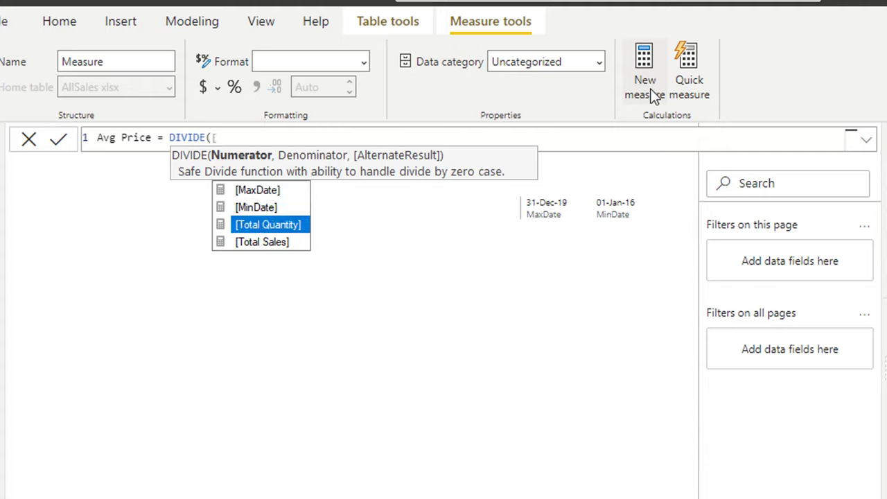
{"action": "key", "text": "Down"}
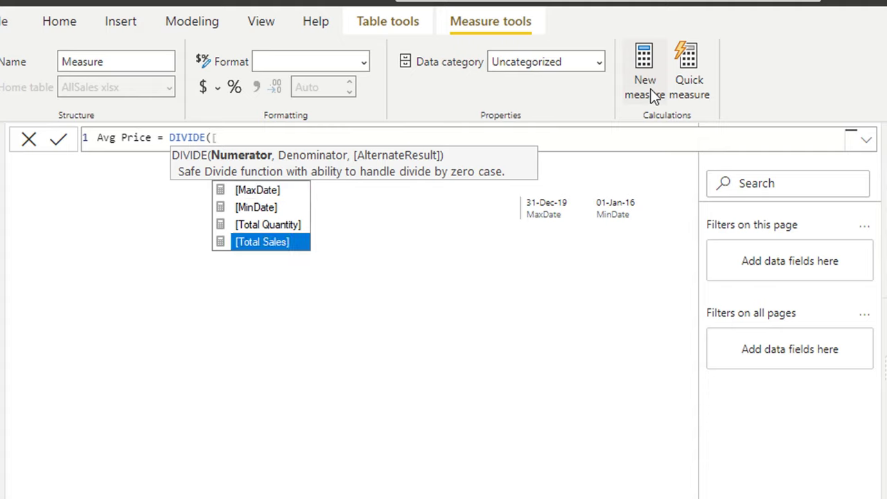
{"action": "key", "text": "Tab"}
{"action": "type", "text": ","}
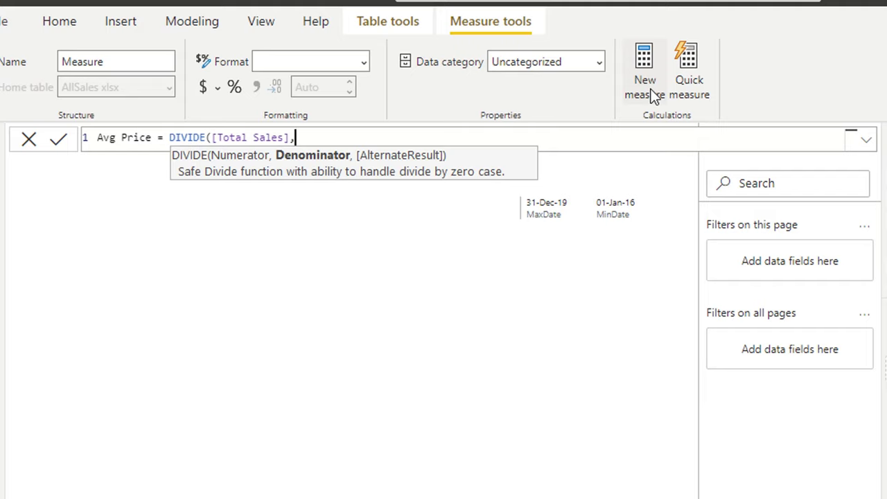
Step: Complete the Avg Price formula with denominator [Total Quantity] and alternate result 0, commit it and choose the measure's display format
{"action": "type", "text": "["}
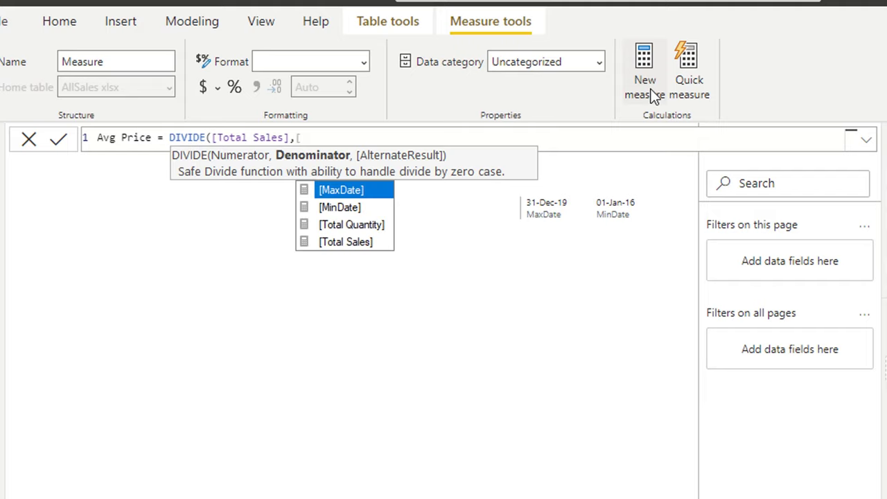
{"action": "key", "text": "Down"}
{"action": "key", "text": "Down"}
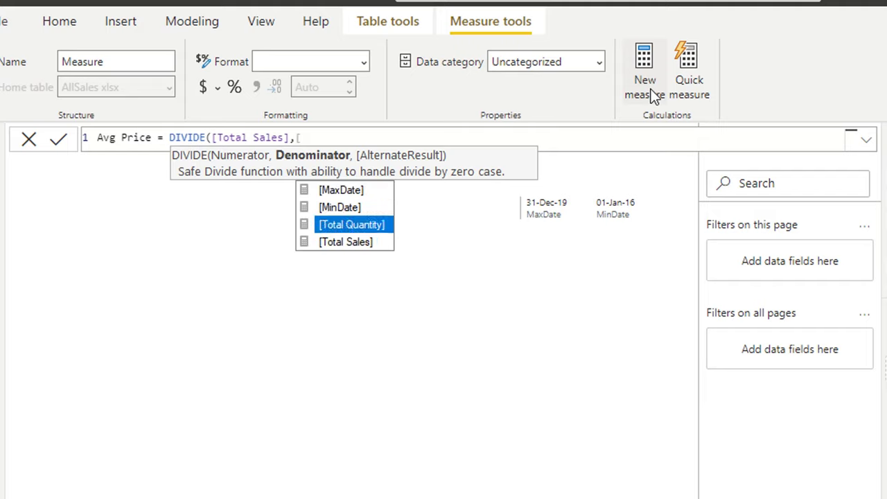
{"action": "key", "text": "Tab"}
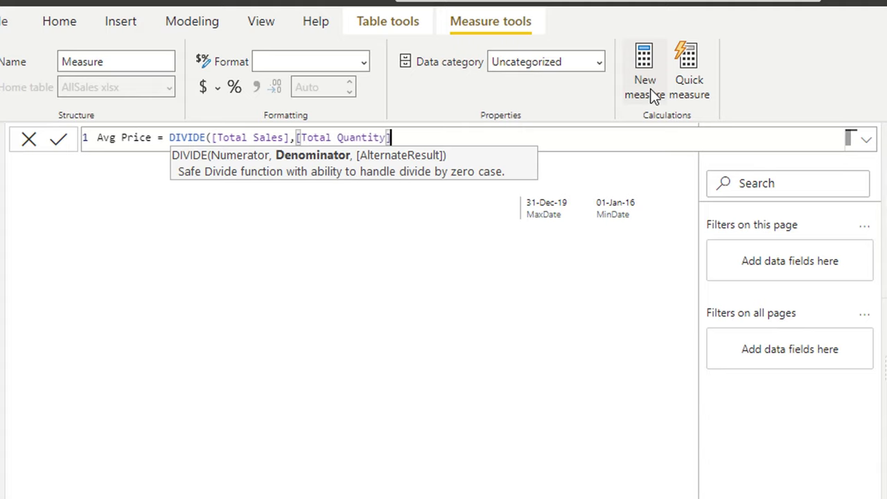
{"action": "type", "text": ",0"}
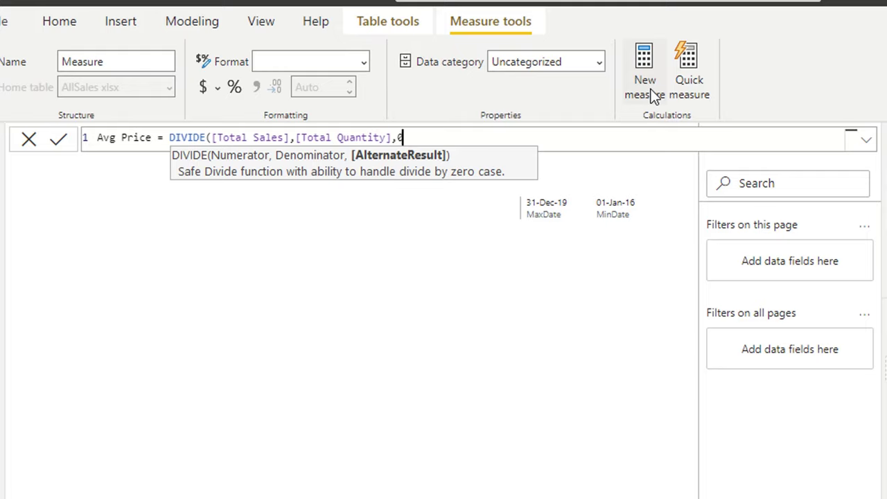
{"action": "type", "text": ")"}
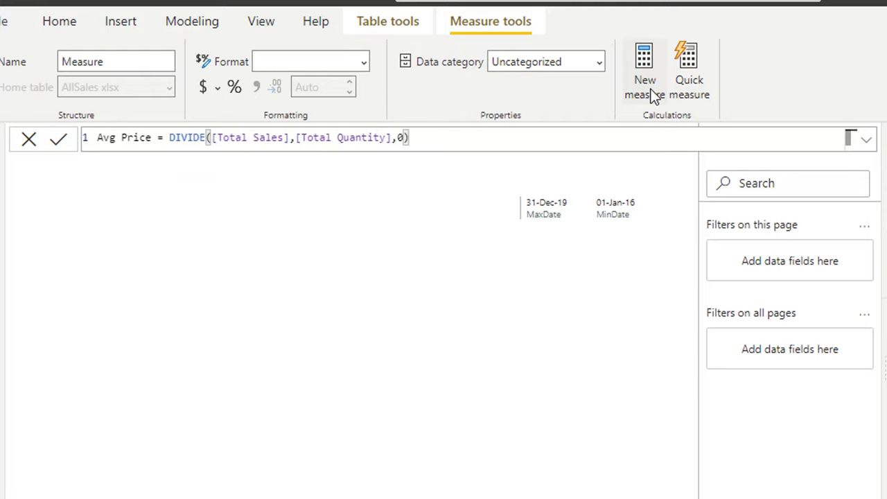
{"action": "left_click", "coordinate": [61, 142]}
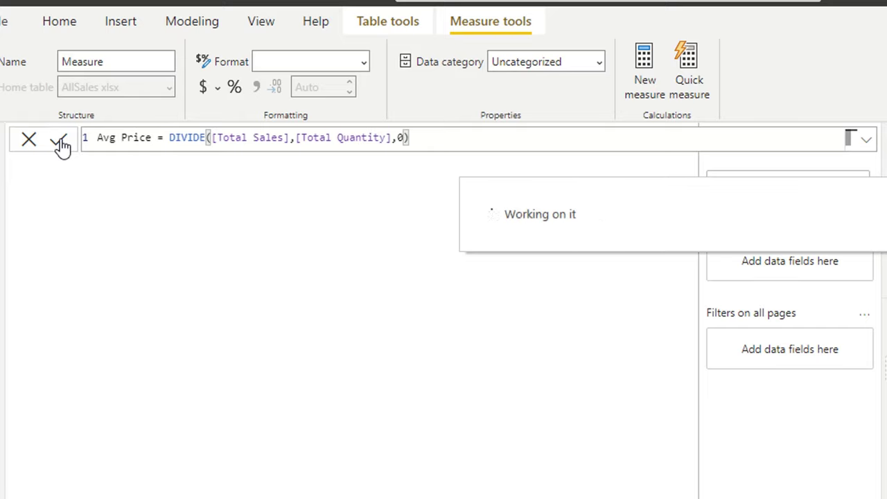
{"action": "left_click", "coordinate": [366, 67]}
{"action": "left_click", "coordinate": [326, 114]}
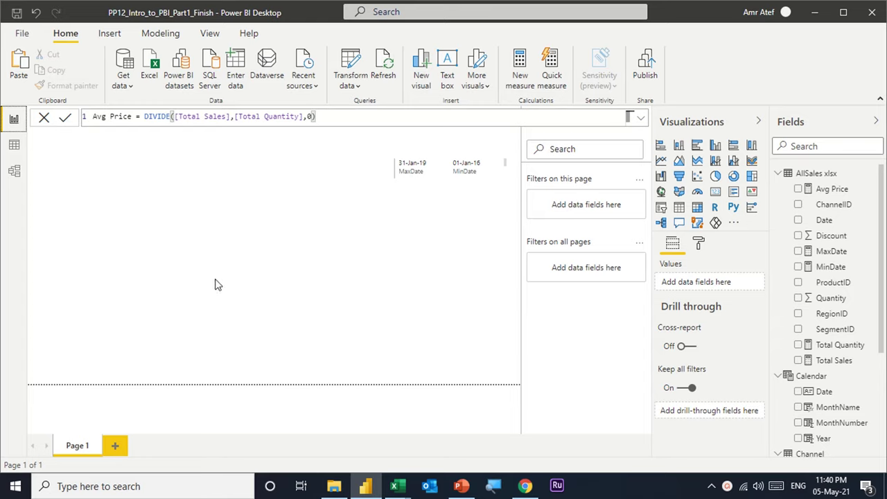
Step: Review the tables and relationships in the model diagram, and compare them with the field list of the report view
{"action": "left_click", "coordinate": [14, 175]}
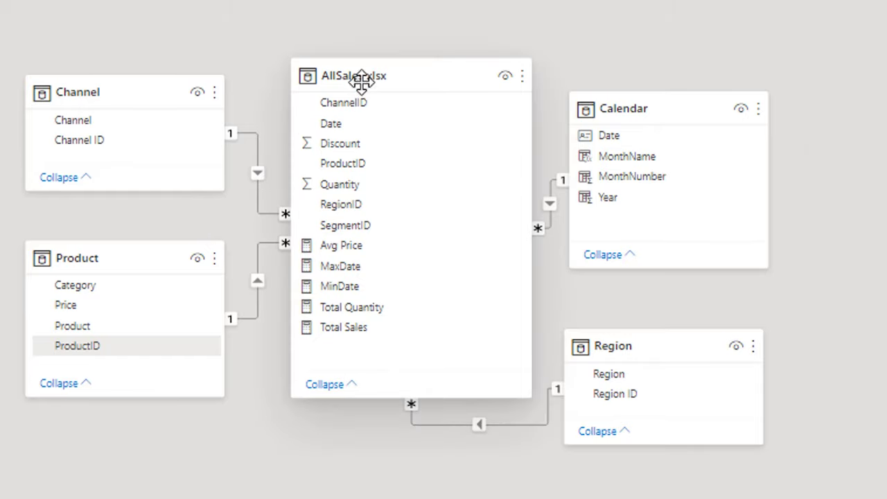
{"action": "mouse_move", "coordinate": [364, 78]}
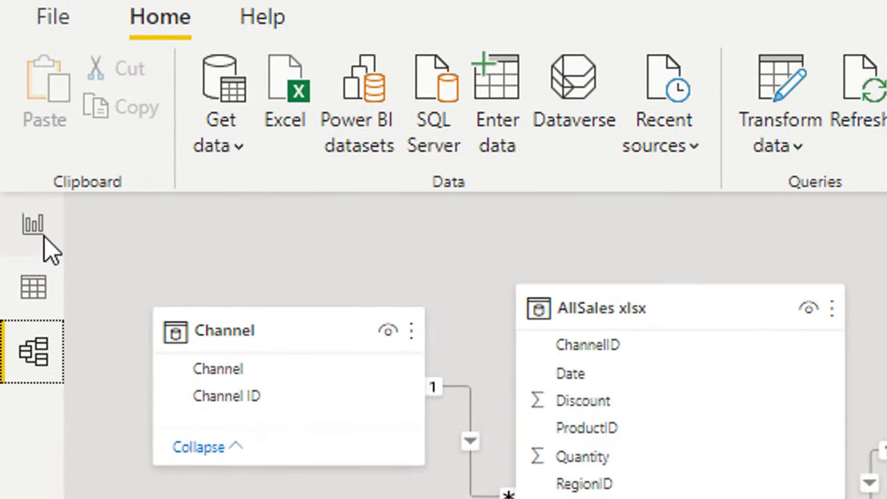
{"action": "left_click", "coordinate": [42, 232]}
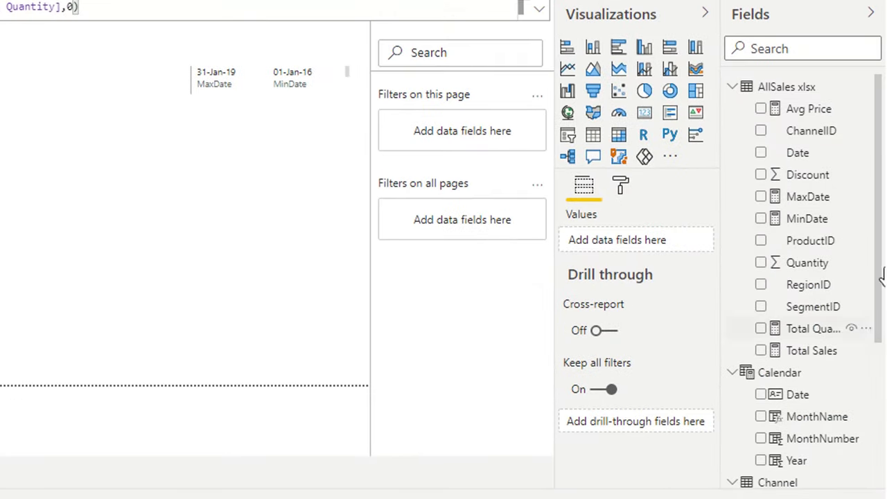
{"action": "scroll", "coordinate": [879, 231], "scroll_direction": "down", "scroll_amount": 3}
{"action": "scroll", "coordinate": [881, 228], "scroll_direction": "up", "scroll_amount": 3}
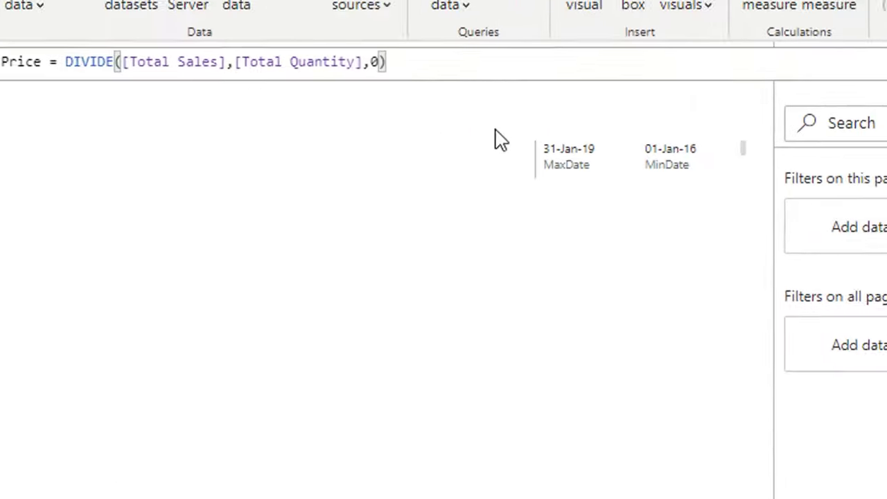
Step: In the model diagram, hide the Date and MonthNumber fields of the Calendar table from the report view
{"action": "left_click", "coordinate": [51, 279]}
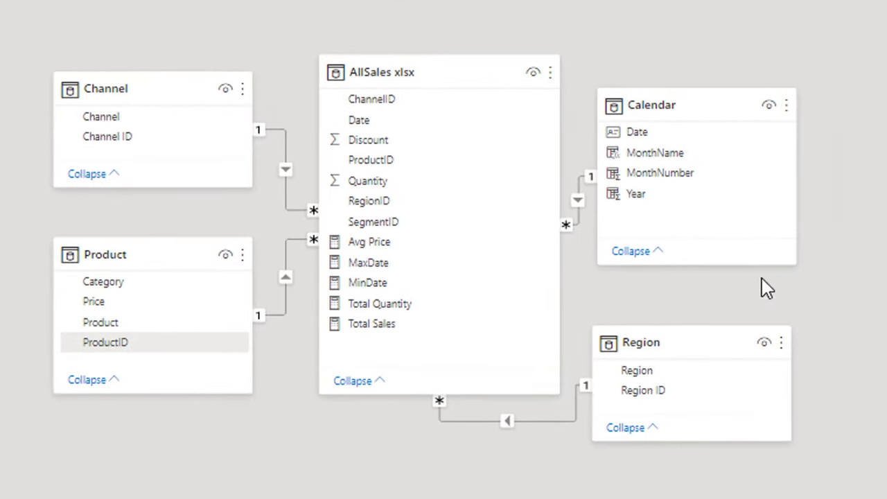
{"action": "left_click", "coordinate": [646, 140]}
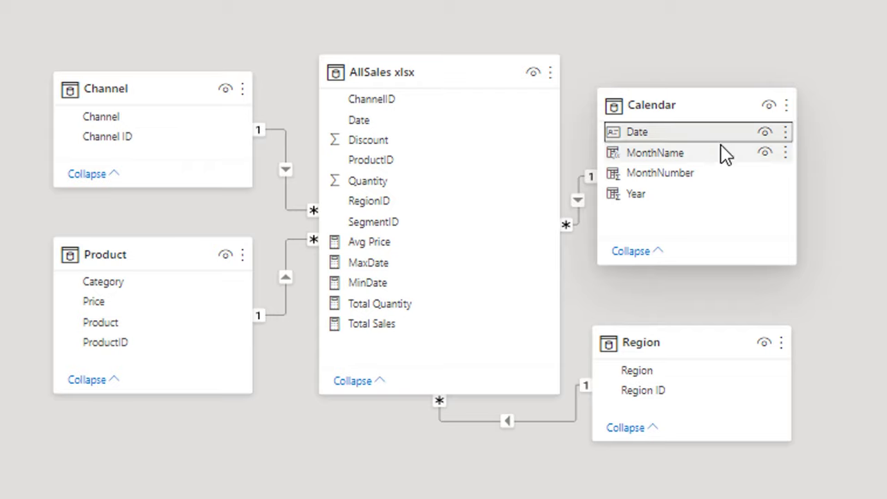
{"action": "left_click", "coordinate": [765, 133]}
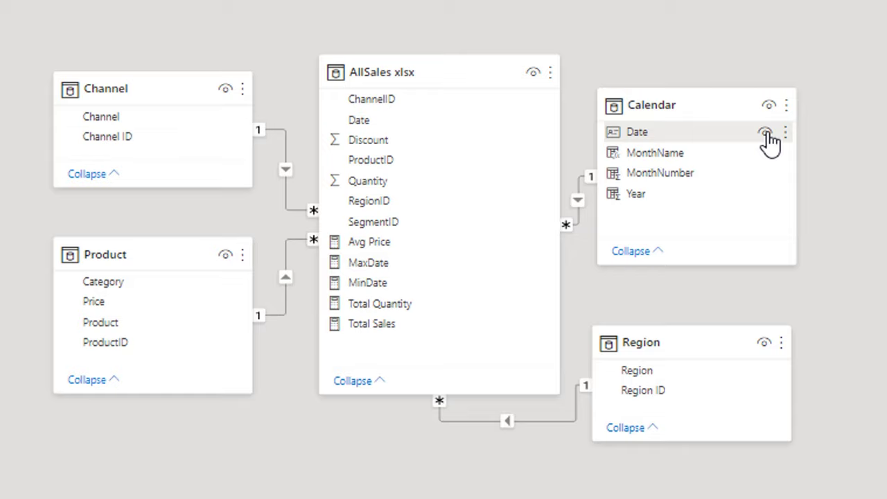
{"action": "left_click", "coordinate": [766, 133]}
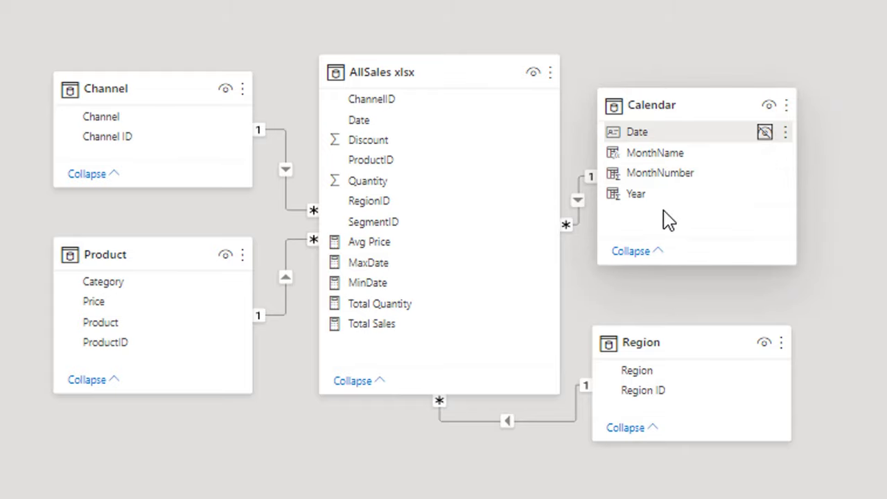
{"action": "left_click", "coordinate": [764, 174]}
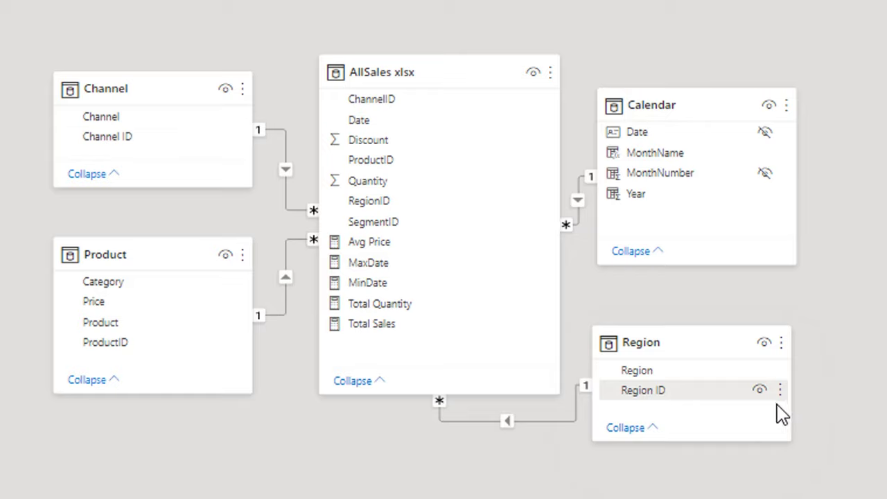
Step: Hide Region ID in the Region table and Channel ID in the Channel table, and select the Price field in Product
{"action": "left_click", "coordinate": [760, 390]}
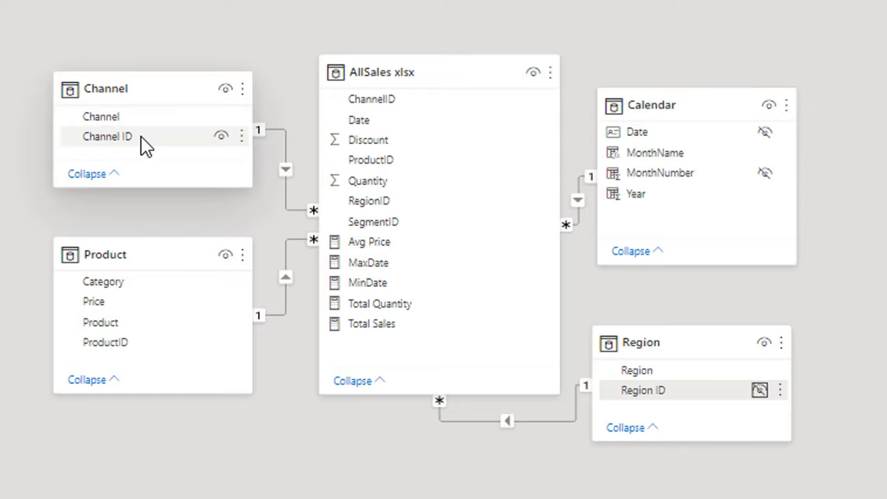
{"action": "left_click", "coordinate": [221, 136]}
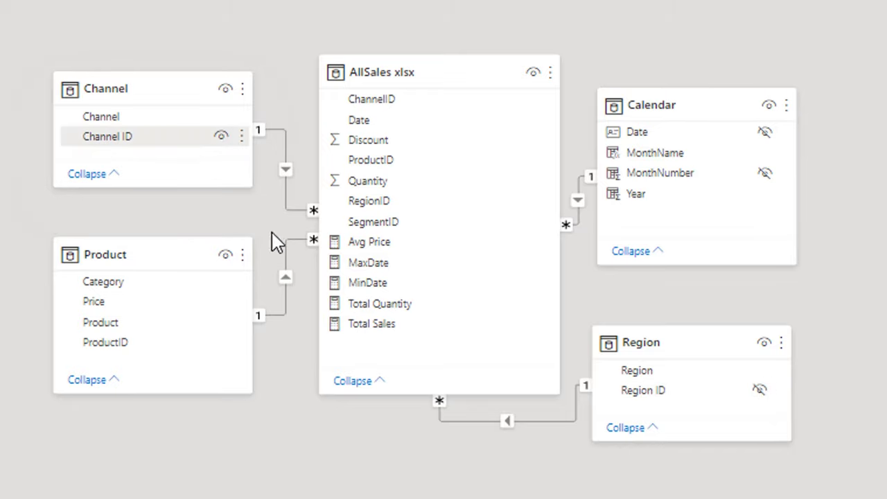
{"action": "left_click", "coordinate": [135, 309]}
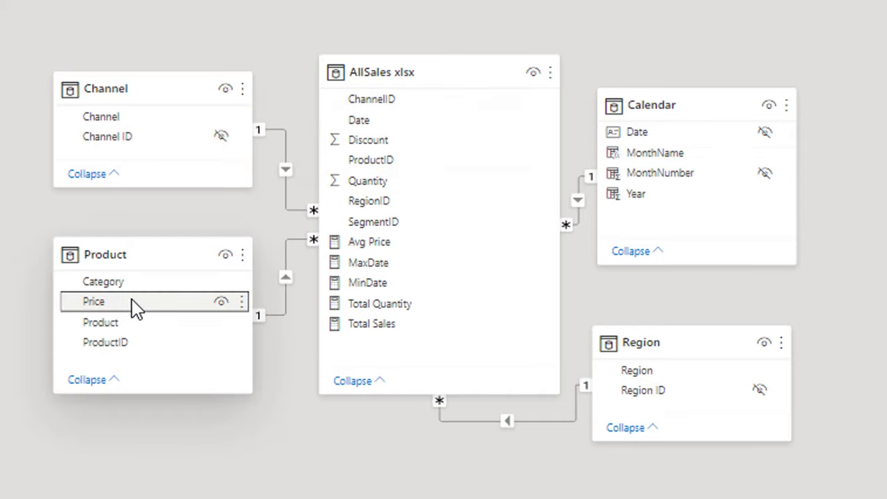
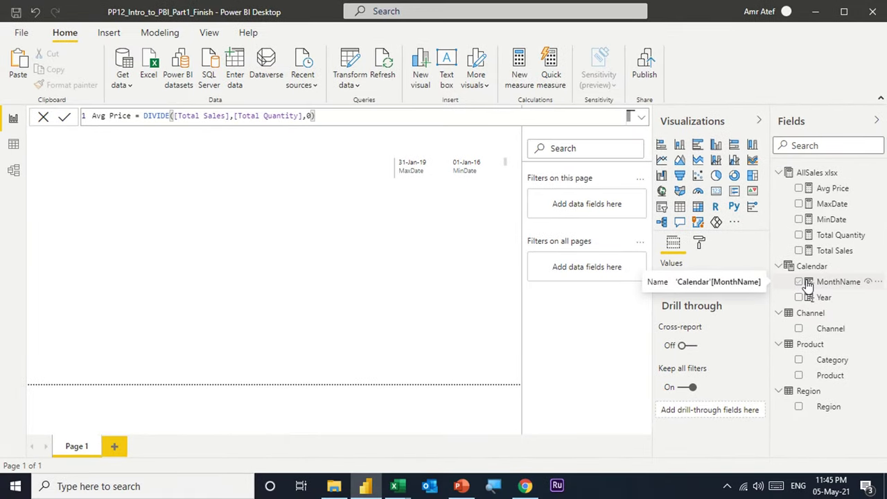
Step: Add a table visual listing Calendar's MonthName to the blank area of the report page and enlarge it
{"action": "left_click_drag", "start_coordinate": [806, 283], "coordinate": [139, 311]}
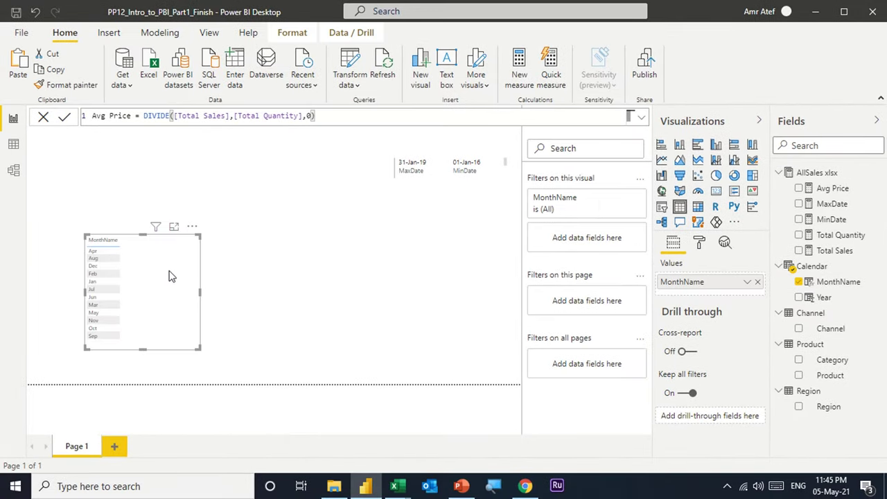
{"action": "left_click_drag", "start_coordinate": [199, 239], "coordinate": [238, 215]}
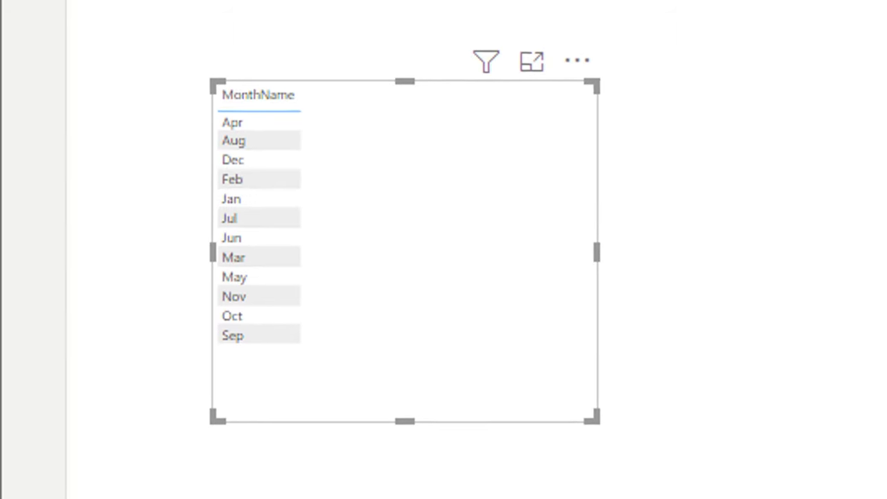
Step: Sort the Calendar table's MonthName column by MonthNumber in the data view and return to the report page
{"action": "left_click", "coordinate": [29, 63]}
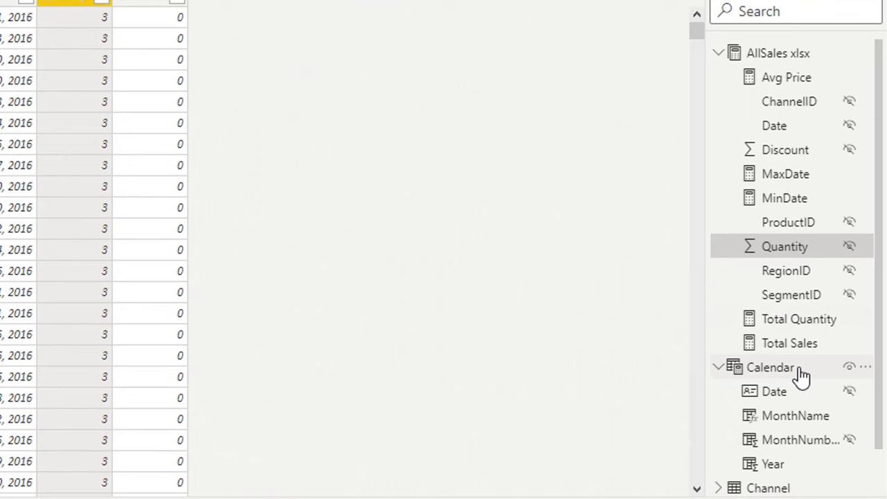
{"action": "left_click", "coordinate": [801, 374]}
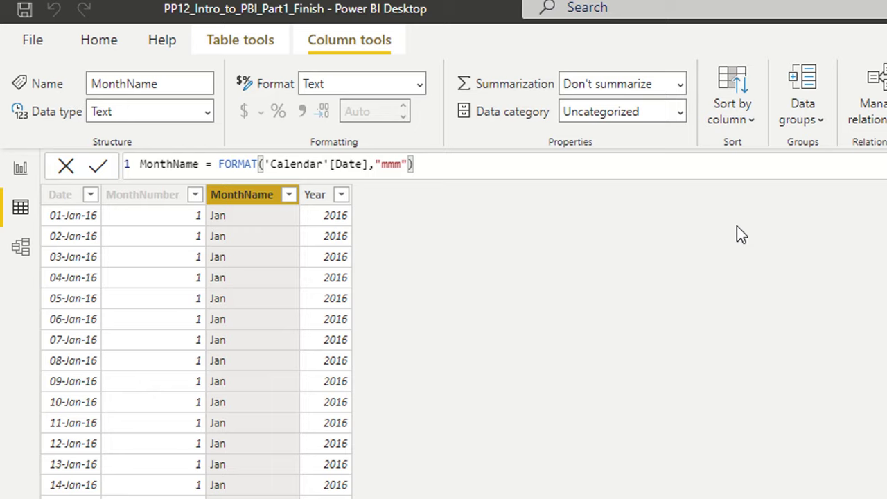
{"action": "left_click", "coordinate": [732, 111]}
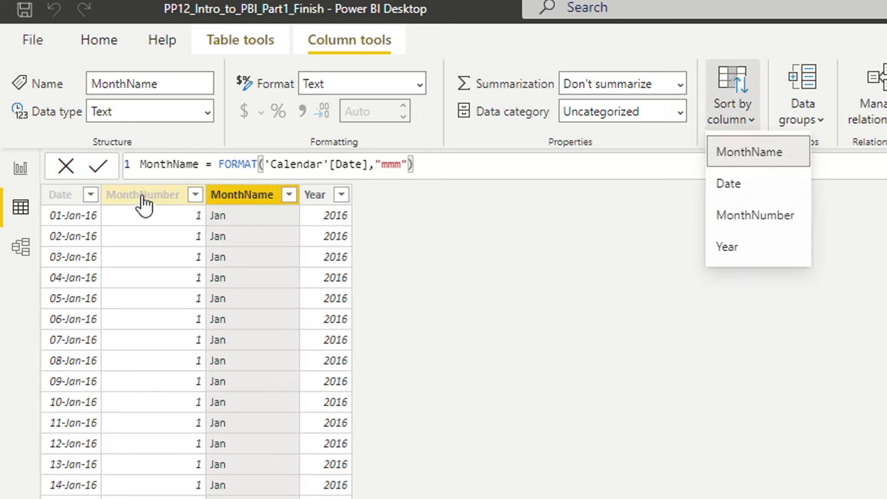
{"action": "left_click", "coordinate": [740, 219]}
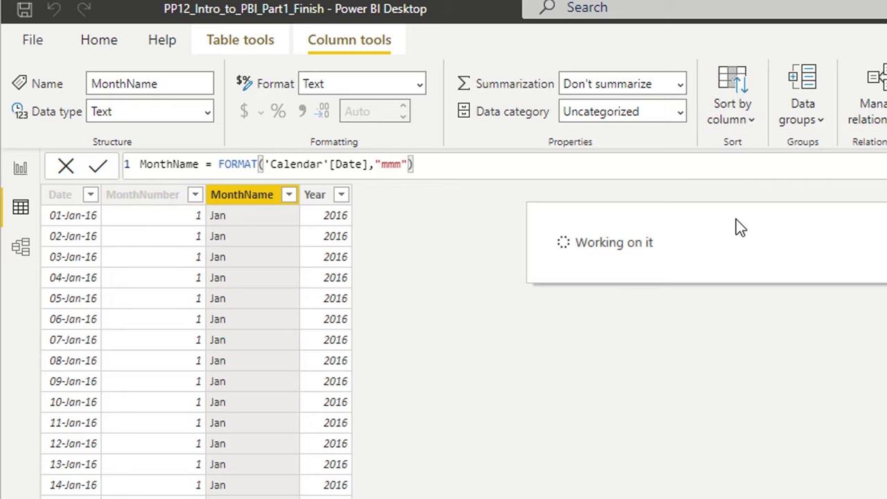
{"action": "left_click", "coordinate": [21, 172]}
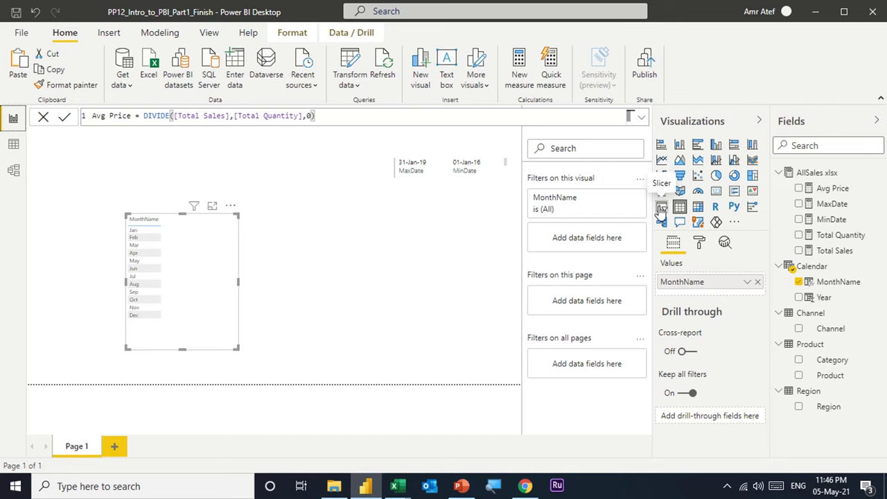
Step: Convert the MonthName table visual to a slicer, shrink it to fit the month list, and move it beside the date card
{"action": "left_click", "coordinate": [662, 209]}
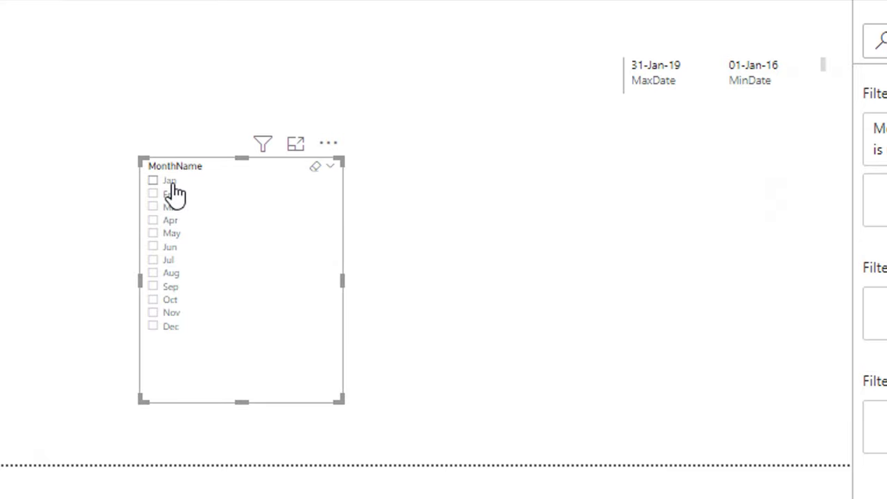
{"action": "left_click_drag", "start_coordinate": [339, 400], "coordinate": [241, 356]}
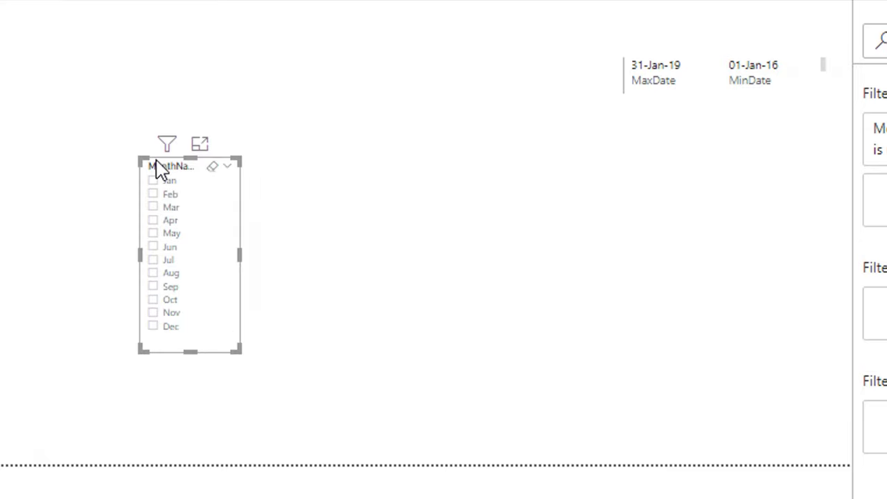
{"action": "left_click_drag", "start_coordinate": [156, 160], "coordinate": [414, 94]}
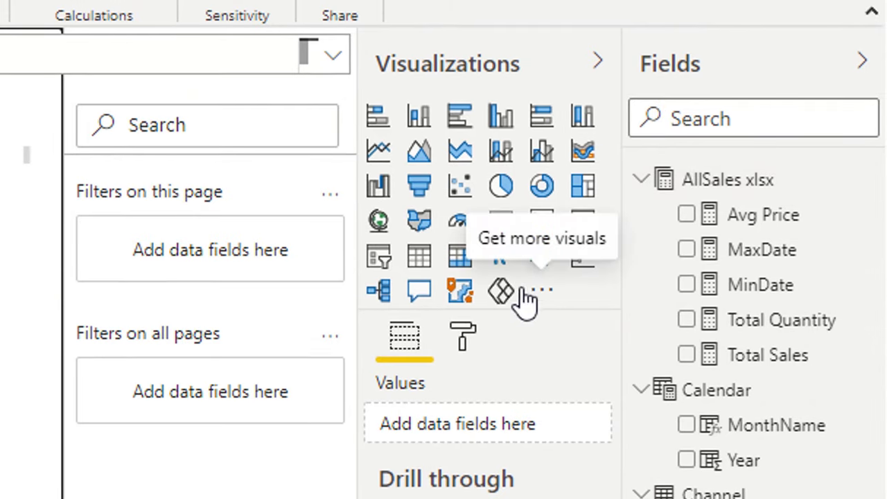
Step: Add an empty matrix visual, enlarge it, and place it in the upper-left corner of the report page
{"action": "left_click", "coordinate": [461, 257]}
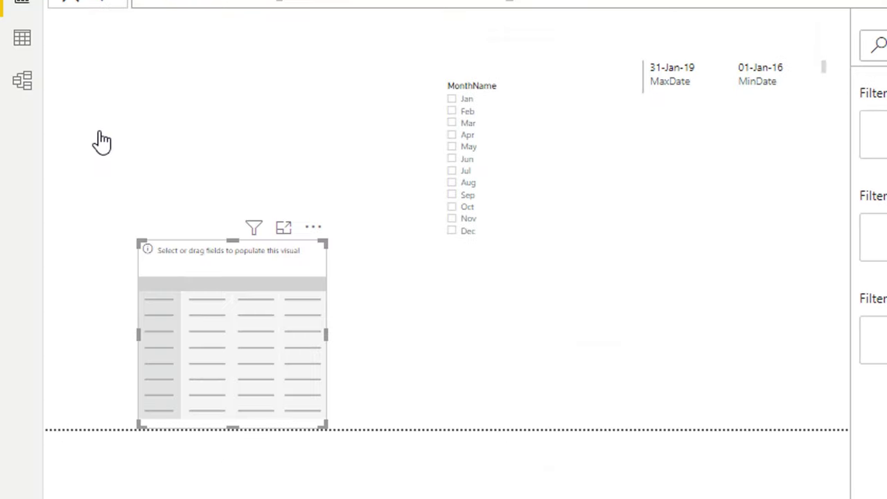
{"action": "left_click_drag", "start_coordinate": [141, 243], "coordinate": [54, 75]}
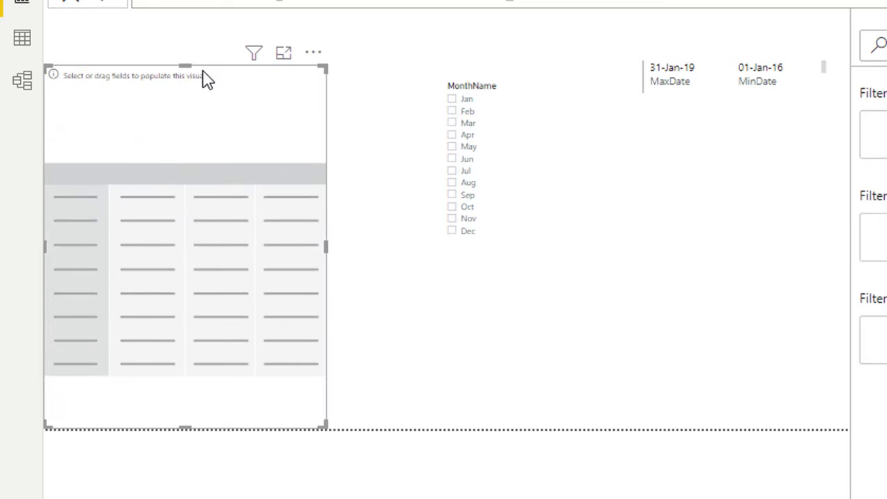
{"action": "left_click_drag", "start_coordinate": [206, 82], "coordinate": [201, 47]}
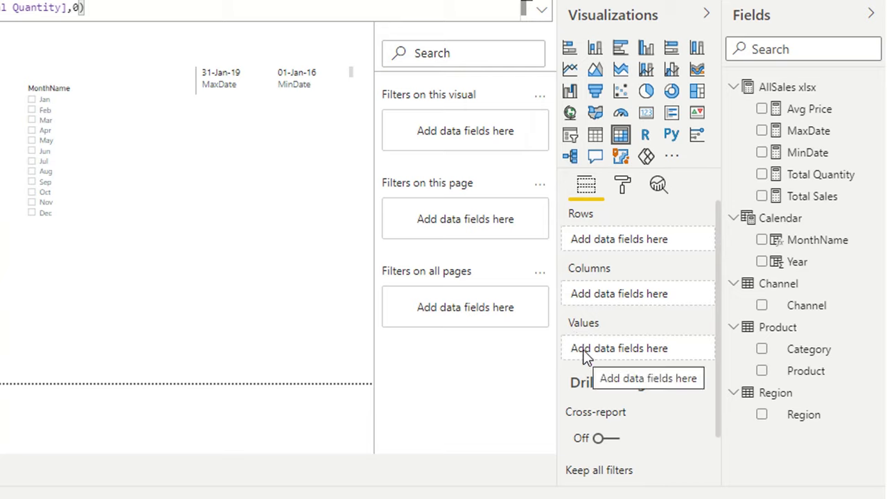
Step: Add Category and Product as the matrix rows, with Product below Category, and expand all row levels
{"action": "left_click_drag", "start_coordinate": [797, 349], "coordinate": [645, 247]}
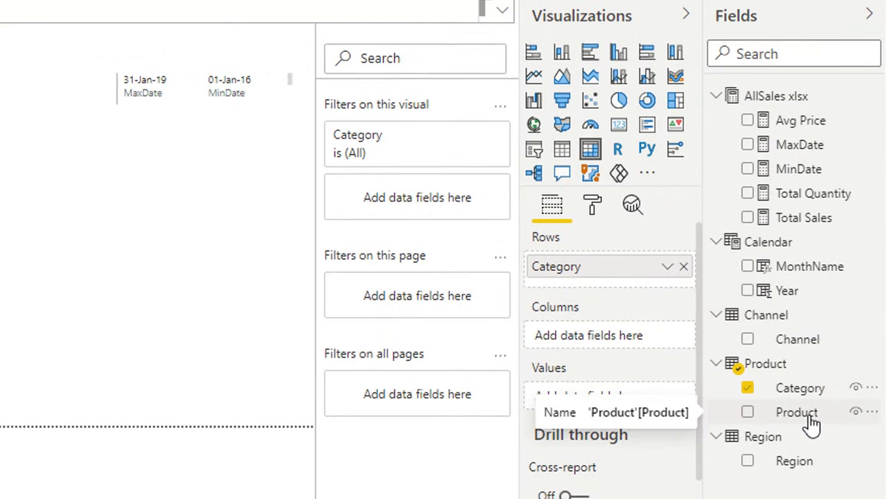
{"action": "left_click_drag", "start_coordinate": [812, 424], "coordinate": [627, 269]}
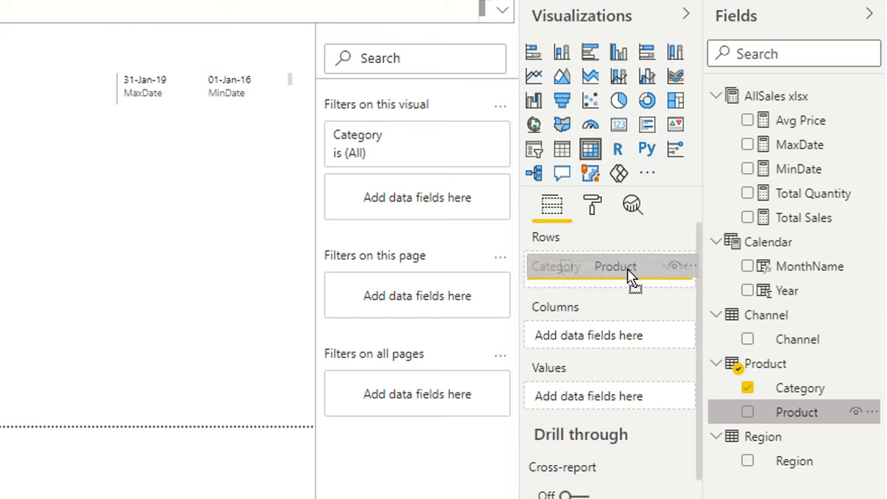
{"action": "mouse_move", "coordinate": [627, 269]}
{"action": "left_mouse_down"}
{"action": "mouse_move", "coordinate": [626, 289]}
{"action": "mouse_move", "coordinate": [626, 276]}
{"action": "left_mouse_up"}
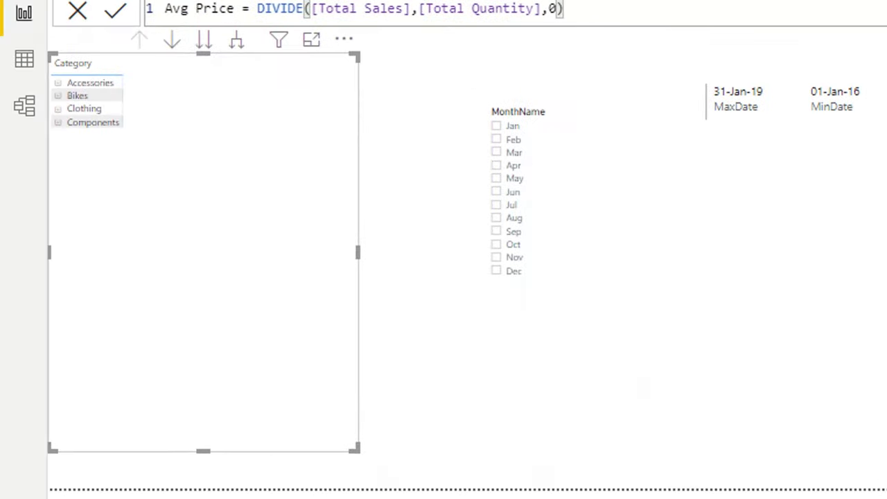
{"action": "left_click", "coordinate": [77, 98]}
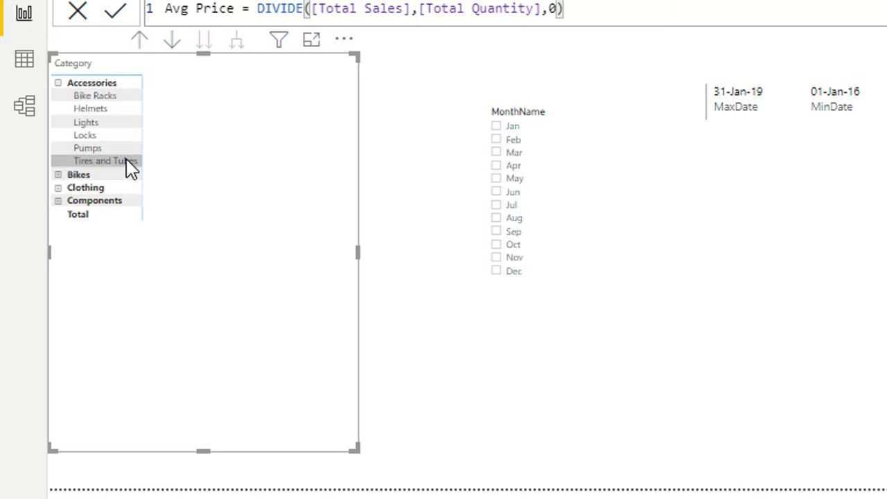
{"action": "right_click", "coordinate": [99, 88]}
{"action": "mouse_move", "coordinate": [169, 104]}
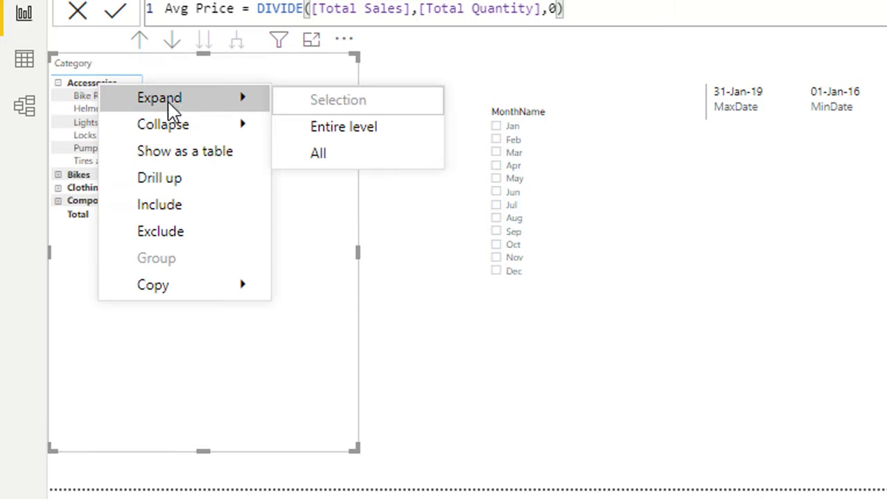
{"action": "left_click", "coordinate": [342, 155]}
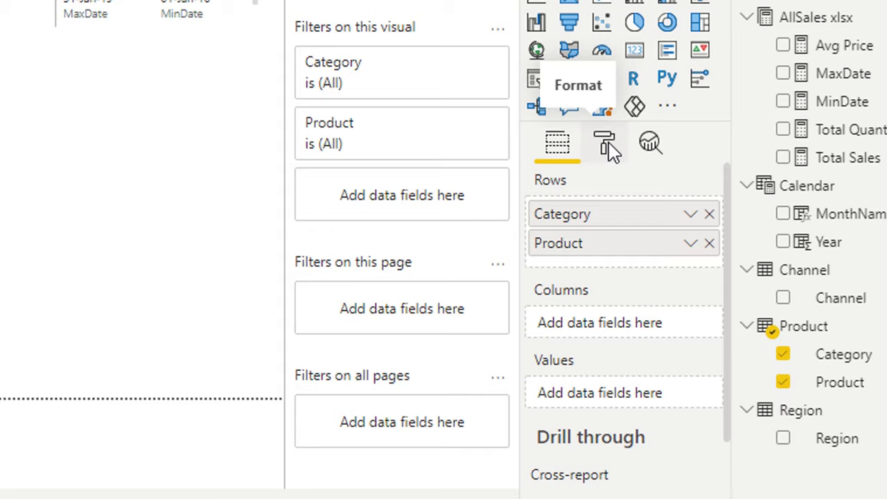
Step: Set the text size of the matrix row headers to 12 pt
{"action": "left_click", "coordinate": [606, 146]}
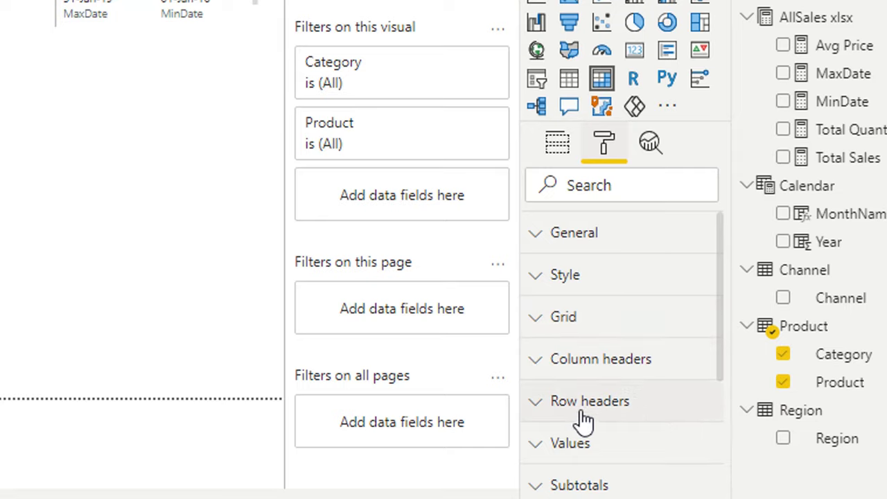
{"action": "left_click", "coordinate": [541, 418]}
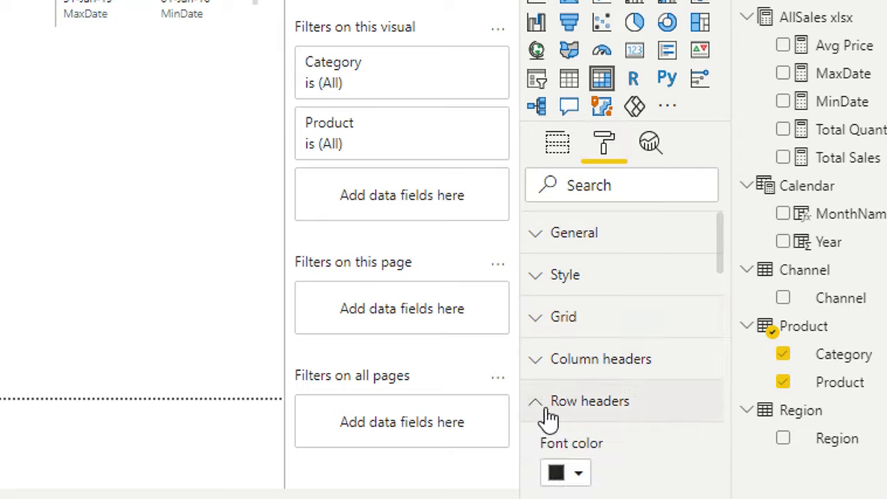
{"action": "scroll", "coordinate": [548, 416], "scroll_direction": "down", "scroll_amount": 3}
{"action": "scroll", "coordinate": [549, 416], "scroll_direction": "down", "scroll_amount": 3}
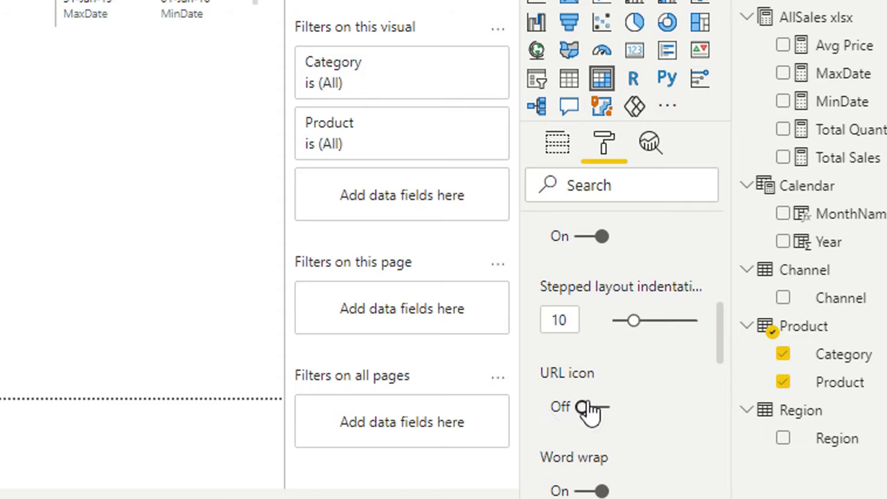
{"action": "scroll", "coordinate": [587, 410], "scroll_direction": "down", "scroll_amount": 3}
{"action": "scroll", "coordinate": [590, 411], "scroll_direction": "down", "scroll_amount": 3}
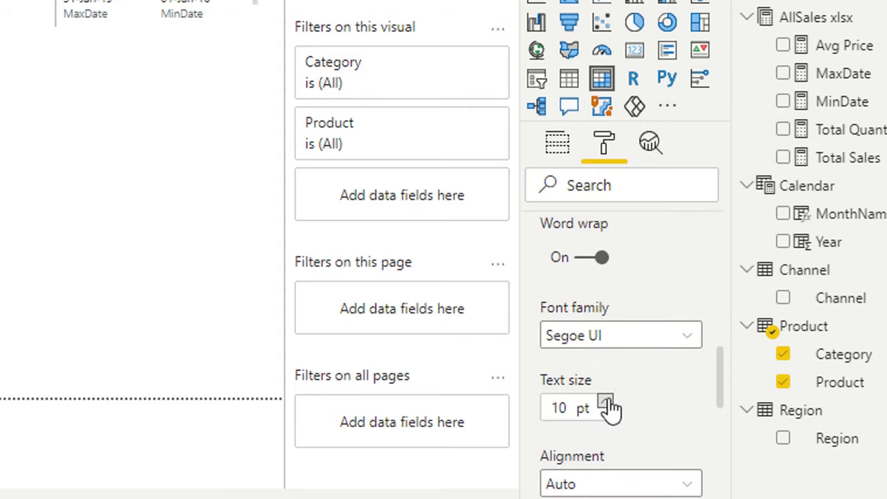
{"action": "left_click", "coordinate": [606, 403]}
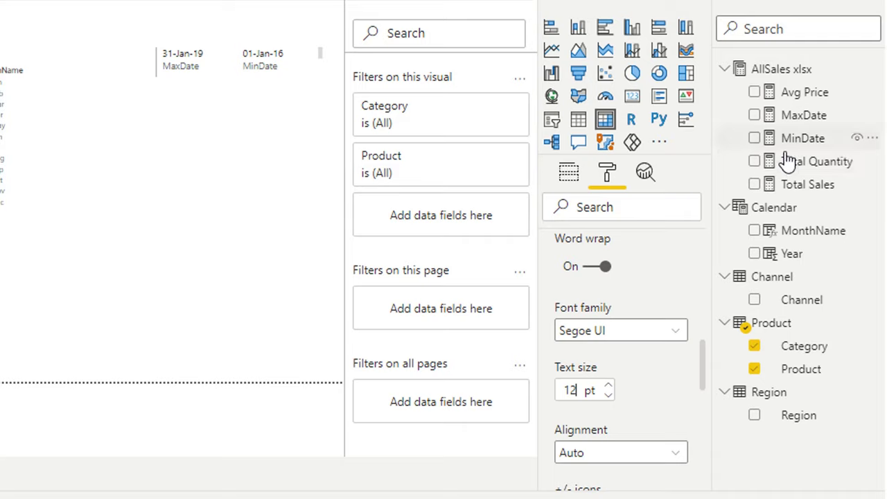
Step: Add the Total Quantity measure to the matrix values and set the values' text size to 12 pt
{"action": "left_click", "coordinate": [568, 173]}
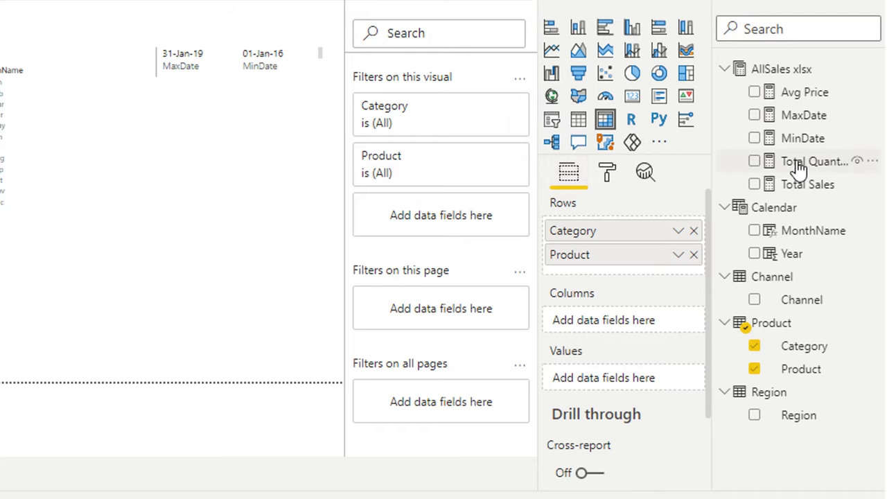
{"action": "left_click_drag", "start_coordinate": [801, 162], "coordinate": [629, 387]}
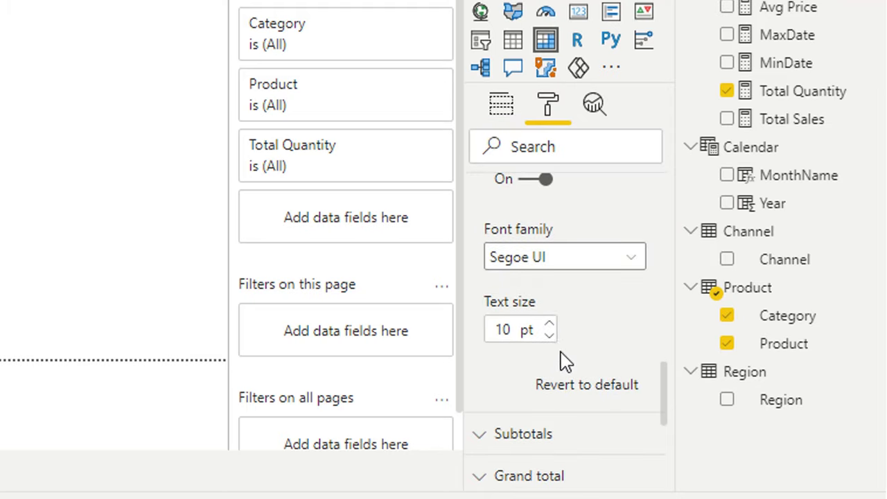
{"action": "left_click", "coordinate": [549, 325]}
{"action": "left_click", "coordinate": [548, 326]}
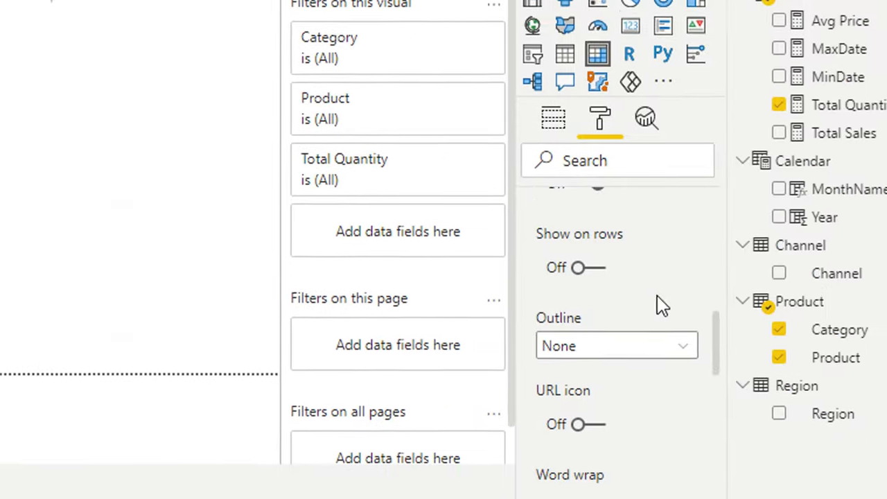
Step: Set the text size of the matrix column headers to 12 pt
{"action": "left_click", "coordinate": [527, 284]}
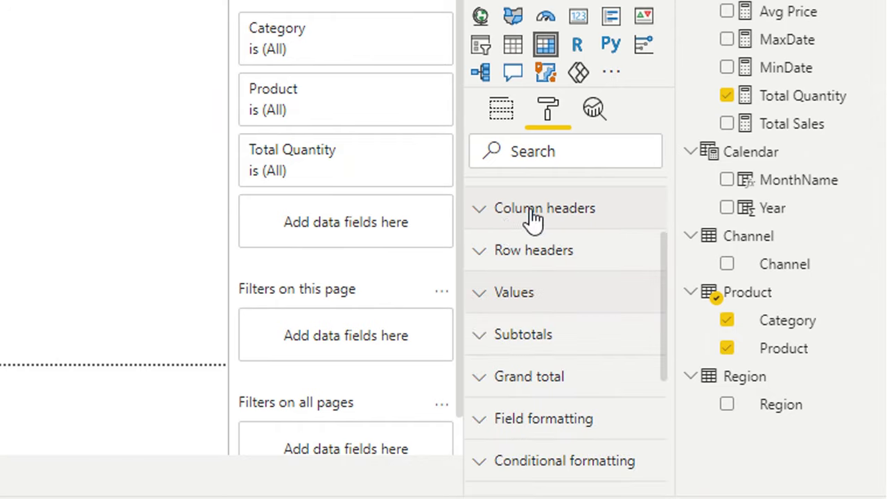
{"action": "left_click", "coordinate": [487, 220]}
{"action": "scroll", "coordinate": [544, 271], "scroll_direction": "down", "scroll_amount": 5}
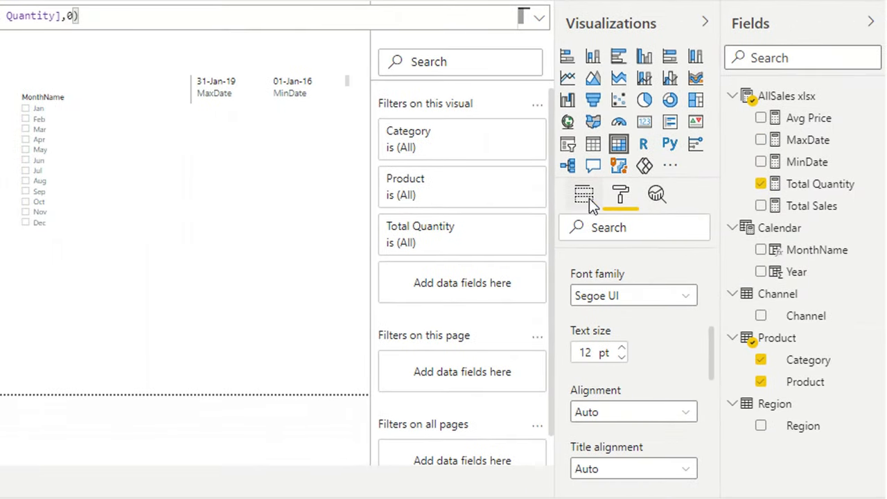
Step: Add the Total Sales and Avg Price measures to the matrix values below Total Quantity
{"action": "left_click", "coordinate": [584, 198]}
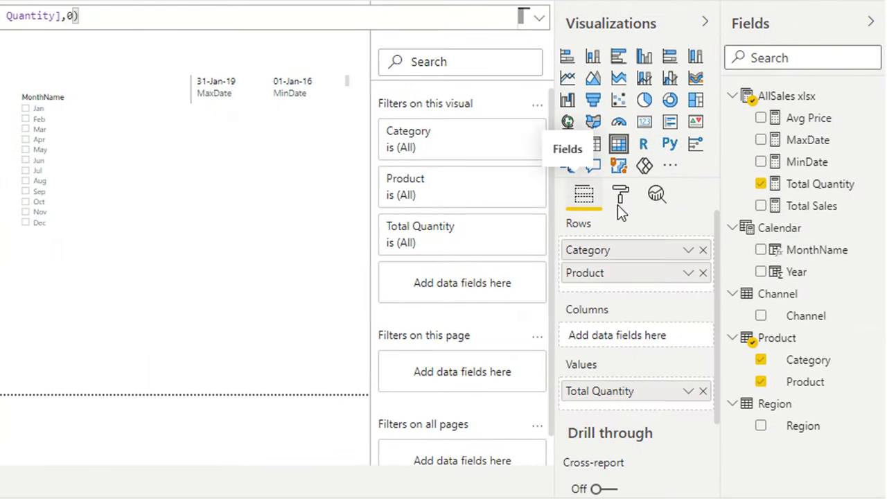
{"action": "left_click_drag", "start_coordinate": [800, 206], "coordinate": [657, 408]}
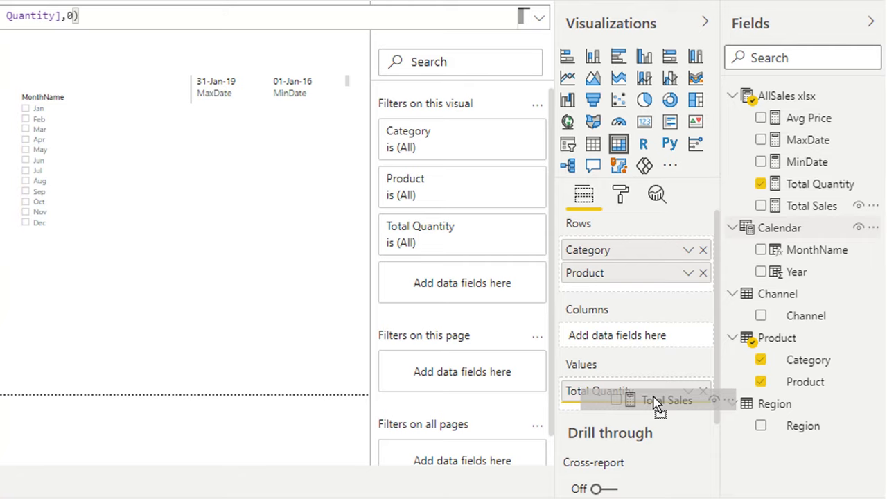
{"action": "left_click_drag", "start_coordinate": [657, 407], "coordinate": [654, 402]}
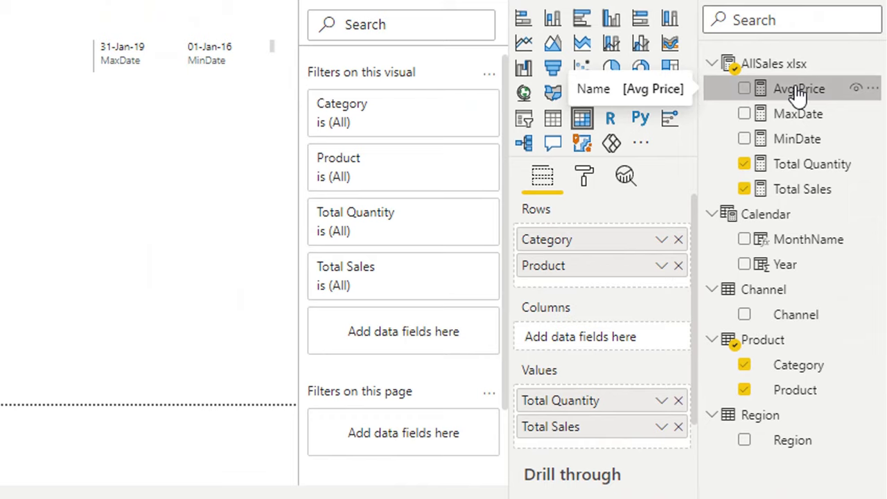
{"action": "left_click_drag", "start_coordinate": [877, 94], "coordinate": [886, 113]}
{"action": "left_click_drag", "start_coordinate": [786, 109], "coordinate": [623, 436]}
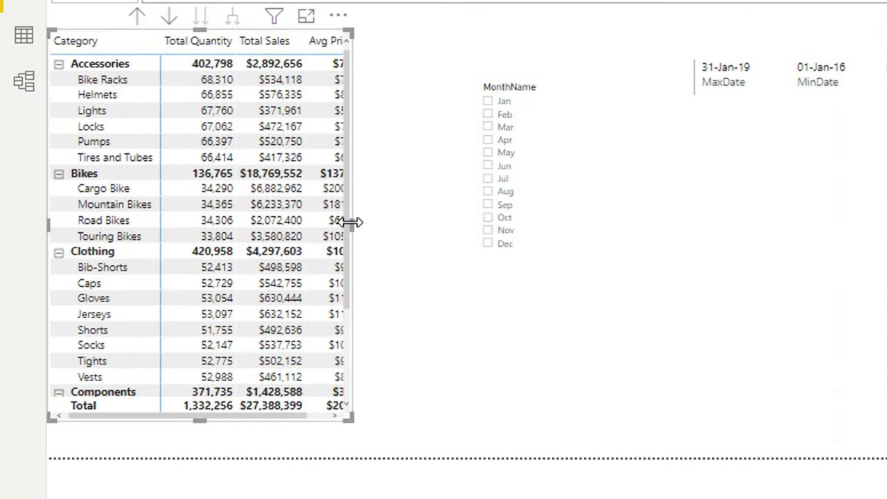
Step: Widen and heighten the matrix so the full Avg Price column fits, and review its rows down to Components
{"action": "left_click_drag", "start_coordinate": [351, 221], "coordinate": [402, 238]}
{"action": "left_click_drag", "start_coordinate": [398, 420], "coordinate": [418, 440]}
{"action": "left_click_drag", "start_coordinate": [416, 238], "coordinate": [411, 358]}
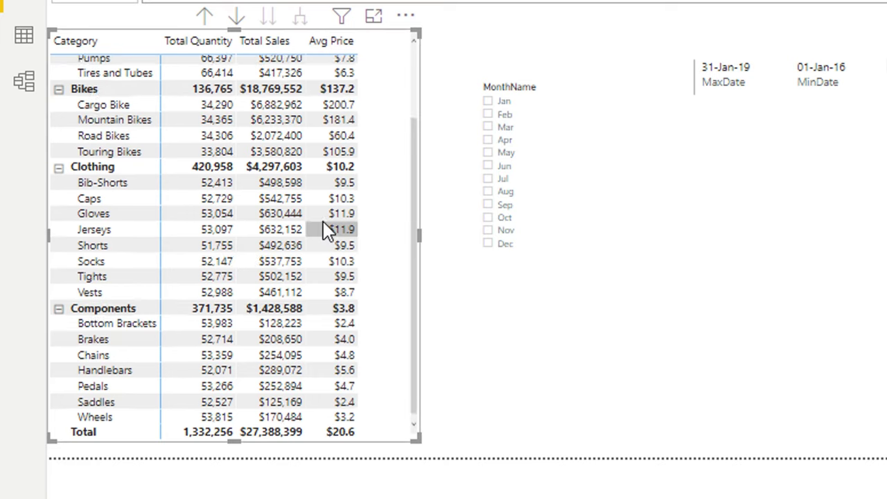
{"action": "scroll", "coordinate": [340, 222], "scroll_direction": "up", "scroll_amount": 2}
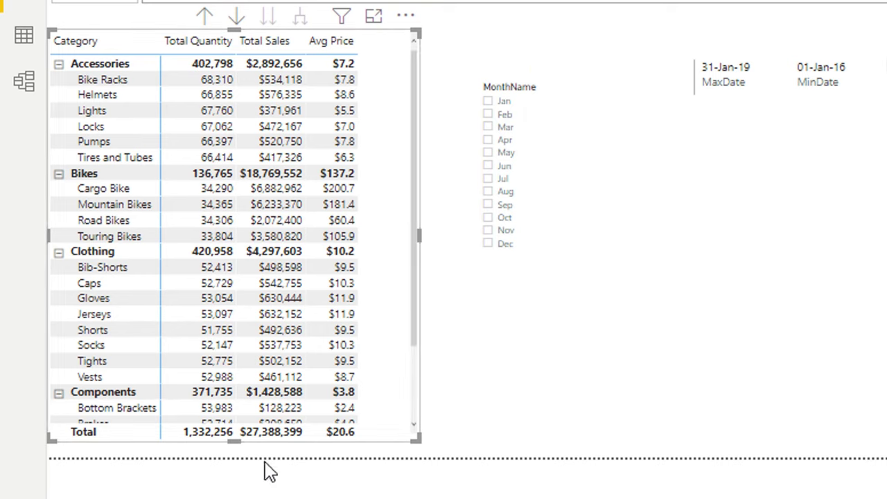
Step: Add Year above MonthName in the month slicer, expand 2019, and filter the page to Jan 2019
{"action": "left_click", "coordinate": [493, 103]}
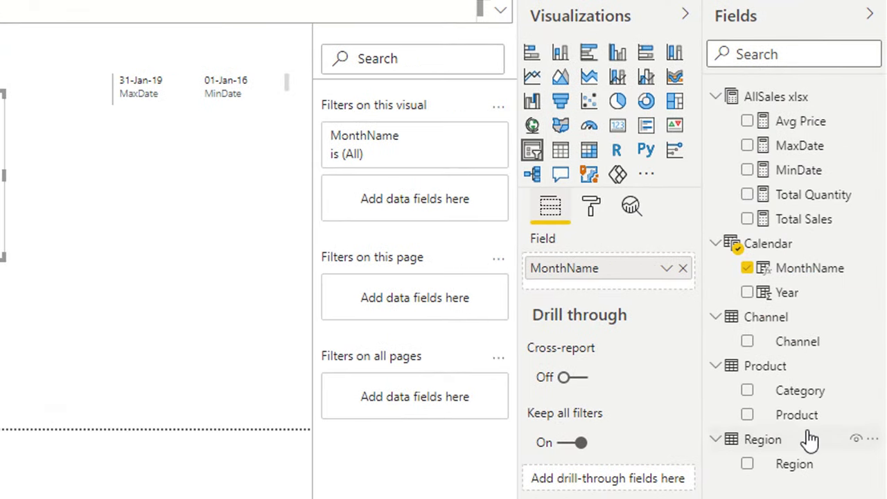
{"action": "left_click_drag", "start_coordinate": [794, 298], "coordinate": [632, 263]}
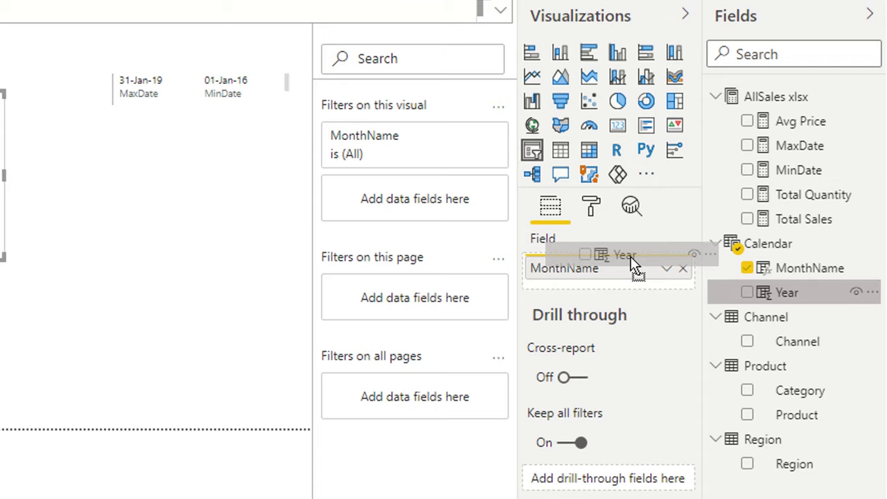
{"action": "left_click_drag", "start_coordinate": [632, 263], "coordinate": [632, 264]}
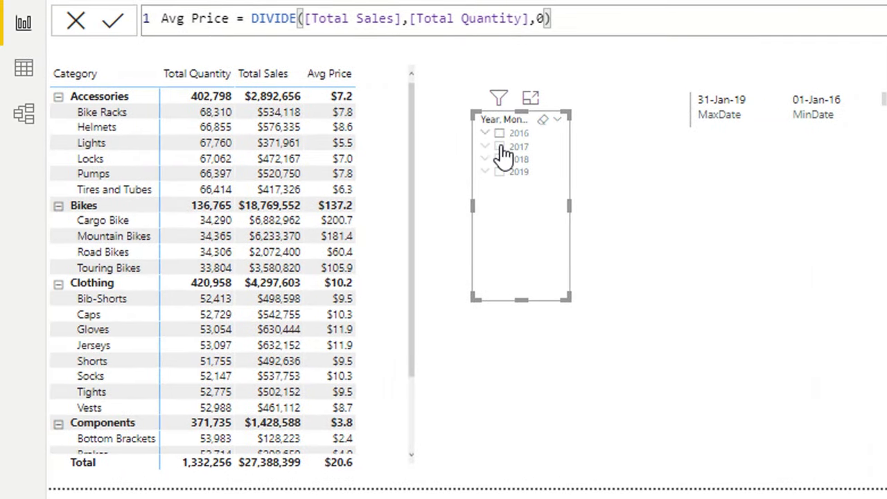
{"action": "left_click", "coordinate": [487, 171]}
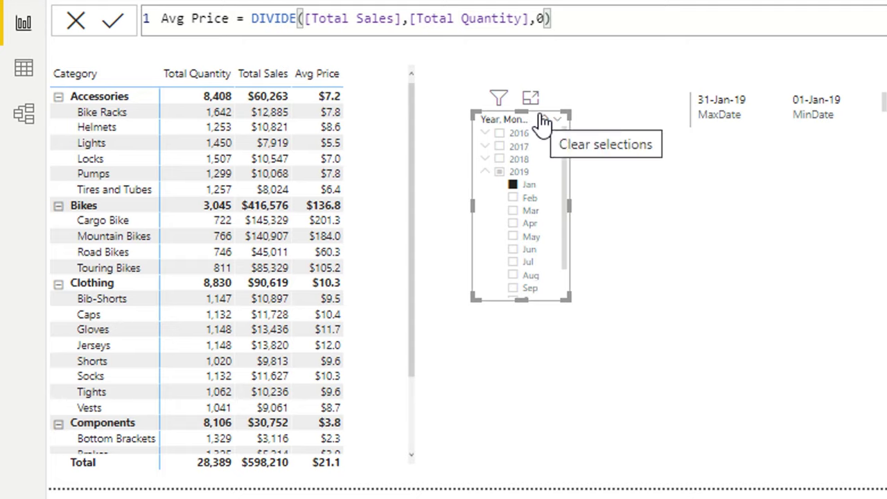
Step: Duplicate the Year and MonthName slicer twice, placing one copy beside the original and the other below the date cards
{"action": "right_click", "coordinate": [543, 121]}
{"action": "mouse_move", "coordinate": [607, 190]}
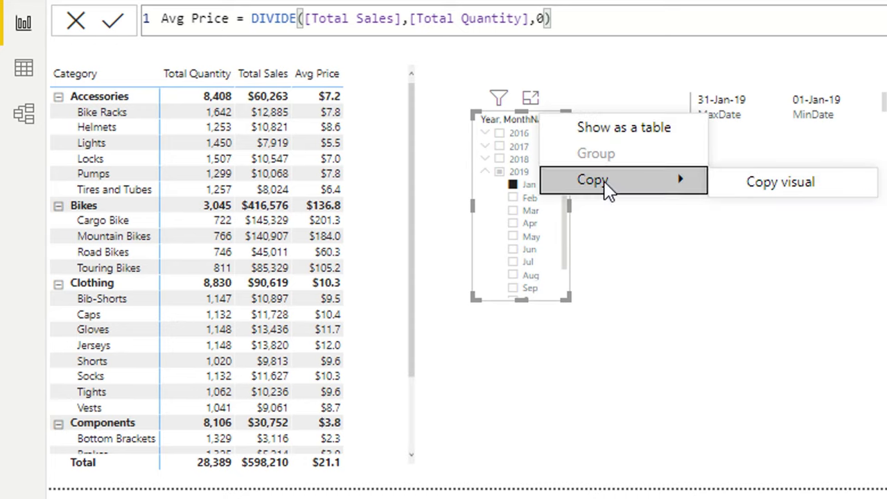
{"action": "left_click", "coordinate": [762, 191]}
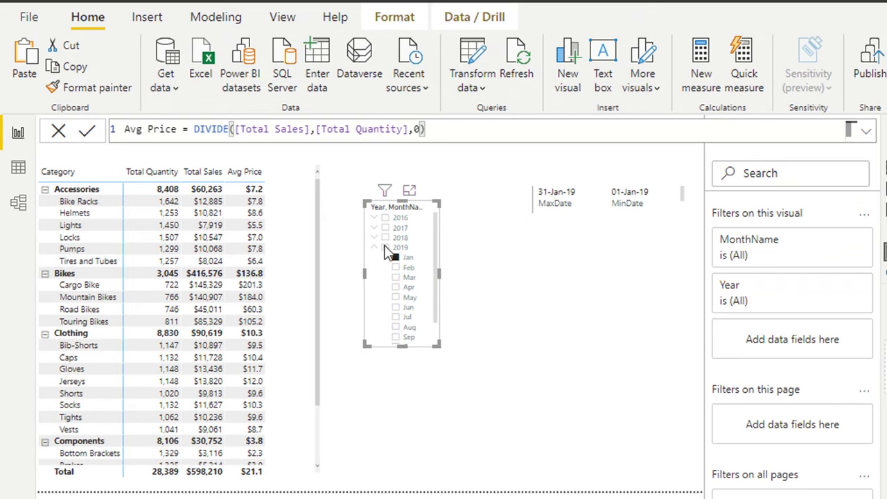
{"action": "left_click", "coordinate": [346, 250]}
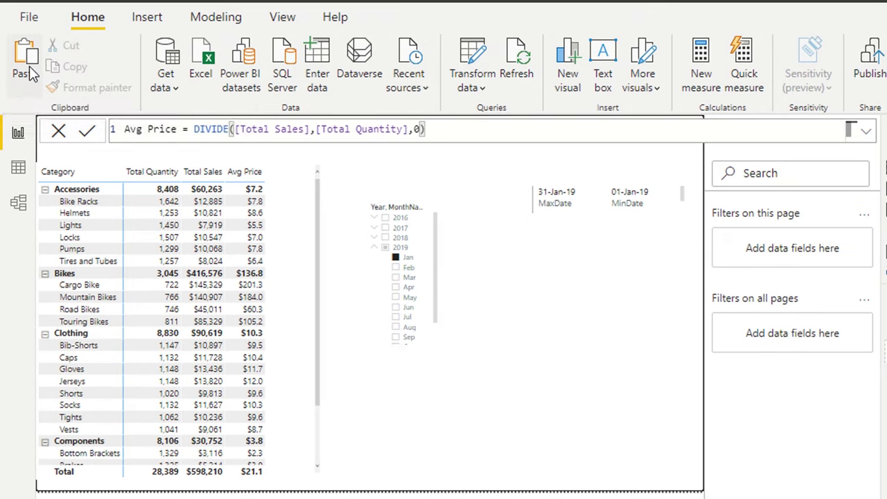
{"action": "left_click", "coordinate": [27, 69]}
{"action": "left_click_drag", "start_coordinate": [416, 210], "coordinate": [495, 206]}
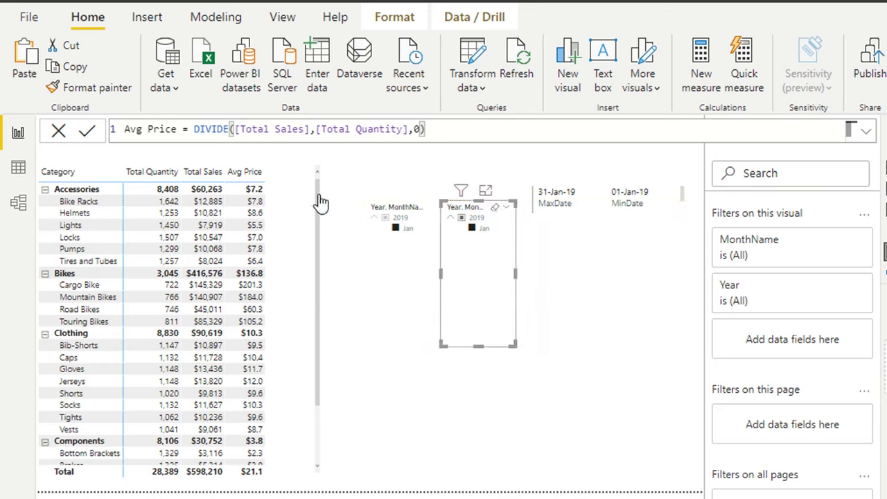
{"action": "left_click", "coordinate": [24, 59]}
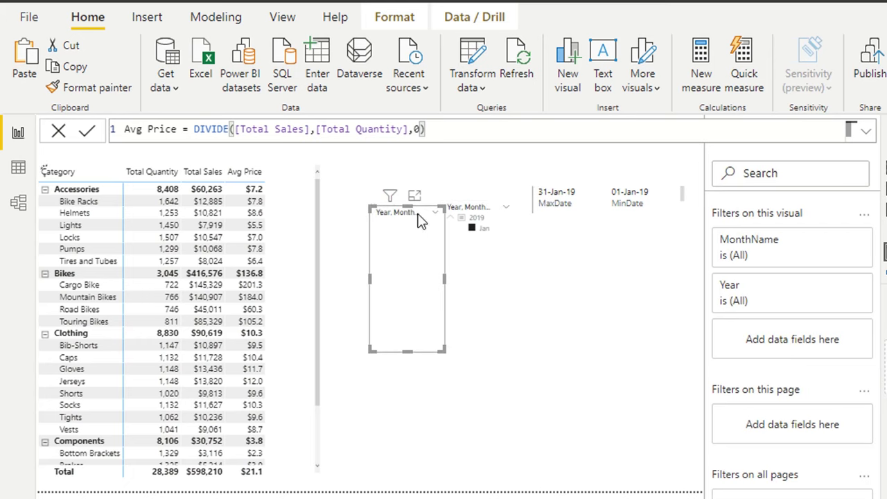
{"action": "left_click_drag", "start_coordinate": [418, 216], "coordinate": [626, 322]}
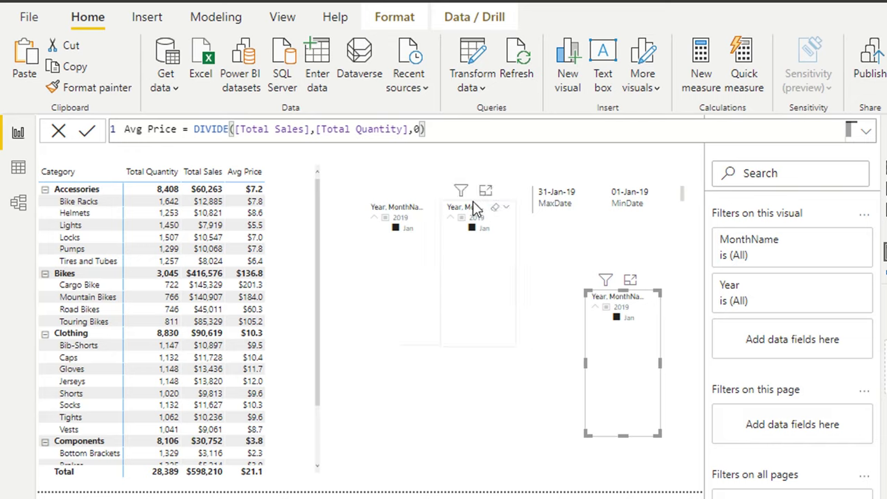
Step: Replace Year and MonthName with Channel in the slicer copy beside the original, and shorten it to fit its list
{"action": "left_click", "coordinate": [496, 282]}
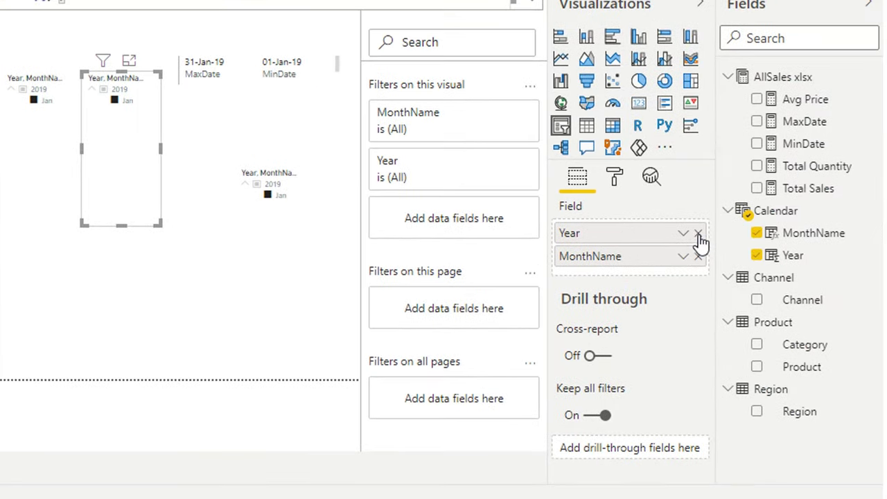
{"action": "left_click", "coordinate": [698, 233]}
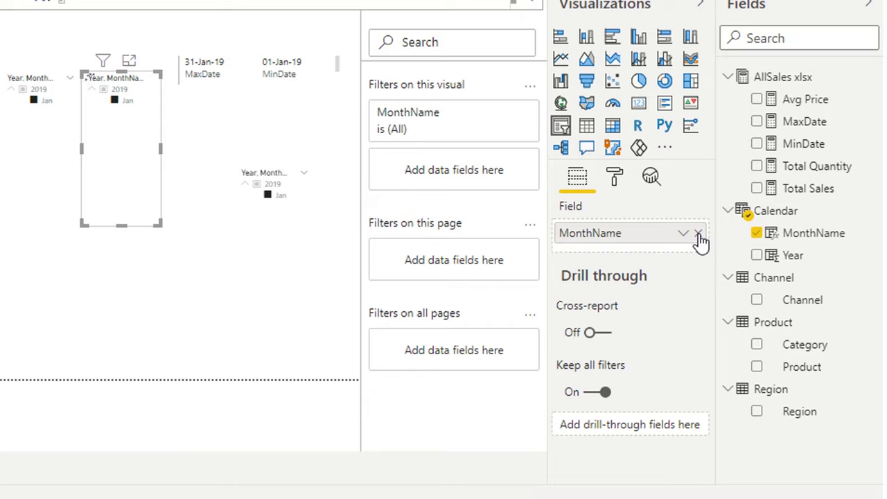
{"action": "left_click", "coordinate": [698, 234]}
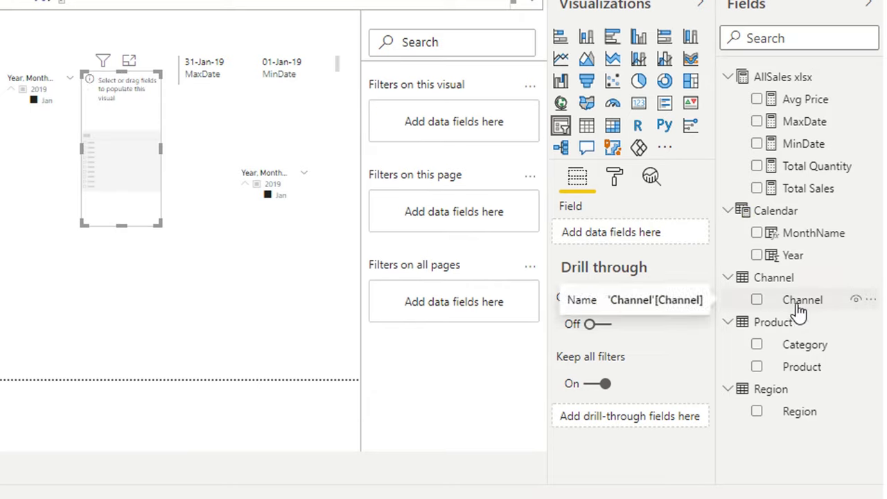
{"action": "left_click_drag", "start_coordinate": [754, 300], "coordinate": [643, 243]}
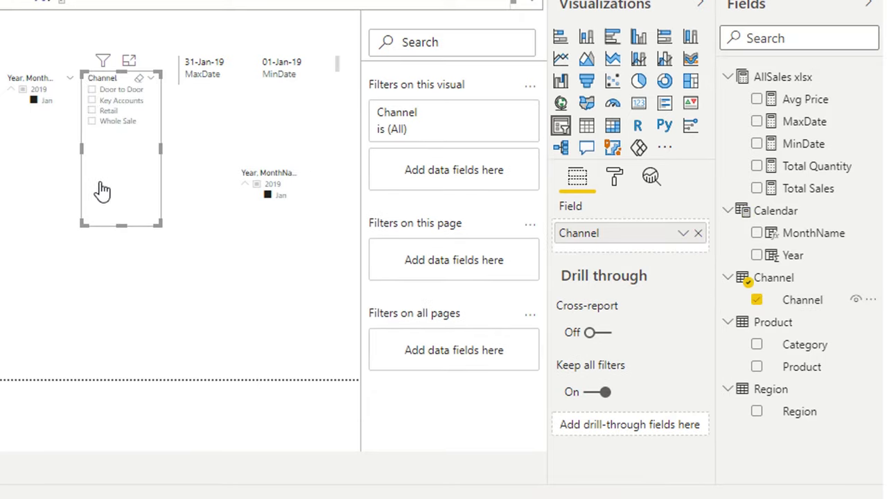
{"action": "left_click_drag", "start_coordinate": [159, 224], "coordinate": [157, 142]}
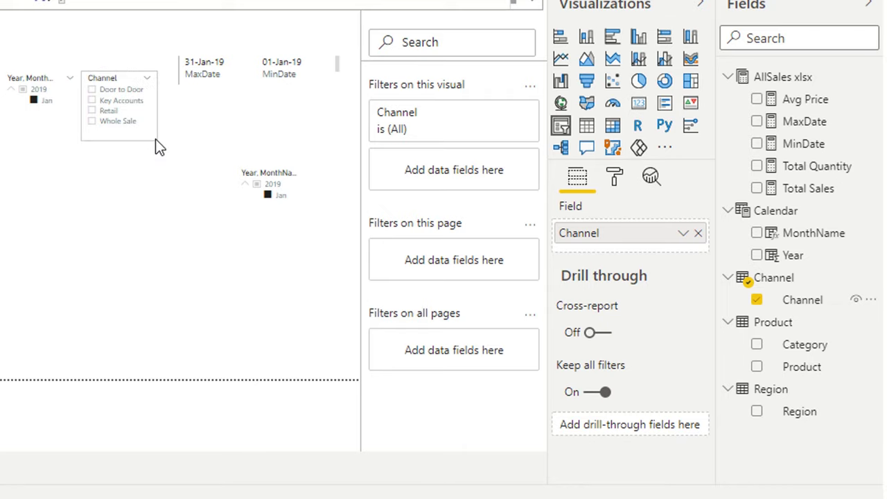
Step: Move the remaining slicer copy below the Channel slicer and replace its Year and MonthName fields with Region
{"action": "left_click", "coordinate": [281, 170]}
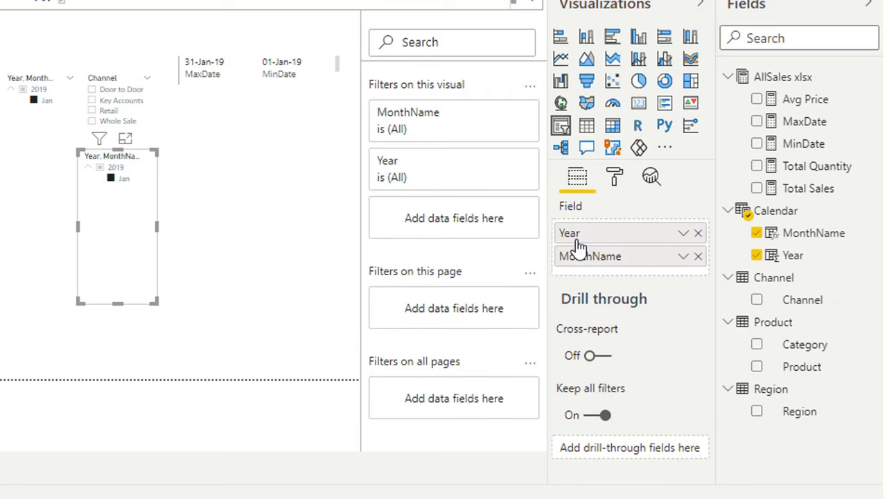
{"action": "left_click", "coordinate": [698, 233]}
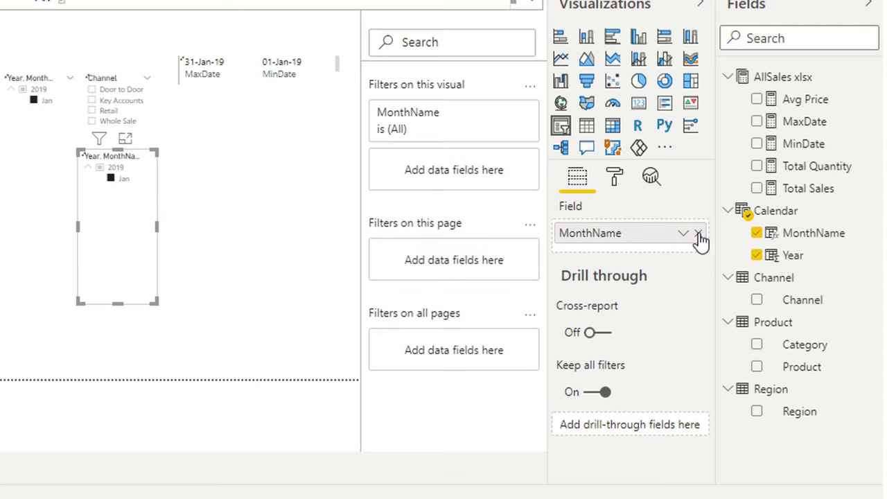
{"action": "left_click", "coordinate": [698, 233]}
{"action": "left_click_drag", "start_coordinate": [800, 414], "coordinate": [619, 239]}
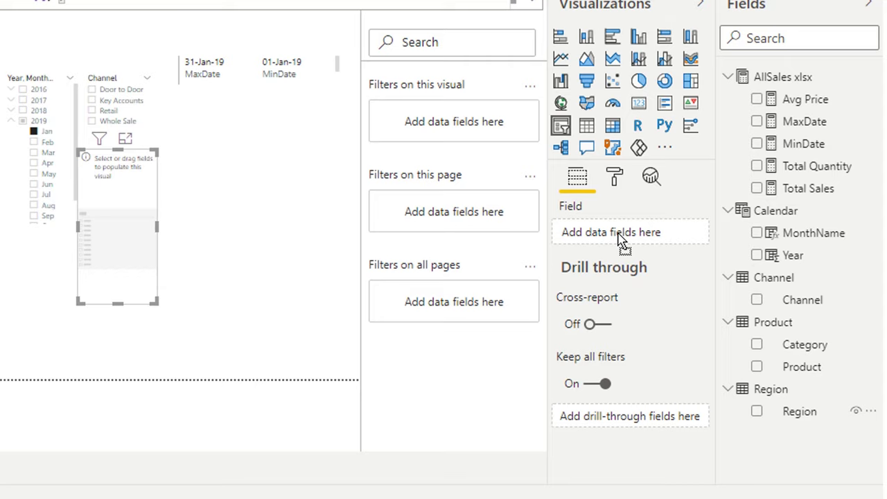
{"action": "left_click_drag", "start_coordinate": [622, 239], "coordinate": [622, 237]}
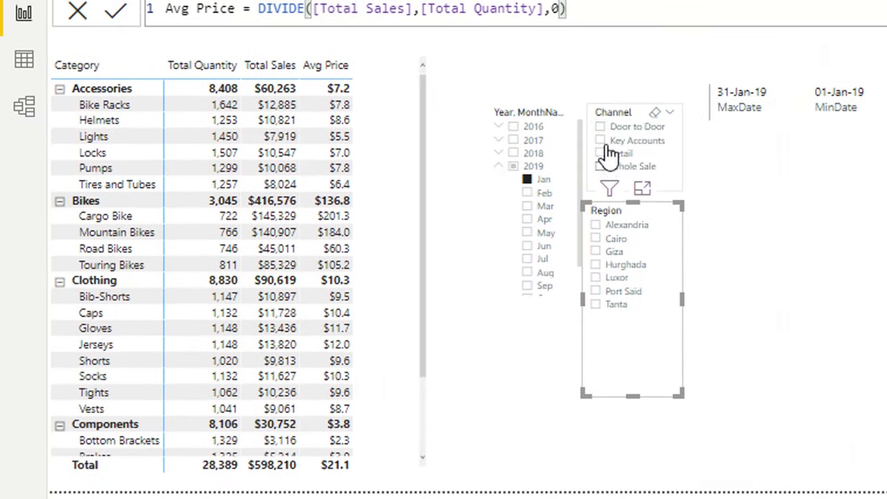
Step: Filter the page to the Key Accounts channel and the Alexandria region, and shorten the Region slicer
{"action": "left_click", "coordinate": [602, 141]}
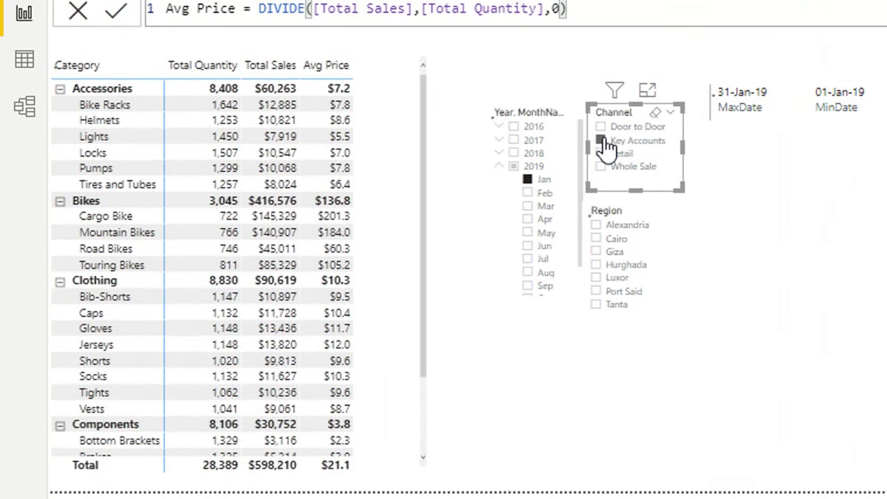
{"action": "left_click", "coordinate": [599, 227]}
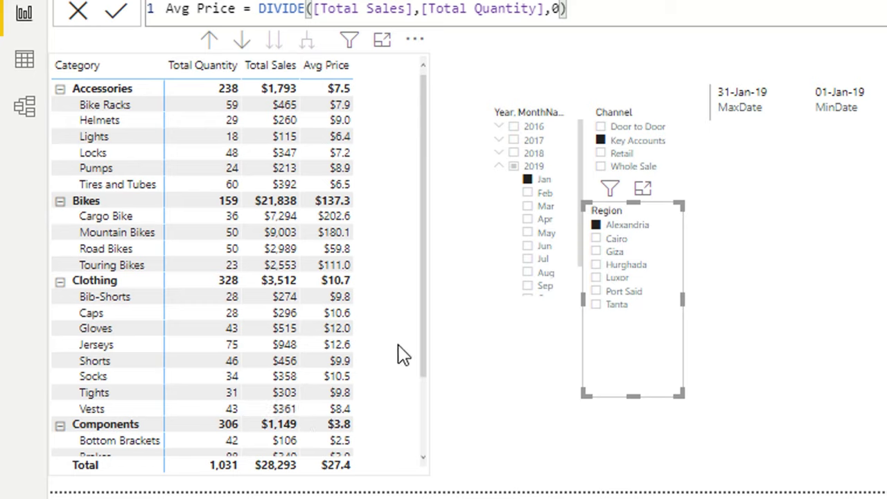
{"action": "left_click_drag", "start_coordinate": [635, 409], "coordinate": [636, 353]}
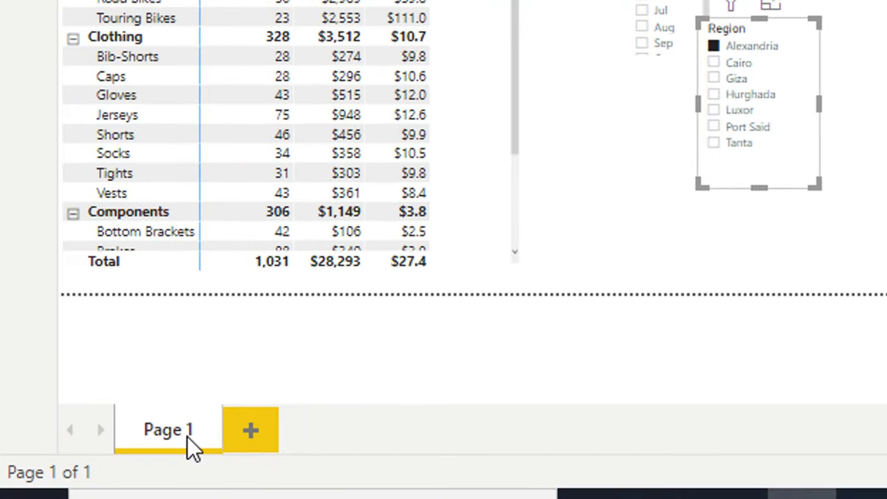
Step: Rename the report page Page 1 as PivotTable
{"action": "double_click", "coordinate": [187, 429]}
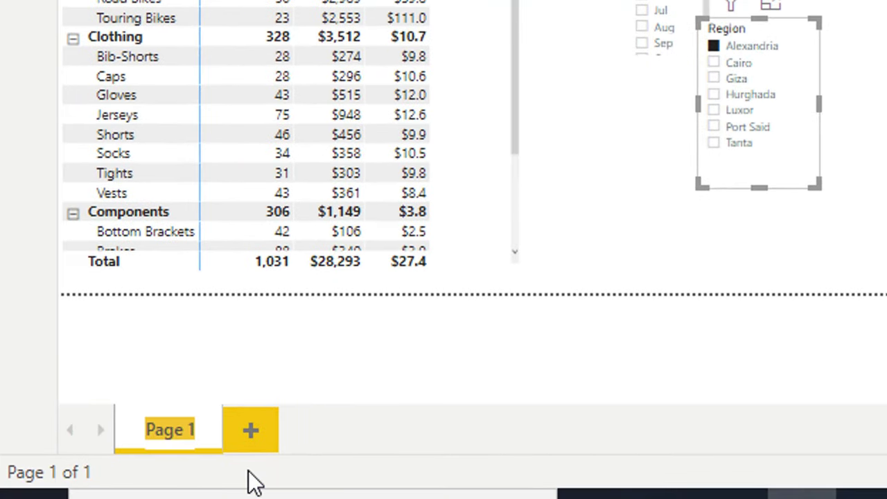
{"action": "type", "text": "PivotTable"}
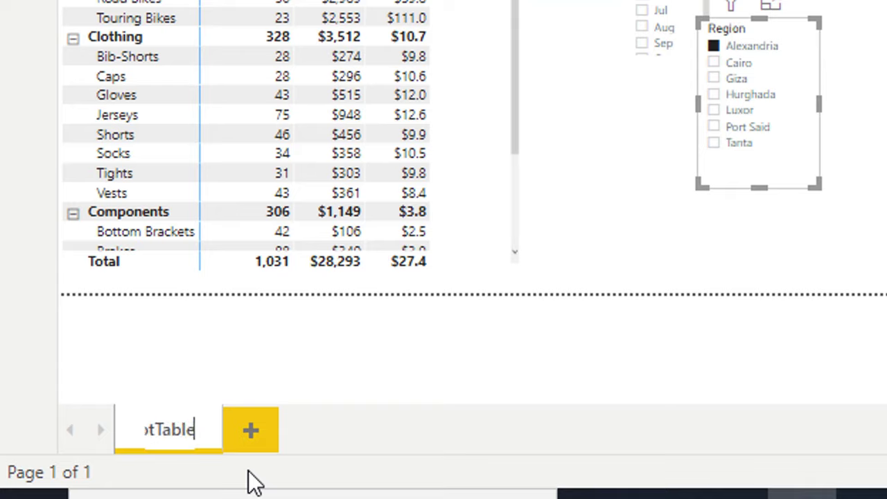
{"action": "left_click", "coordinate": [280, 366]}
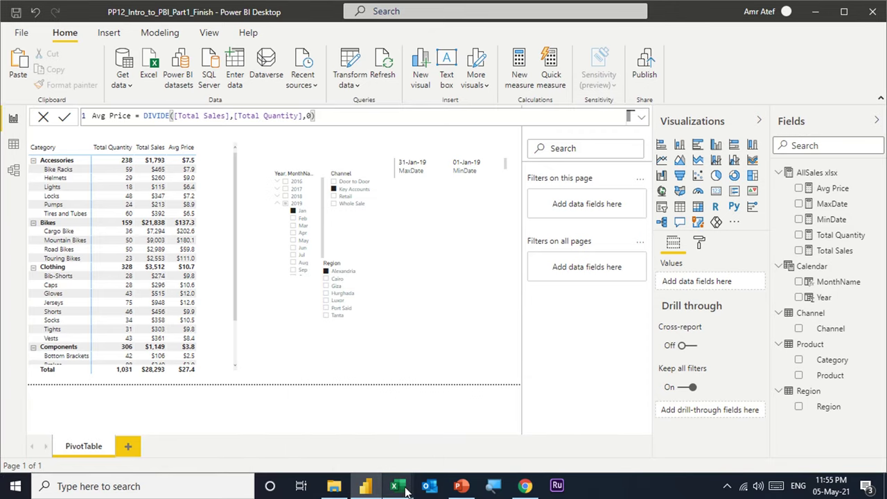
Step: Switch to Excel to view the AllSales.xlsx workbook, and bring up the Sales2020.xlsx workbook
{"action": "mouse_move", "coordinate": [407, 489]}
{"action": "left_click", "coordinate": [462, 436]}
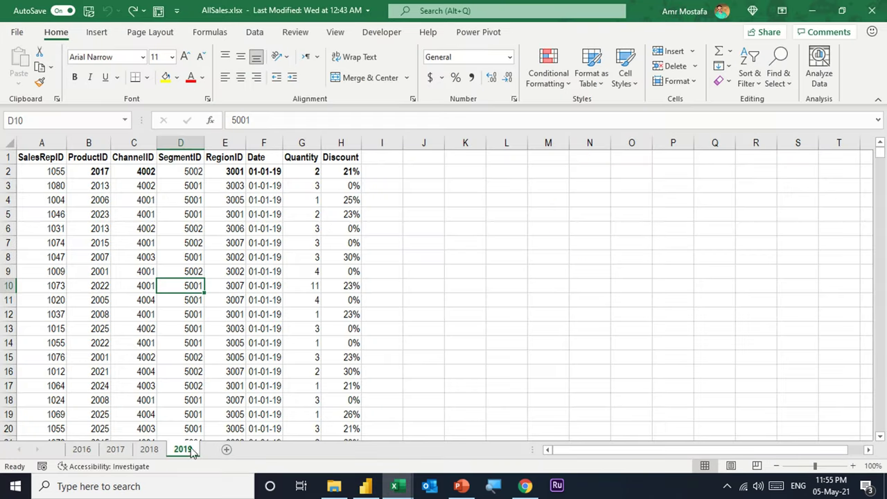
{"action": "mouse_move", "coordinate": [395, 486]}
{"action": "left_click", "coordinate": [337, 444]}
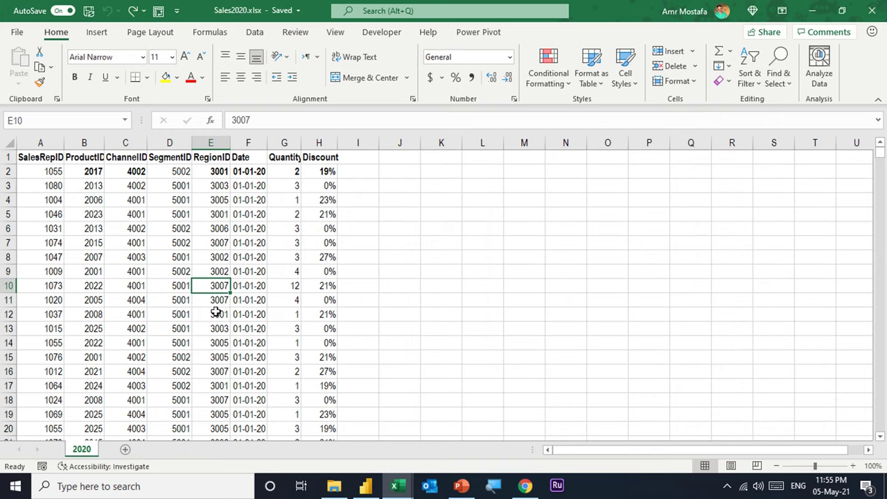
Step: Copy the 2020 sheet from Sales2020.xlsx into AllSales.xlsx, placing it after the last sheet
{"action": "right_click", "coordinate": [86, 452]}
{"action": "left_click", "coordinate": [135, 330]}
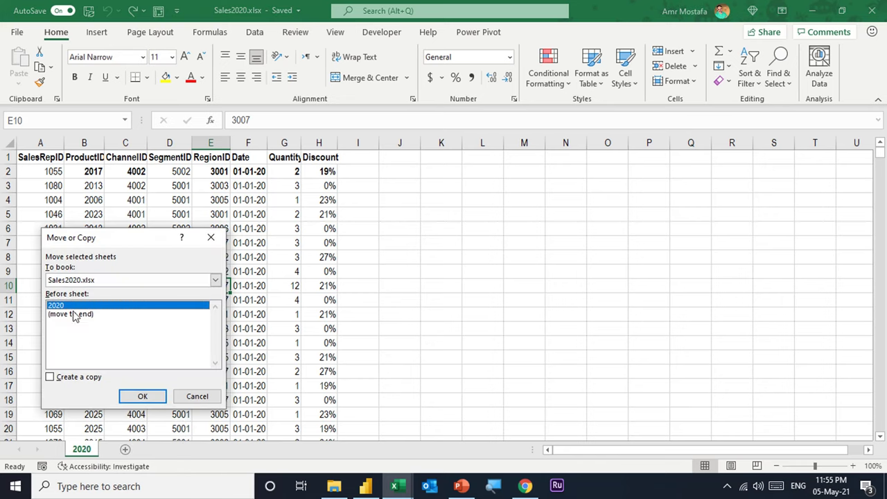
{"action": "left_click", "coordinate": [74, 315]}
{"action": "left_click", "coordinate": [67, 378]}
{"action": "left_click", "coordinate": [86, 281]}
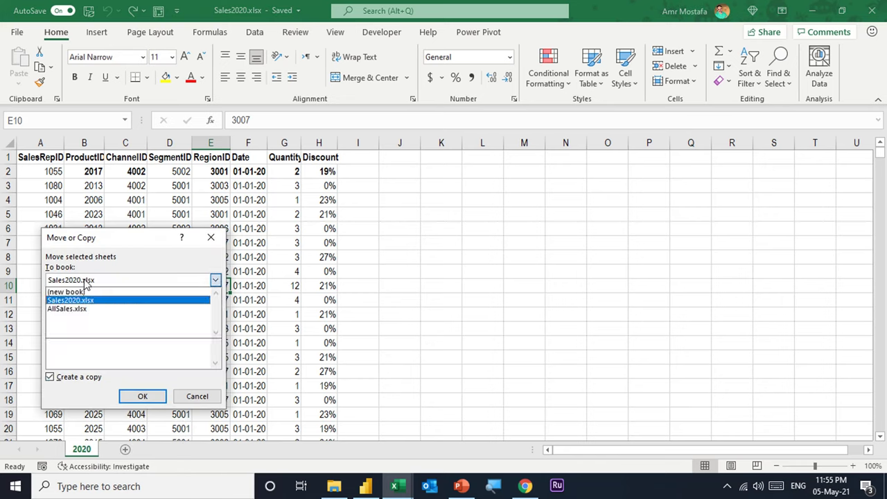
{"action": "left_click", "coordinate": [81, 313]}
{"action": "left_click", "coordinate": [74, 340]}
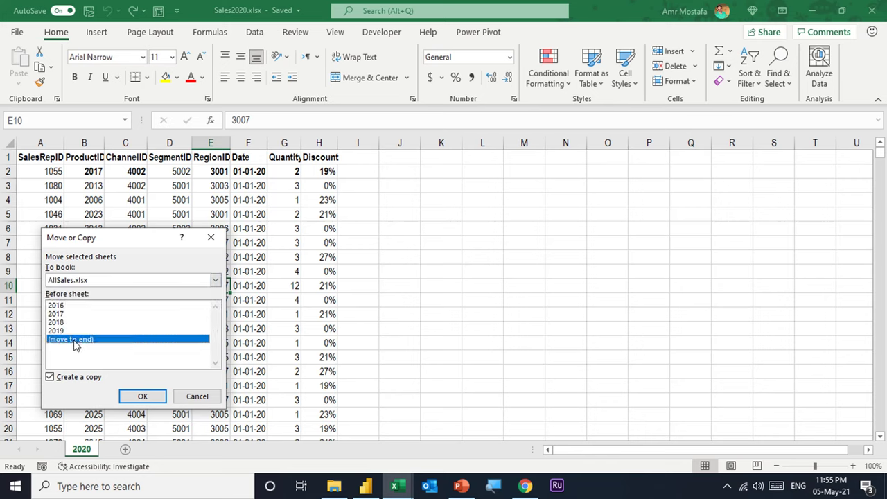
{"action": "left_click", "coordinate": [143, 397]}
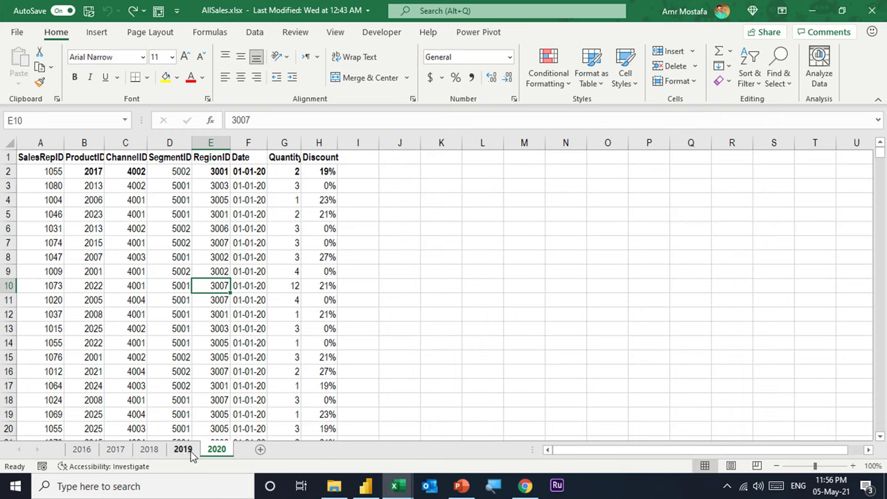
{"action": "left_click", "coordinate": [393, 285]}
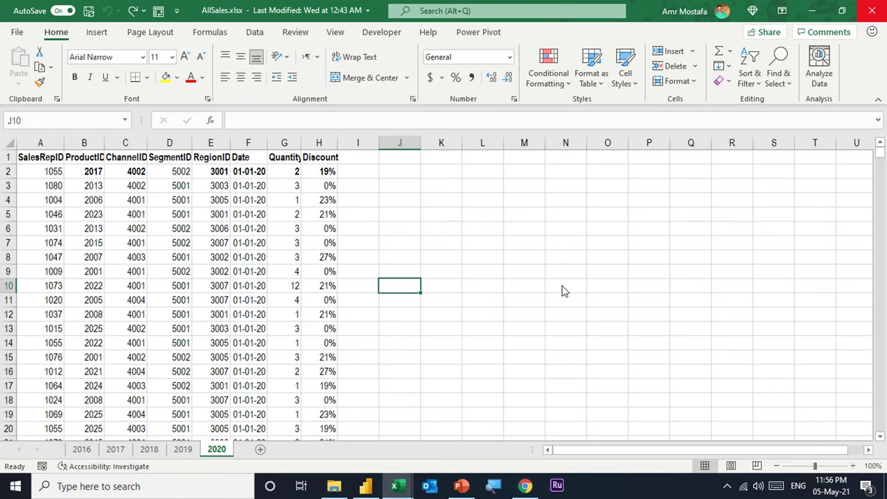
Step: Switch back to Power BI, clear the Jan 2019 selection in the month slicer, and expand 2020 instead of 2019
{"action": "key", "text": "alt+Tab"}
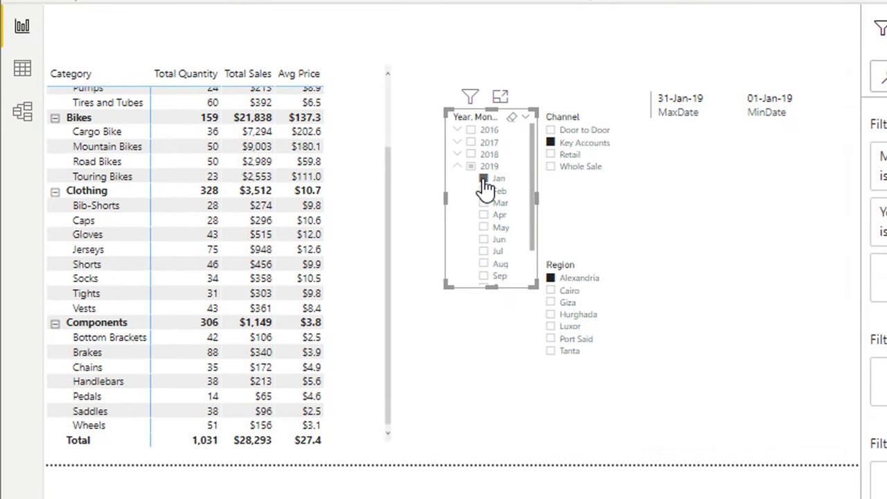
{"action": "left_click", "coordinate": [484, 179]}
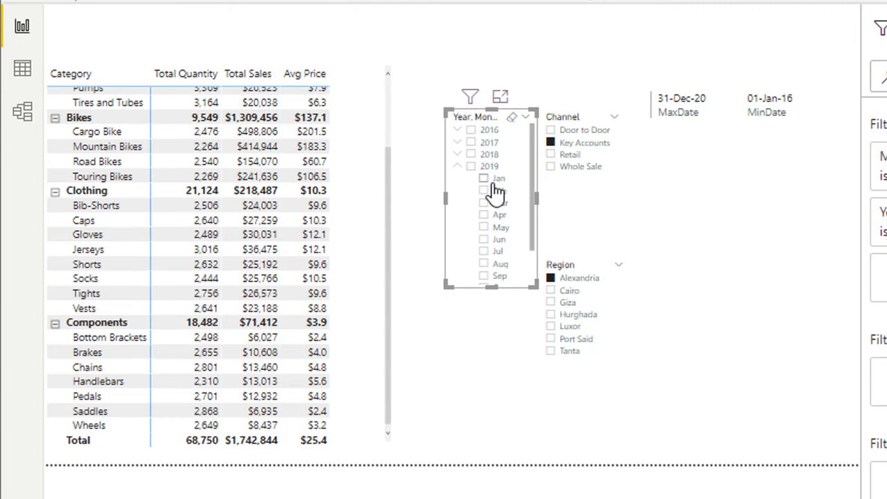
{"action": "left_click", "coordinate": [458, 167]}
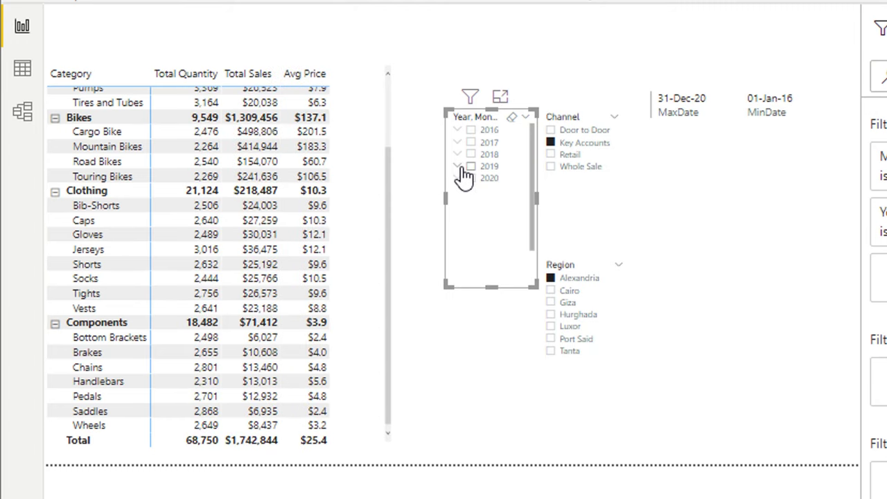
{"action": "left_click", "coordinate": [458, 178]}
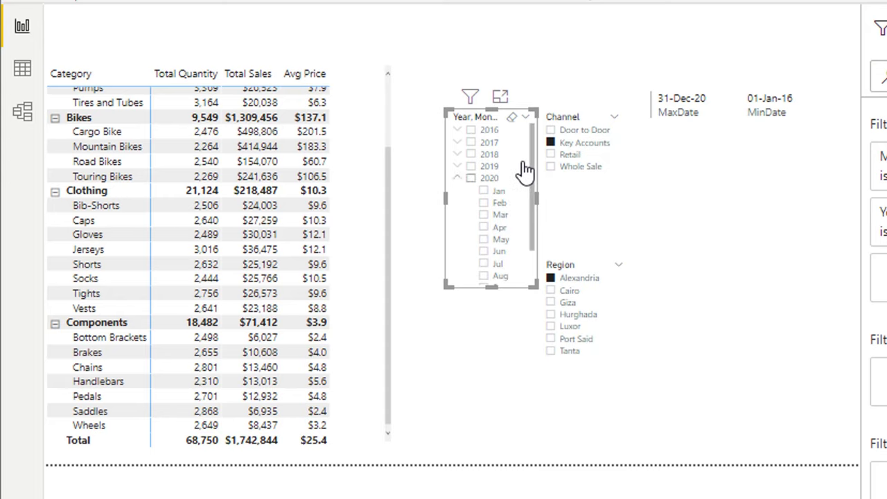